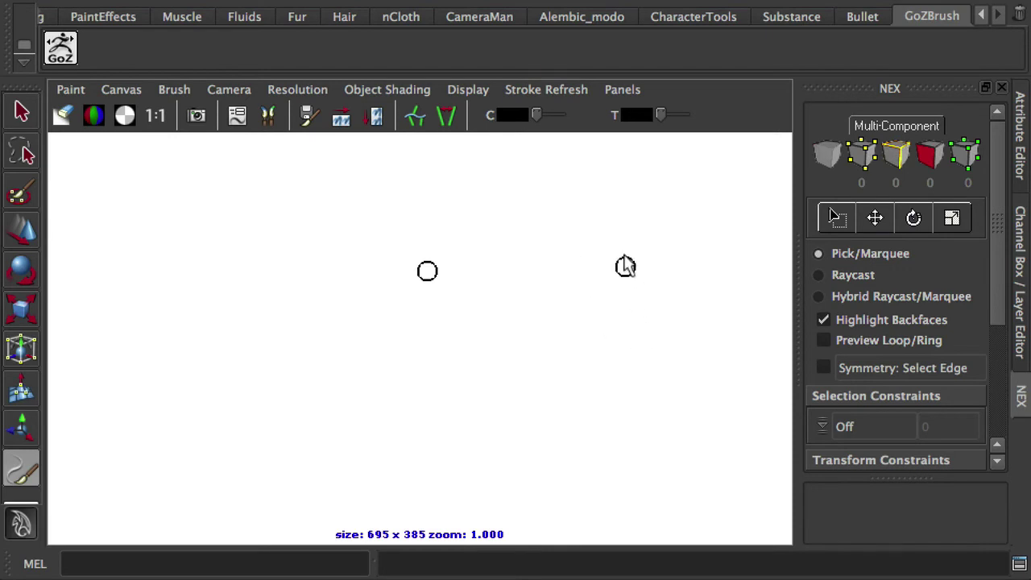
Step: Sketch two pivot joints linked by an axis line, with limb segments at both ends and a barrel-shaped shell between them
{"action": "left_click_drag", "start_coordinate": [633, 292], "coordinate": [632, 304]}
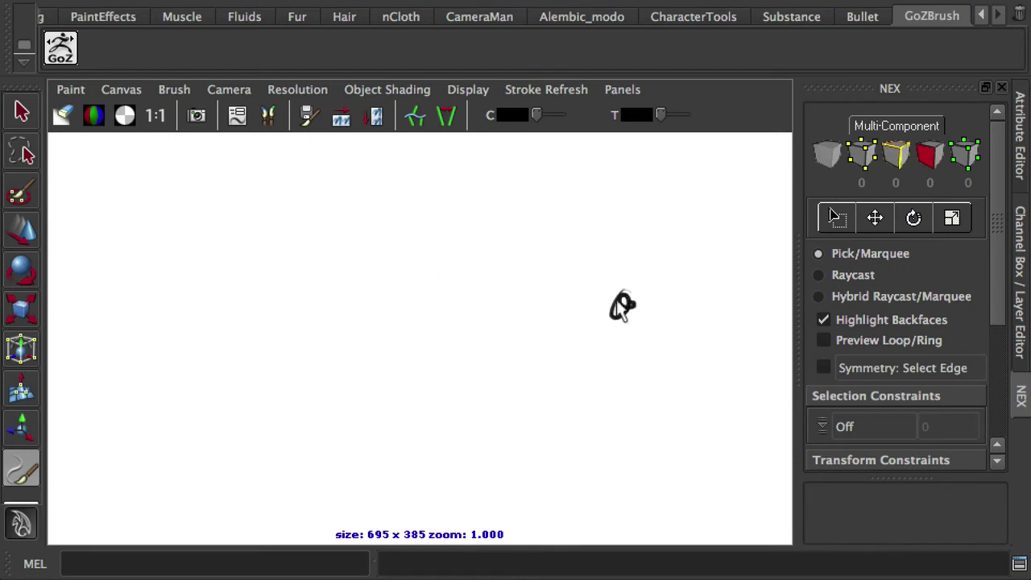
{"action": "mouse_move", "coordinate": [688, 153]}
{"action": "left_mouse_down"}
{"action": "mouse_move", "coordinate": [624, 286]}
{"action": "mouse_move", "coordinate": [596, 313]}
{"action": "mouse_move", "coordinate": [253, 296]}
{"action": "mouse_move", "coordinate": [302, 305]}
{"action": "mouse_move", "coordinate": [260, 340]}
{"action": "mouse_move", "coordinate": [147, 338]}
{"action": "left_mouse_up"}
{"action": "left_click_drag", "start_coordinate": [149, 302], "coordinate": [256, 297]}
{"action": "left_click_drag", "start_coordinate": [293, 286], "coordinate": [148, 281]}
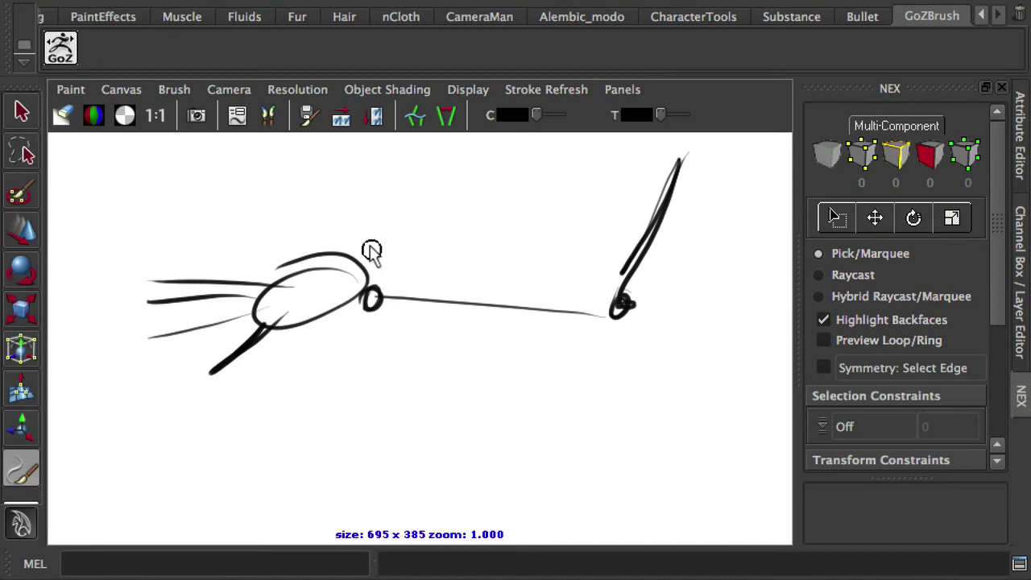
{"action": "mouse_move", "coordinate": [359, 232]}
{"action": "left_mouse_down"}
{"action": "mouse_move", "coordinate": [378, 264]}
{"action": "mouse_move", "coordinate": [375, 340]}
{"action": "mouse_move", "coordinate": [454, 370]}
{"action": "mouse_move", "coordinate": [542, 370]}
{"action": "mouse_move", "coordinate": [575, 357]}
{"action": "mouse_move", "coordinate": [594, 328]}
{"action": "mouse_move", "coordinate": [612, 238]}
{"action": "mouse_move", "coordinate": [463, 202]}
{"action": "mouse_move", "coordinate": [368, 231]}
{"action": "mouse_move", "coordinate": [566, 214]}
{"action": "mouse_move", "coordinate": [612, 230]}
{"action": "mouse_move", "coordinate": [585, 326]}
{"action": "mouse_move", "coordinate": [605, 347]}
{"action": "mouse_move", "coordinate": [545, 368]}
{"action": "mouse_move", "coordinate": [397, 349]}
{"action": "left_mouse_up"}
{"action": "left_click_drag", "start_coordinate": [362, 231], "coordinate": [367, 344]}
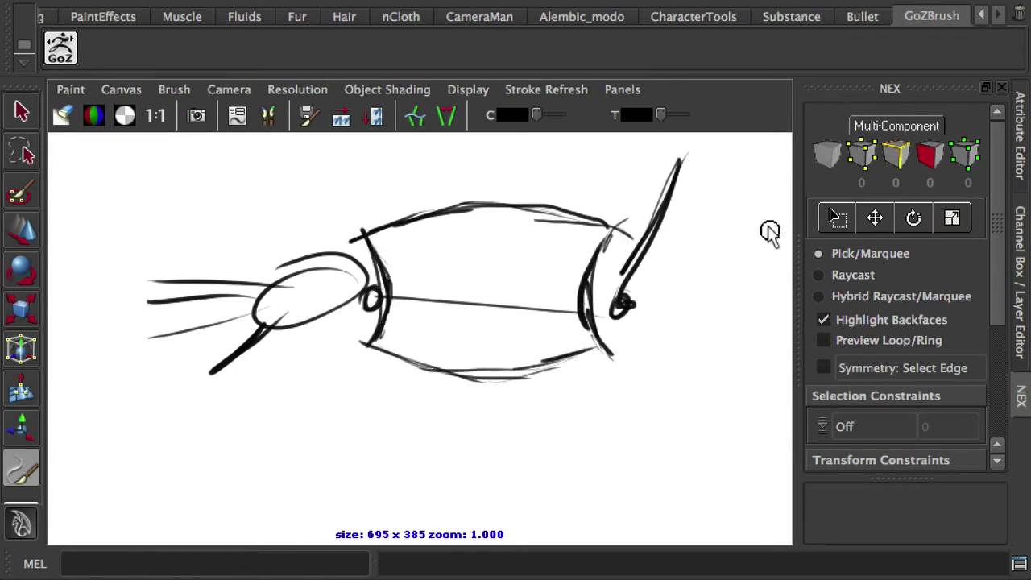
Step: Sketch an upright box and notched plates as mechanical details along the shell's upper edge
{"action": "mouse_move", "coordinate": [496, 227]}
{"action": "left_mouse_down"}
{"action": "mouse_move", "coordinate": [505, 172]}
{"action": "mouse_move", "coordinate": [492, 246]}
{"action": "left_mouse_up"}
{"action": "mouse_move", "coordinate": [503, 178]}
{"action": "left_mouse_down"}
{"action": "mouse_move", "coordinate": [534, 183]}
{"action": "mouse_move", "coordinate": [519, 246]}
{"action": "left_mouse_up"}
{"action": "left_click_drag", "start_coordinate": [487, 230], "coordinate": [507, 232]}
{"action": "mouse_move", "coordinate": [465, 194]}
{"action": "left_mouse_down"}
{"action": "mouse_move", "coordinate": [493, 206]}
{"action": "mouse_move", "coordinate": [408, 205]}
{"action": "left_mouse_up"}
{"action": "mouse_move", "coordinate": [415, 204]}
{"action": "left_mouse_down"}
{"action": "mouse_move", "coordinate": [419, 218]}
{"action": "mouse_move", "coordinate": [453, 219]}
{"action": "left_mouse_up"}
{"action": "left_click_drag", "start_coordinate": [547, 203], "coordinate": [536, 218]}
{"action": "mouse_move", "coordinate": [554, 216]}
{"action": "left_mouse_down"}
{"action": "mouse_move", "coordinate": [564, 225]}
{"action": "mouse_move", "coordinate": [582, 215]}
{"action": "left_mouse_up"}
{"action": "left_click_drag", "start_coordinate": [582, 215], "coordinate": [544, 196]}
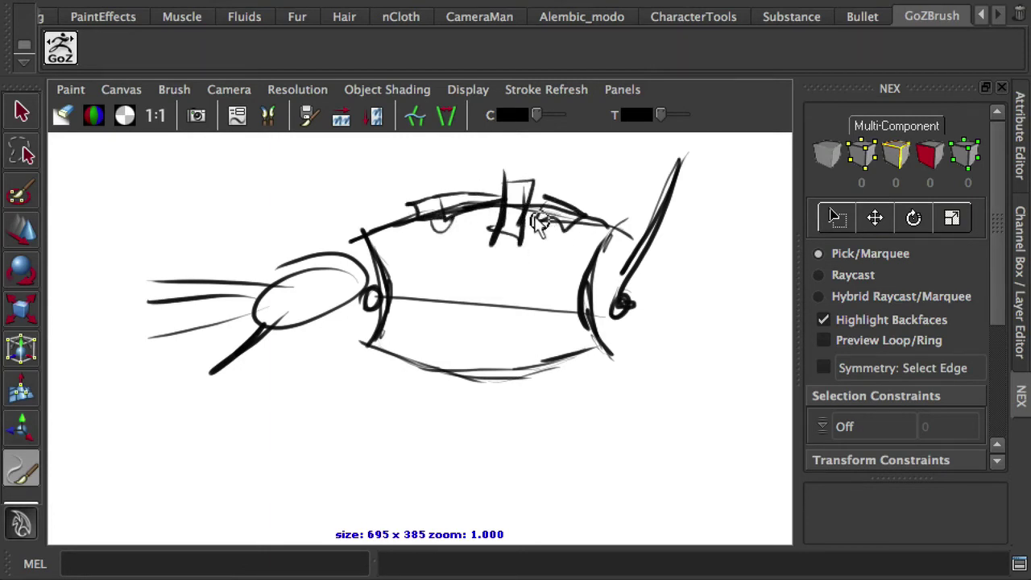
Step: Add a vertical band and small edge details to the shell sketch, and enclose the whole form in large brackets
{"action": "mouse_move", "coordinate": [509, 243]}
{"action": "left_mouse_down"}
{"action": "mouse_move", "coordinate": [502, 365]}
{"action": "mouse_move", "coordinate": [518, 398]}
{"action": "mouse_move", "coordinate": [542, 368]}
{"action": "mouse_move", "coordinate": [460, 392]}
{"action": "mouse_move", "coordinate": [453, 372]}
{"action": "left_mouse_up"}
{"action": "left_click_drag", "start_coordinate": [385, 292], "coordinate": [388, 256]}
{"action": "left_click_drag", "start_coordinate": [369, 316], "coordinate": [365, 330]}
{"action": "left_click_drag", "start_coordinate": [366, 242], "coordinate": [373, 270]}
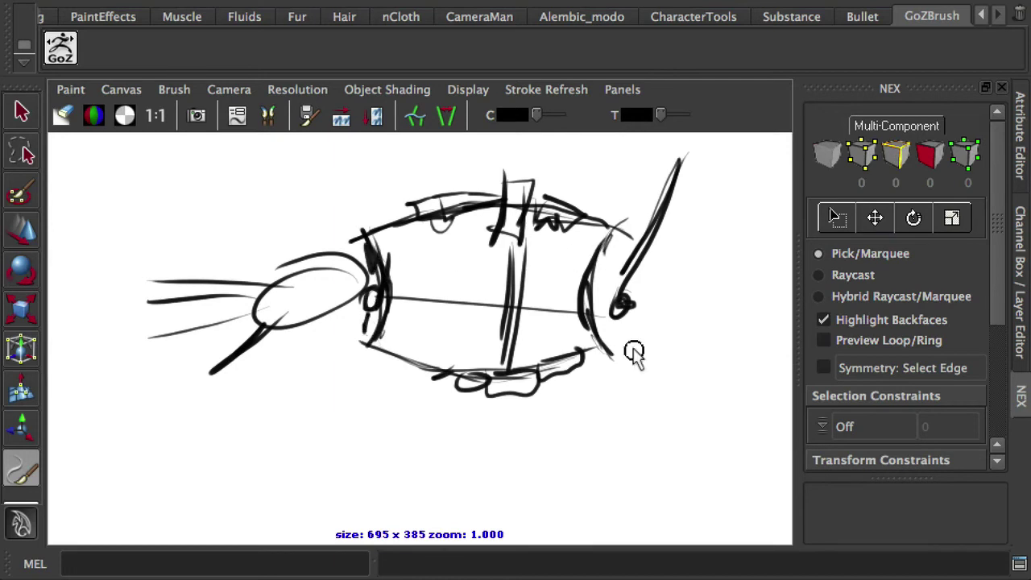
{"action": "mouse_move", "coordinate": [400, 168]}
{"action": "left_mouse_down"}
{"action": "mouse_move", "coordinate": [333, 168]}
{"action": "mouse_move", "coordinate": [401, 376]}
{"action": "left_mouse_up"}
{"action": "mouse_move", "coordinate": [618, 172]}
{"action": "left_mouse_down"}
{"action": "mouse_move", "coordinate": [659, 317]}
{"action": "mouse_move", "coordinate": [568, 398]}
{"action": "left_mouse_up"}
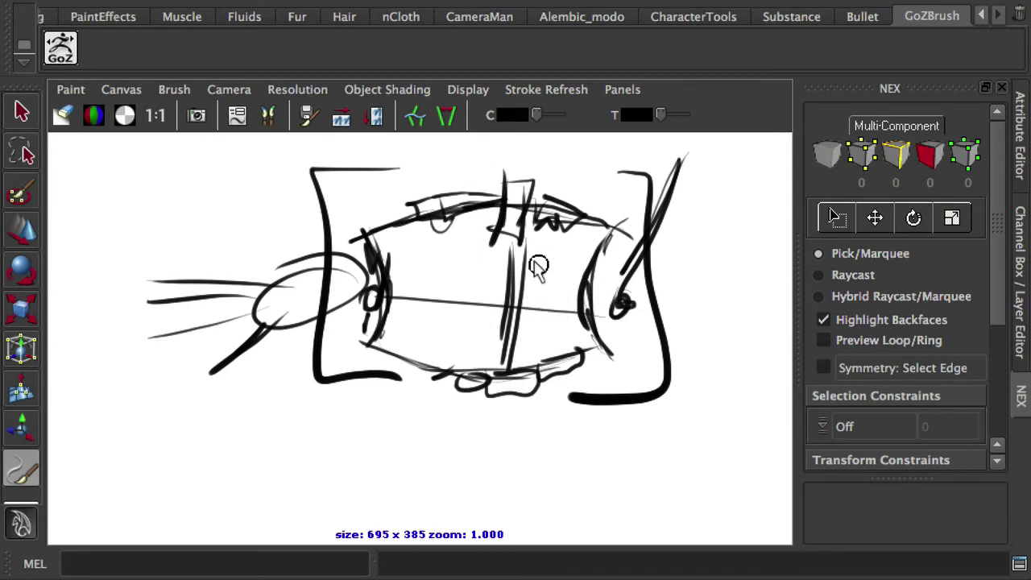
Step: Switch to ZBrush, frame the sphere in front view, and set the Move brush's draw size to 590
{"action": "key", "text": "super+Tab"}
{"action": "key", "text": "super+Tab"}
{"action": "key", "text": "super+Tab"}
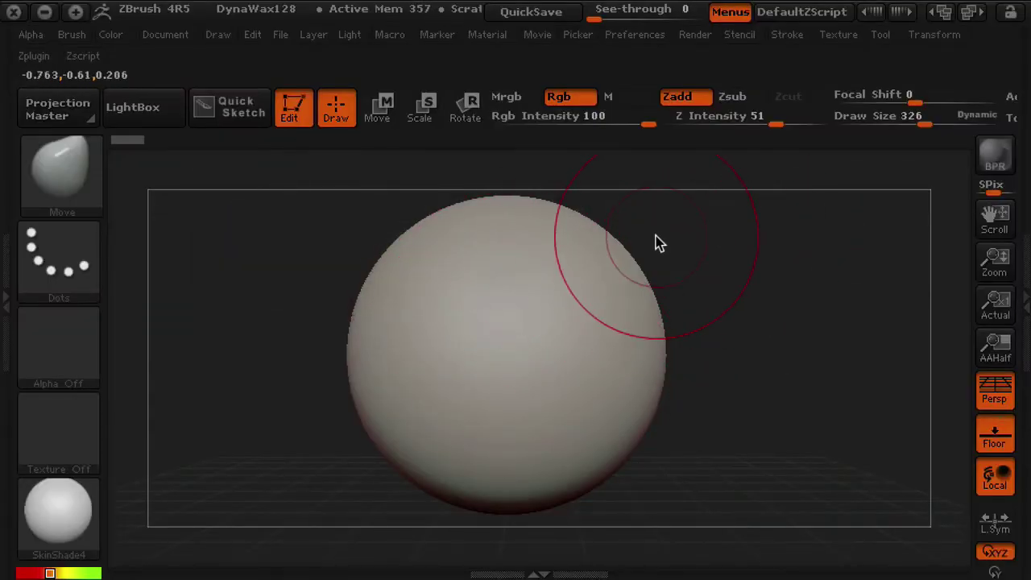
{"action": "mouse_move", "coordinate": [693, 336]}
{"action": "left_mouse_down"}
{"action": "mouse_move", "coordinate": [700, 329]}
{"action": "mouse_move", "coordinate": [693, 336]}
{"action": "left_mouse_up"}
{"action": "mouse_move", "coordinate": [651, 354]}
{"action": "right_mouse_down", "text": "ctrl"}
{"action": "mouse_move", "coordinate": [659, 335]}
{"action": "mouse_move", "coordinate": [656, 349]}
{"action": "right_mouse_up", "text": "ctrl"}
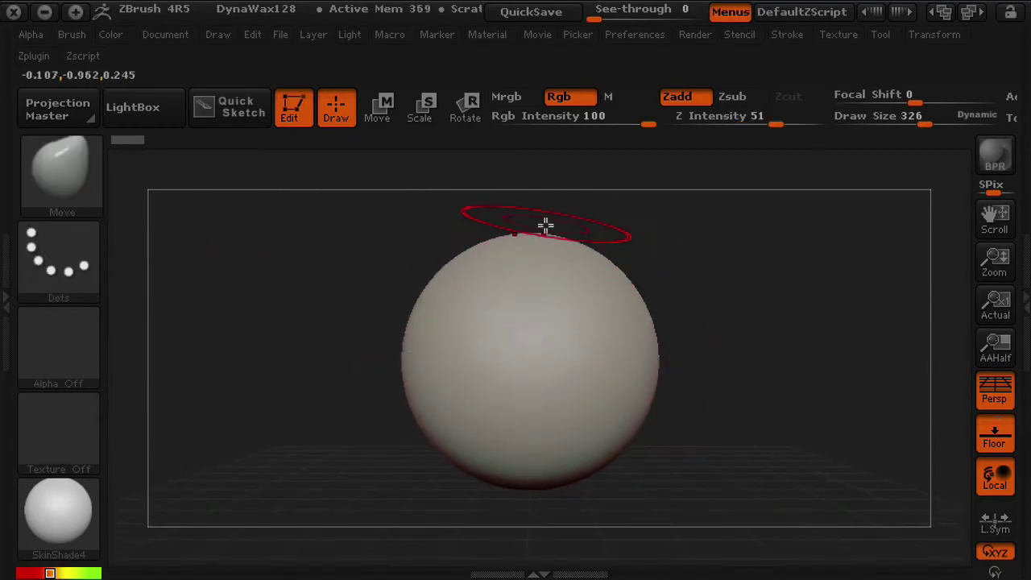
{"action": "key", "text": "s"}
{"action": "left_click_drag", "start_coordinate": [562, 296], "coordinate": [600, 297]}
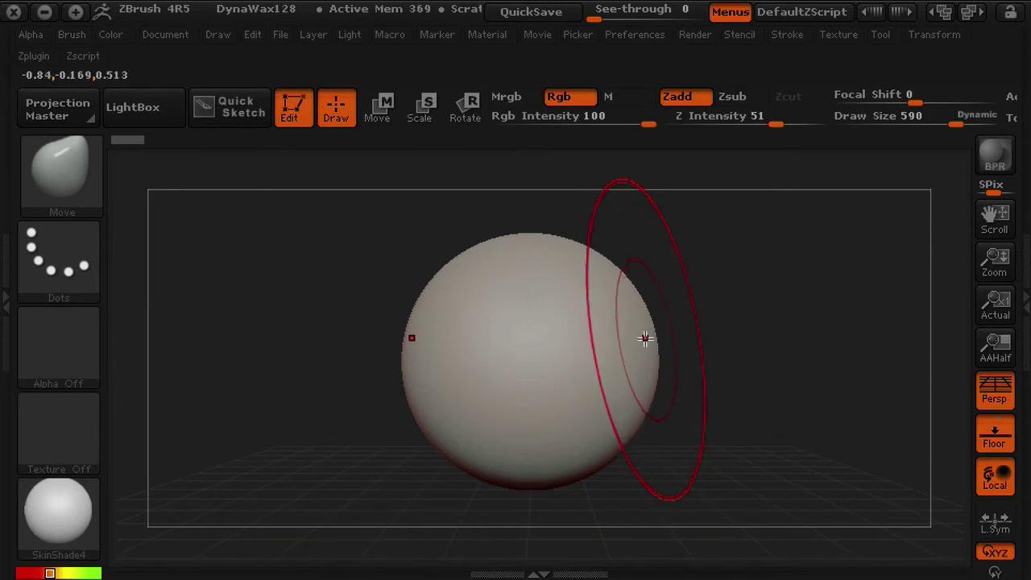
Step: Squeeze the sphere's sides inward and pull it into an elongated, tapered form with the Move brush
{"action": "mouse_move", "coordinate": [654, 358]}
{"action": "left_mouse_down"}
{"action": "mouse_move", "coordinate": [610, 352]}
{"action": "mouse_move", "coordinate": [642, 359]}
{"action": "left_mouse_up"}
{"action": "left_click_drag", "start_coordinate": [623, 290], "coordinate": [588, 269]}
{"action": "left_click_drag", "start_coordinate": [628, 356], "coordinate": [633, 352]}
{"action": "mouse_move", "coordinate": [717, 373]}
{"action": "left_mouse_down", "text": "shift"}
{"action": "mouse_move", "coordinate": [605, 371]}
{"action": "mouse_move", "coordinate": [520, 325]}
{"action": "mouse_move", "coordinate": [504, 344]}
{"action": "mouse_move", "coordinate": [401, 366]}
{"action": "left_mouse_up", "text": "shift"}
{"action": "mouse_move", "coordinate": [755, 349]}
{"action": "left_mouse_down"}
{"action": "mouse_move", "coordinate": [736, 283]}
{"action": "mouse_move", "coordinate": [744, 288]}
{"action": "left_mouse_up"}
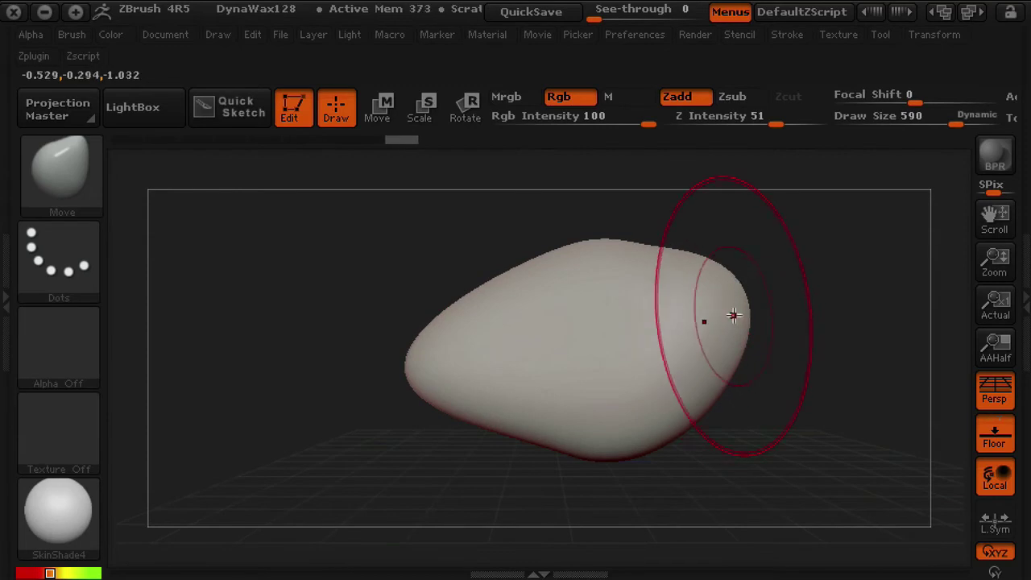
Step: Lengthen the form's narrow front end and reshape its rear and upper contours in side view
{"action": "mouse_move", "coordinate": [403, 361]}
{"action": "left_mouse_down"}
{"action": "mouse_move", "coordinate": [373, 376]}
{"action": "mouse_move", "coordinate": [401, 370]}
{"action": "left_mouse_up"}
{"action": "left_click_drag", "start_coordinate": [630, 279], "coordinate": [689, 285]}
{"action": "left_click_drag", "start_coordinate": [610, 419], "coordinate": [587, 416], "text": "shift"}
{"action": "mouse_move", "coordinate": [530, 414]}
{"action": "left_mouse_down"}
{"action": "mouse_move", "coordinate": [529, 432]}
{"action": "mouse_move", "coordinate": [494, 437]}
{"action": "left_mouse_up"}
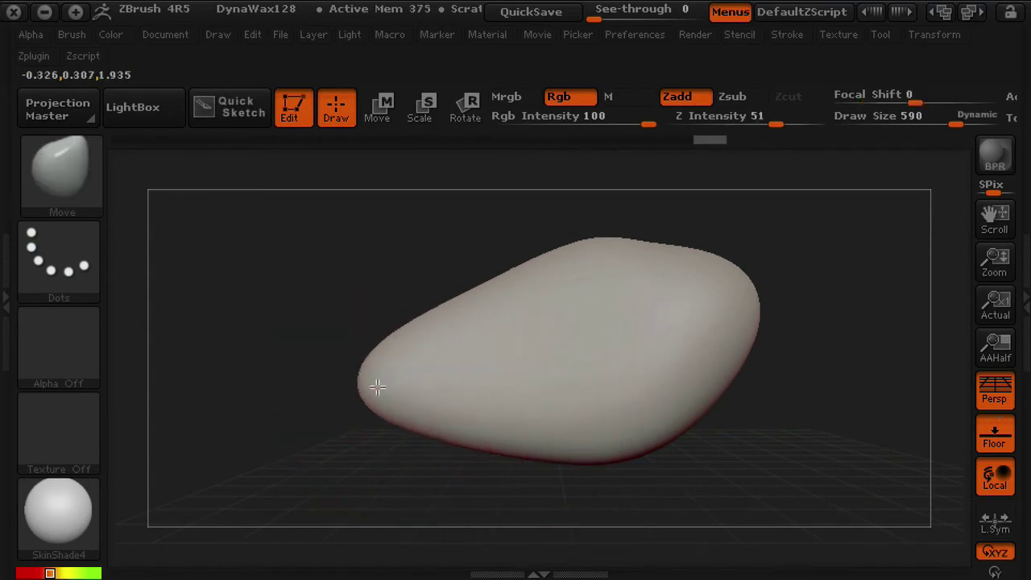
{"action": "left_click_drag", "start_coordinate": [760, 305], "coordinate": [685, 257]}
{"action": "left_click_drag", "start_coordinate": [548, 293], "coordinate": [456, 315]}
Step: Round out the underside and front contour into a smooth egg shape with the Move brush
{"action": "left_click_drag", "start_coordinate": [338, 343], "coordinate": [624, 381]}
{"action": "right_click_drag", "start_coordinate": [562, 365], "coordinate": [643, 352], "text": "alt"}
{"action": "right_click", "coordinate": [596, 361]}
{"action": "right_click", "coordinate": [644, 356]}
{"action": "right_click_drag", "start_coordinate": [567, 354], "coordinate": [619, 378], "text": "shift"}
{"action": "left_click_drag", "start_coordinate": [611, 357], "coordinate": [625, 358]}
{"action": "mouse_move", "coordinate": [573, 416]}
{"action": "left_mouse_down"}
{"action": "mouse_move", "coordinate": [582, 423]}
{"action": "mouse_move", "coordinate": [554, 461]}
{"action": "left_mouse_up"}
{"action": "mouse_move", "coordinate": [597, 435]}
{"action": "left_mouse_down"}
{"action": "mouse_move", "coordinate": [608, 438]}
{"action": "mouse_move", "coordinate": [617, 417]}
{"action": "left_mouse_up"}
{"action": "right_click_drag", "start_coordinate": [617, 382], "coordinate": [525, 342], "text": "shift"}
{"action": "mouse_move", "coordinate": [653, 369]}
{"action": "right_mouse_down", "text": "alt"}
{"action": "mouse_move", "coordinate": [553, 403]}
{"action": "mouse_move", "coordinate": [626, 378]}
{"action": "right_mouse_up", "text": "alt"}
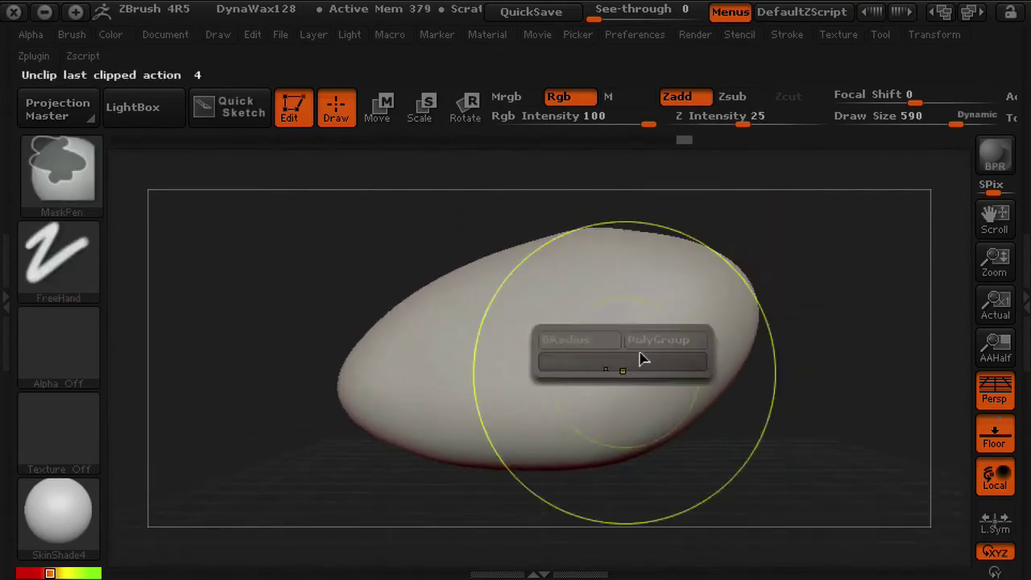
{"action": "right_click_drag", "start_coordinate": [618, 316], "coordinate": [649, 303], "text": "alt"}
{"action": "right_click_drag", "start_coordinate": [554, 362], "coordinate": [531, 356], "text": "alt"}
{"action": "key", "text": "space"}
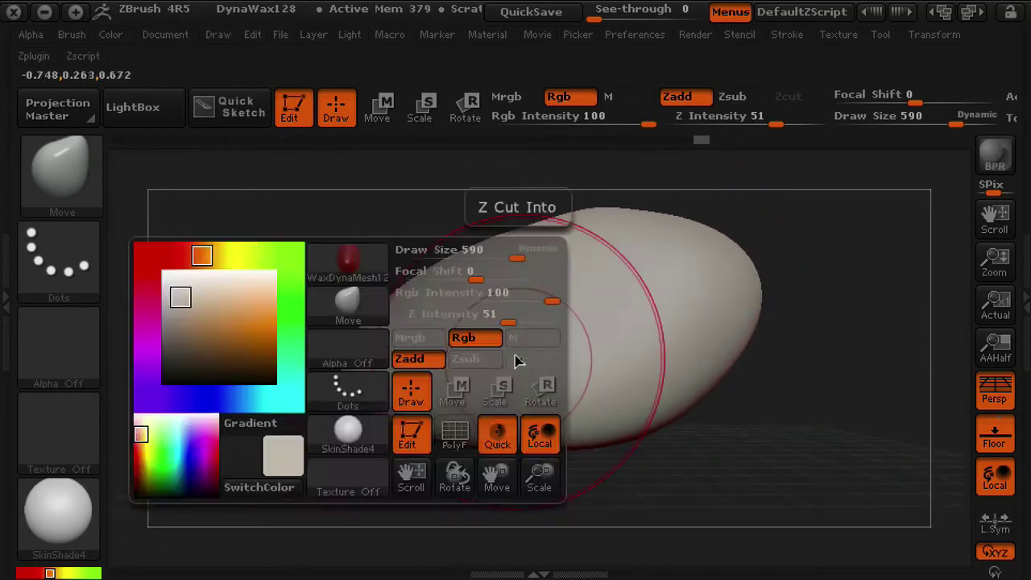
{"action": "left_click_drag", "start_coordinate": [629, 338], "coordinate": [616, 355]}
{"action": "right_click_drag", "start_coordinate": [617, 356], "coordinate": [640, 343], "text": "alt"}
{"action": "key", "text": "shift"}
{"action": "key", "text": "ctrl+shift"}
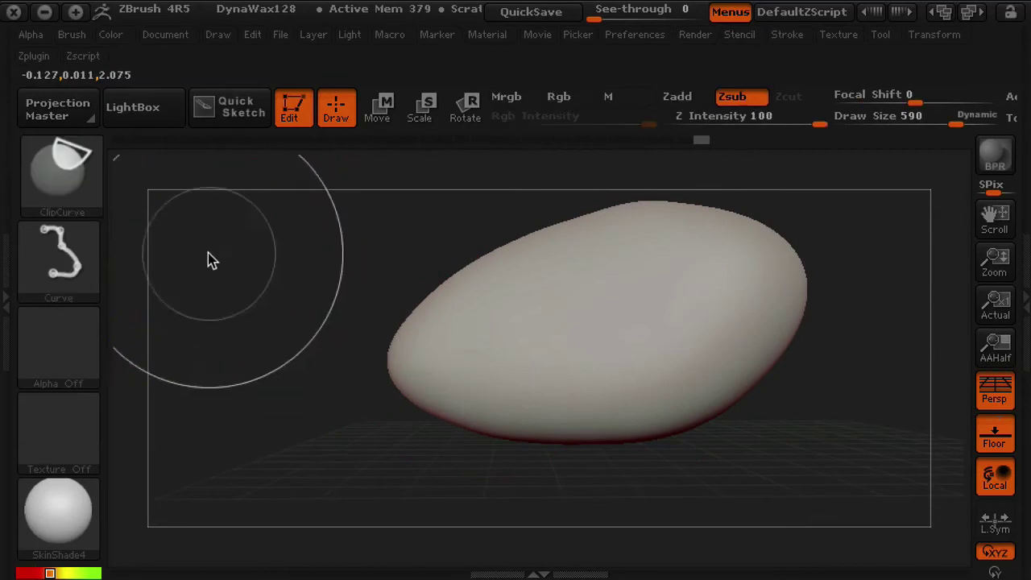
{"action": "left_click_drag", "start_coordinate": [400, 218], "coordinate": [414, 334], "text": "ctrl+shift"}
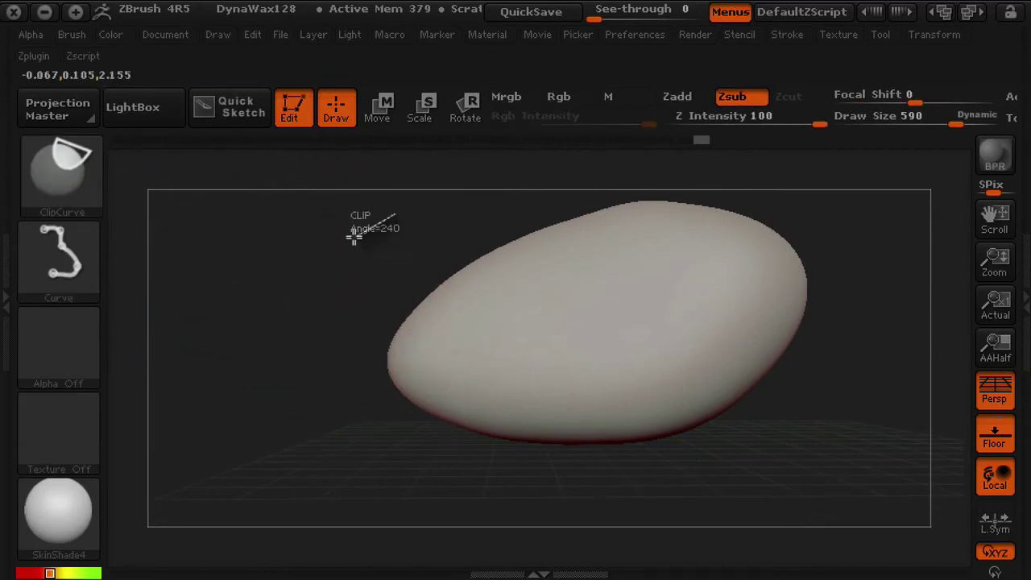
{"action": "left_click_drag", "start_coordinate": [355, 242], "coordinate": [346, 258], "text": "ctrl+shift"}
{"action": "key", "text": "ctrl+z"}
Step: Clip off the narrow front end and the wide rear end of the egg with slightly slanted ClipCurve cuts
{"action": "left_click_drag", "start_coordinate": [390, 216], "coordinate": [410, 412], "text": "ctrl+shift"}
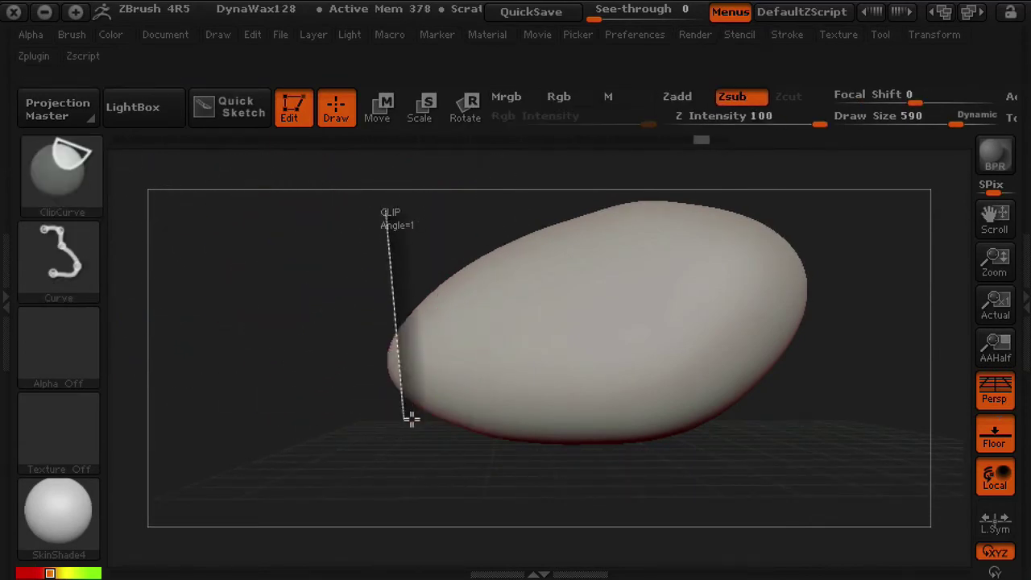
{"action": "left_click_drag", "start_coordinate": [389, 167], "coordinate": [389, 170], "text": "ctrl+shift"}
{"action": "mouse_move", "coordinate": [450, 486]}
{"action": "left_mouse_down", "text": "ctrl+shift"}
{"action": "mouse_move", "coordinate": [451, 424]}
{"action": "mouse_move", "coordinate": [400, 243]}
{"action": "left_mouse_up", "text": "ctrl+shift"}
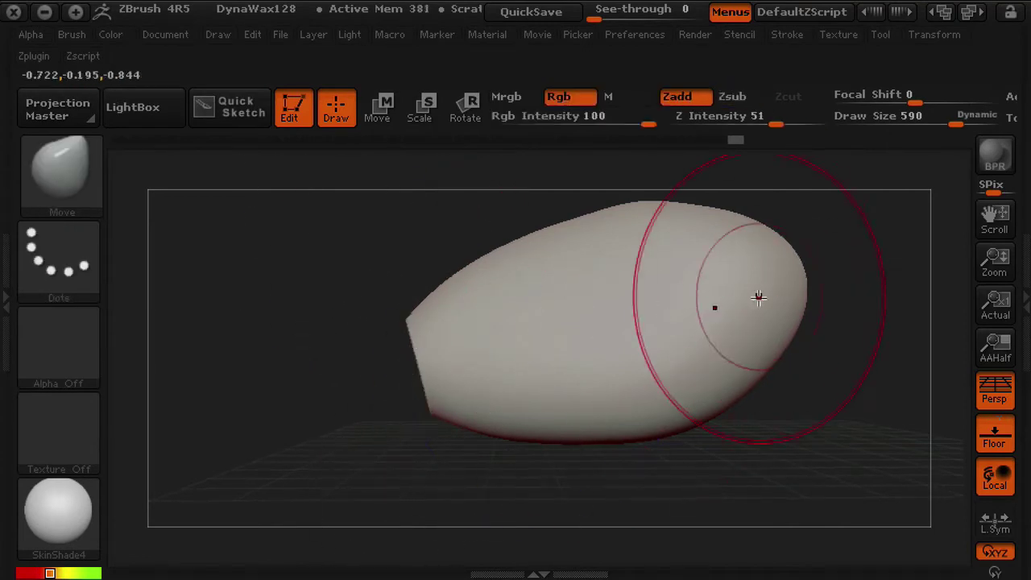
{"action": "left_click_drag", "start_coordinate": [776, 382], "coordinate": [683, 422], "text": "alt"}
{"action": "key", "text": "ctrl+shift"}
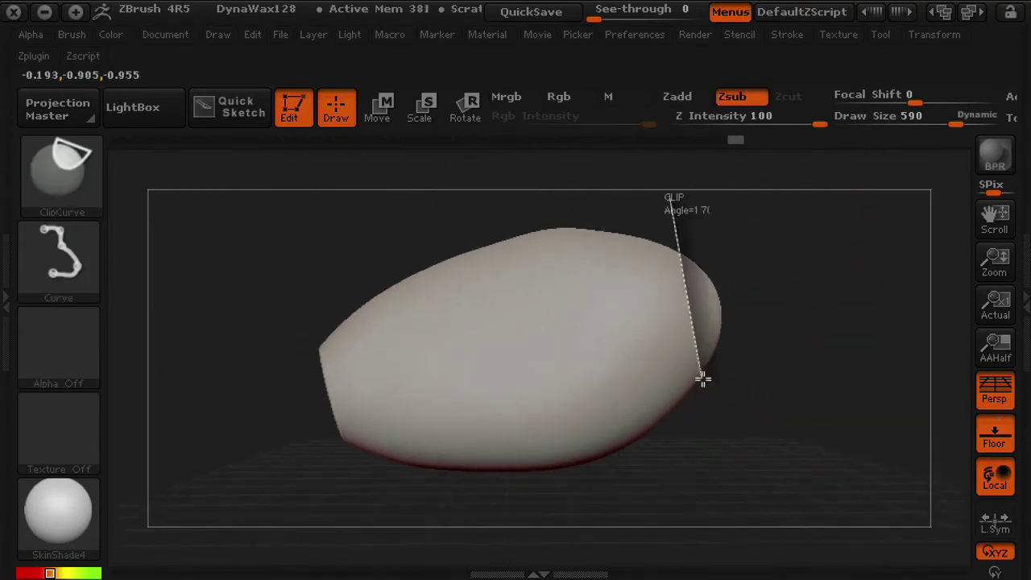
{"action": "left_click_drag", "start_coordinate": [725, 496], "coordinate": [725, 497], "text": "ctrl+shift"}
Step: Set the draw size to 185, mask the flat face of the narrow front end, and invert the mask
{"action": "mouse_move", "coordinate": [714, 453]}
{"action": "left_mouse_down"}
{"action": "mouse_move", "coordinate": [734, 405]}
{"action": "mouse_move", "coordinate": [564, 305]}
{"action": "mouse_move", "coordinate": [520, 341]}
{"action": "mouse_move", "coordinate": [571, 349]}
{"action": "mouse_move", "coordinate": [567, 373]}
{"action": "mouse_move", "coordinate": [564, 343]}
{"action": "left_mouse_up"}
{"action": "key", "text": "s"}
{"action": "key", "text": "ctrl"}
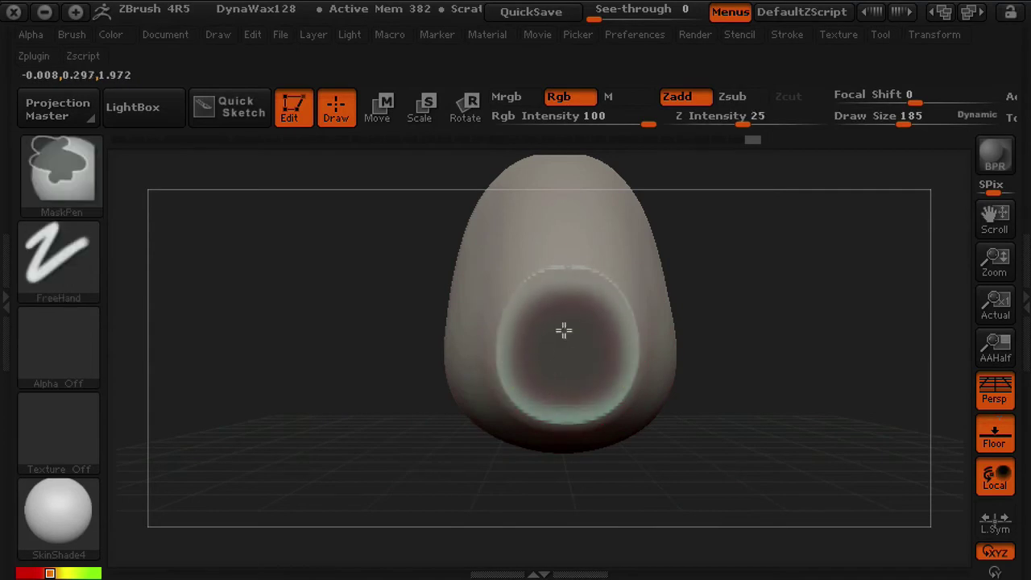
{"action": "left_click", "coordinate": [741, 332], "text": "ctrl"}
Step: Push the unmasked front face inward along a transpose line to form a recessed socket
{"action": "mouse_move", "coordinate": [734, 352]}
{"action": "left_mouse_down"}
{"action": "mouse_move", "coordinate": [716, 362]}
{"action": "mouse_move", "coordinate": [531, 362]}
{"action": "mouse_move", "coordinate": [562, 357]}
{"action": "mouse_move", "coordinate": [541, 362]}
{"action": "left_mouse_up"}
{"action": "key", "text": "w"}
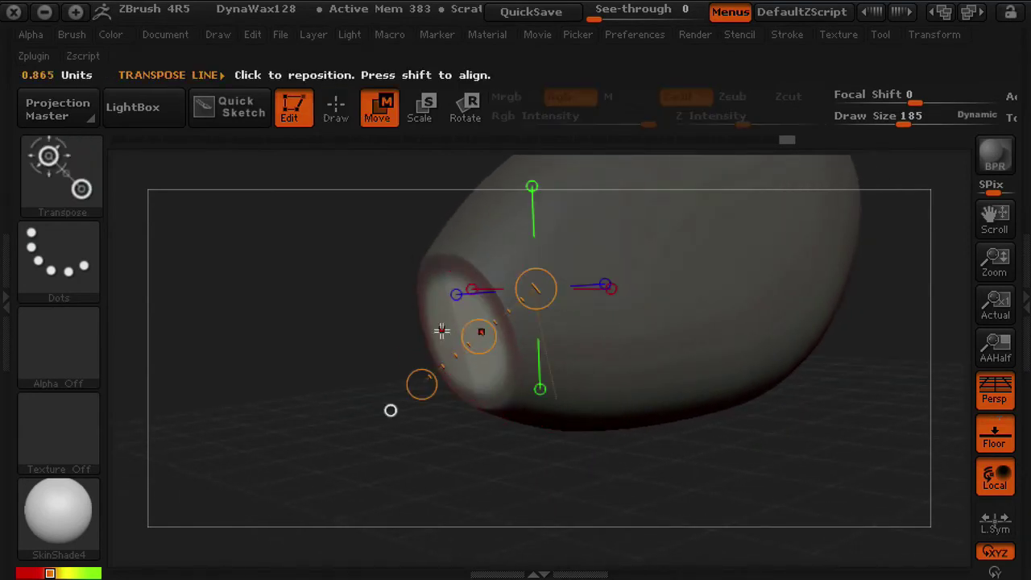
{"action": "left_click_drag", "start_coordinate": [455, 324], "coordinate": [235, 415]}
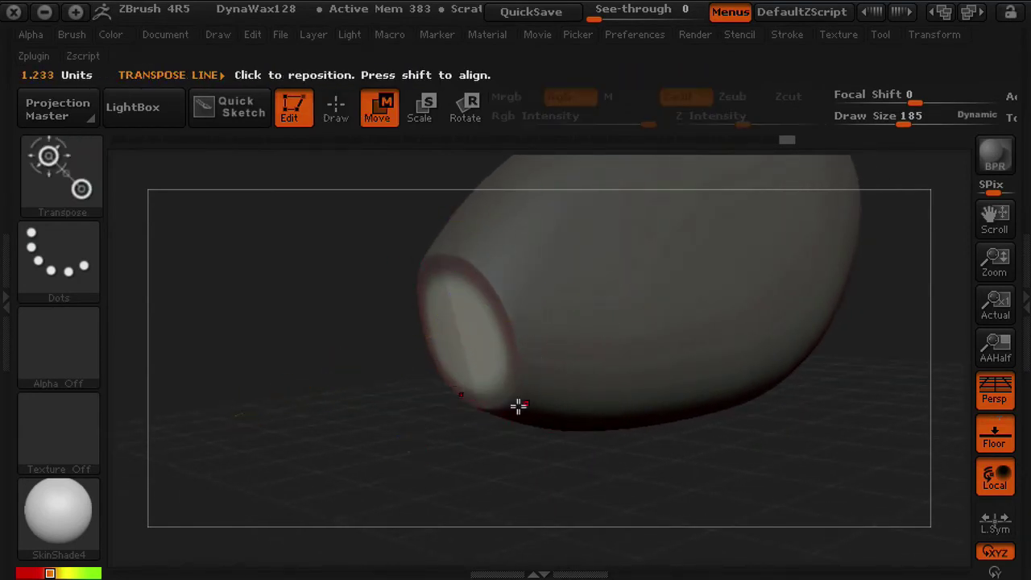
{"action": "left_click_drag", "start_coordinate": [346, 369], "coordinate": [426, 454]}
{"action": "left_click_drag", "start_coordinate": [381, 416], "coordinate": [593, 422]}
{"action": "left_click_drag", "start_coordinate": [435, 340], "coordinate": [326, 371]}
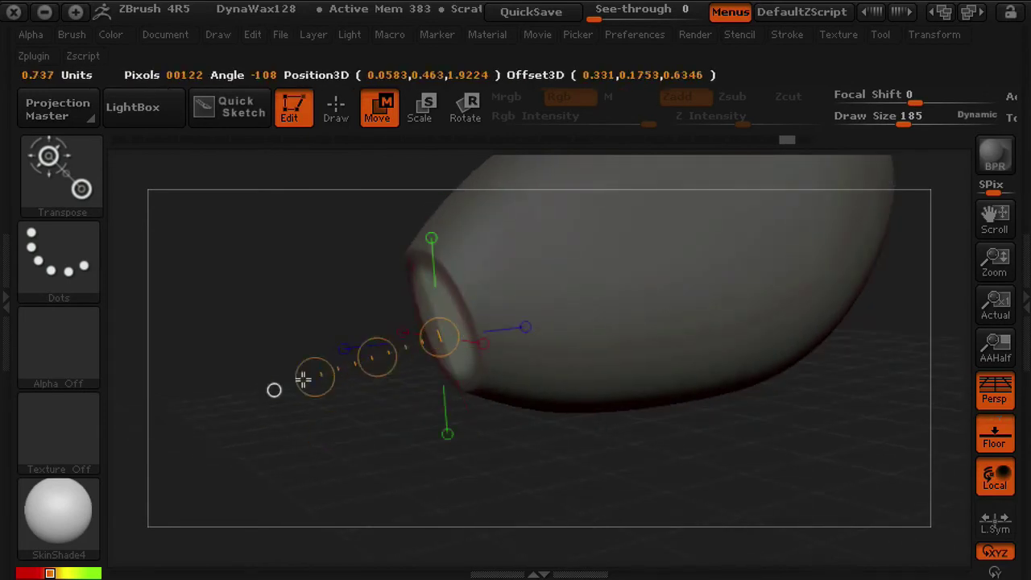
{"action": "left_click_drag", "start_coordinate": [235, 415], "coordinate": [231, 418]}
{"action": "left_click_drag", "start_coordinate": [336, 380], "coordinate": [354, 376]}
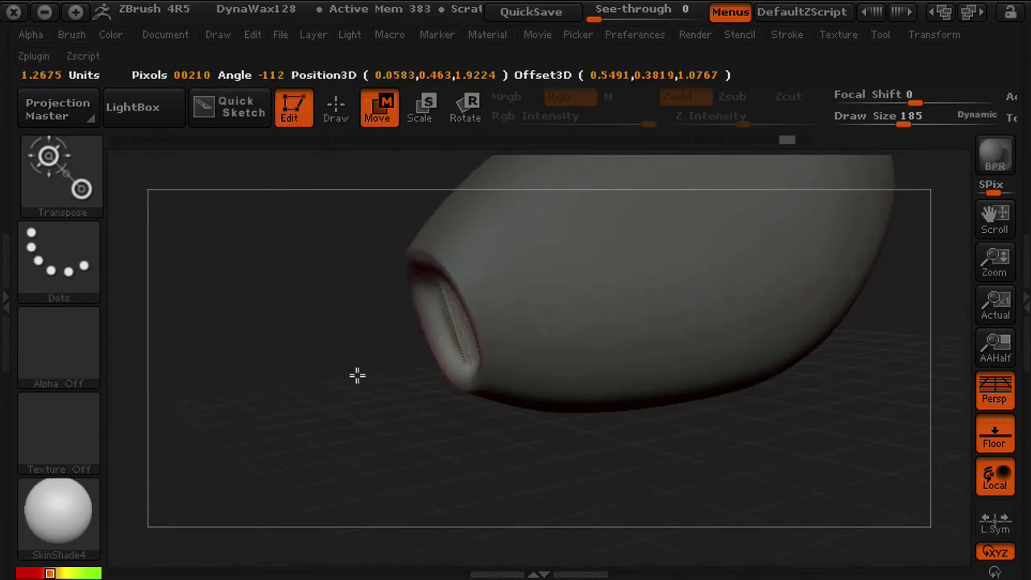
{"action": "left_click_drag", "start_coordinate": [427, 375], "coordinate": [601, 408]}
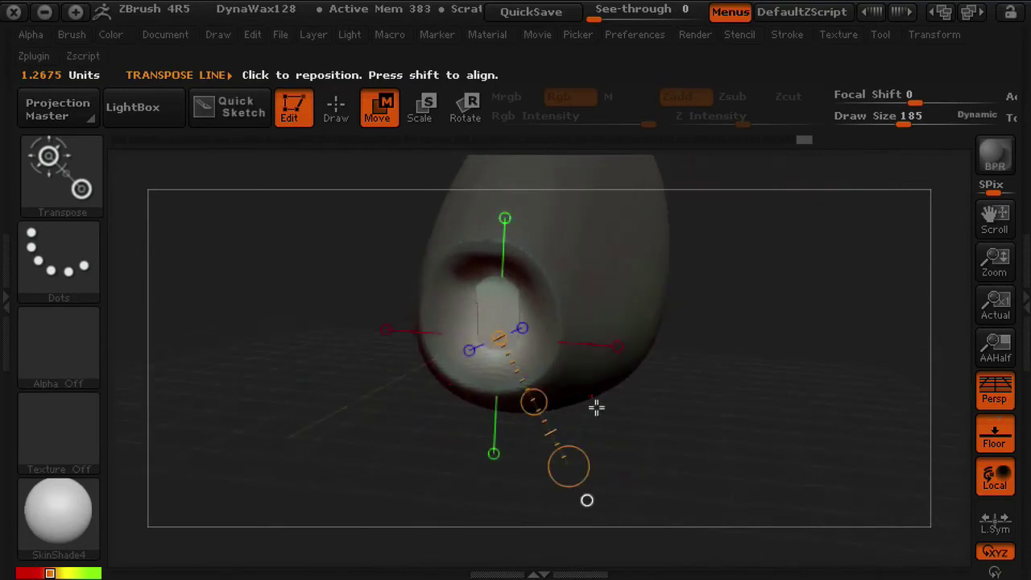
Step: Return to sculpting, clear the mask, and smooth the inside of the front socket
{"action": "key", "text": "q"}
{"action": "left_click_drag", "start_coordinate": [719, 303], "coordinate": [728, 344], "text": "ctrl"}
{"action": "mouse_move", "coordinate": [467, 317]}
{"action": "left_mouse_down", "text": "shift"}
{"action": "mouse_move", "coordinate": [517, 296]}
{"action": "mouse_move", "coordinate": [562, 301]}
{"action": "left_mouse_up", "text": "shift"}
Step: Mask the flat face of the rear end and invert the mask
{"action": "mouse_move", "coordinate": [626, 354]}
{"action": "left_mouse_down"}
{"action": "mouse_move", "coordinate": [646, 352]}
{"action": "mouse_move", "coordinate": [559, 362]}
{"action": "mouse_move", "coordinate": [610, 347]}
{"action": "mouse_move", "coordinate": [684, 366]}
{"action": "mouse_move", "coordinate": [617, 357]}
{"action": "mouse_move", "coordinate": [654, 360]}
{"action": "mouse_move", "coordinate": [663, 405]}
{"action": "mouse_move", "coordinate": [633, 416]}
{"action": "mouse_move", "coordinate": [585, 329]}
{"action": "left_mouse_up"}
{"action": "mouse_move", "coordinate": [577, 368]}
{"action": "left_mouse_down", "text": "ctrl"}
{"action": "mouse_move", "coordinate": [507, 322]}
{"action": "mouse_move", "coordinate": [532, 341]}
{"action": "mouse_move", "coordinate": [534, 283]}
{"action": "mouse_move", "coordinate": [548, 339]}
{"action": "left_mouse_up", "text": "ctrl"}
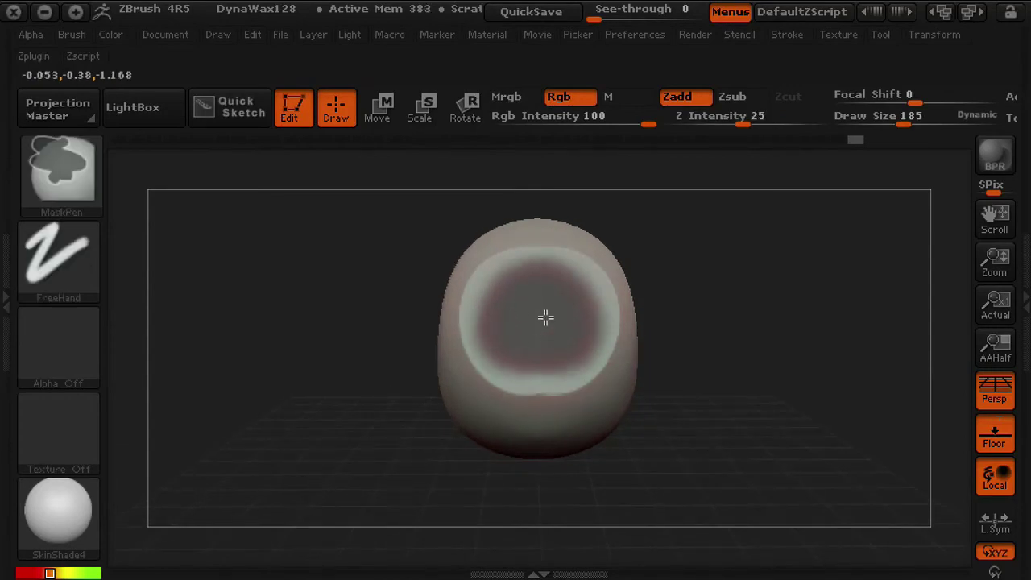
{"action": "left_click_drag", "start_coordinate": [648, 349], "coordinate": [725, 355]}
{"action": "left_click", "coordinate": [692, 289], "text": "ctrl"}
Step: Push the unmasked rear face inward along a transpose line to hollow out a second socket
{"action": "mouse_move", "coordinate": [693, 289]}
{"action": "left_mouse_down"}
{"action": "mouse_move", "coordinate": [679, 365]}
{"action": "mouse_move", "coordinate": [732, 360]}
{"action": "left_mouse_up"}
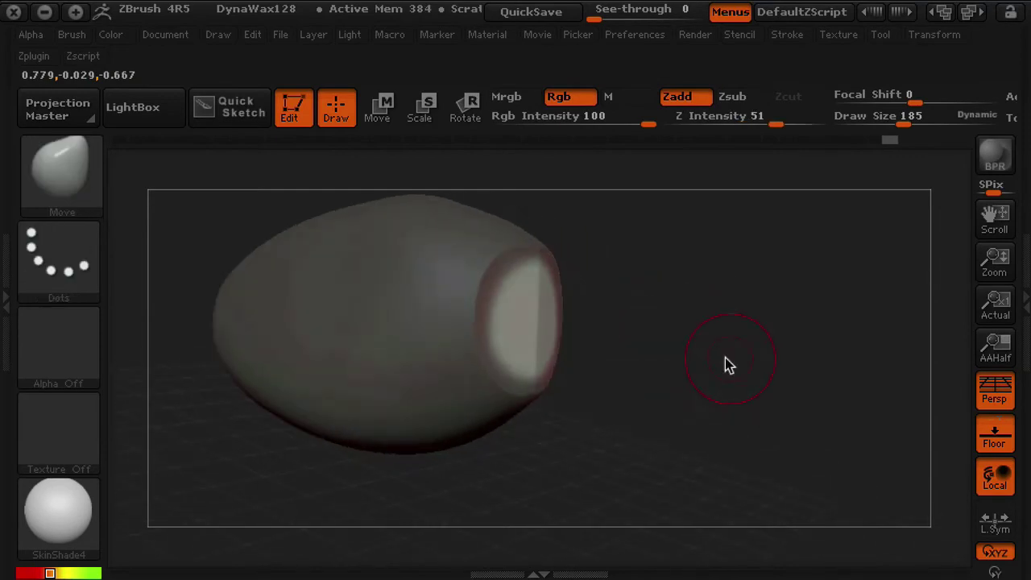
{"action": "key", "text": "w"}
{"action": "left_click_drag", "start_coordinate": [539, 318], "coordinate": [741, 296]}
{"action": "mouse_move", "coordinate": [709, 370]}
{"action": "left_mouse_down"}
{"action": "mouse_move", "coordinate": [674, 382]}
{"action": "mouse_move", "coordinate": [667, 489]}
{"action": "mouse_move", "coordinate": [706, 416]}
{"action": "mouse_move", "coordinate": [615, 378]}
{"action": "left_mouse_up"}
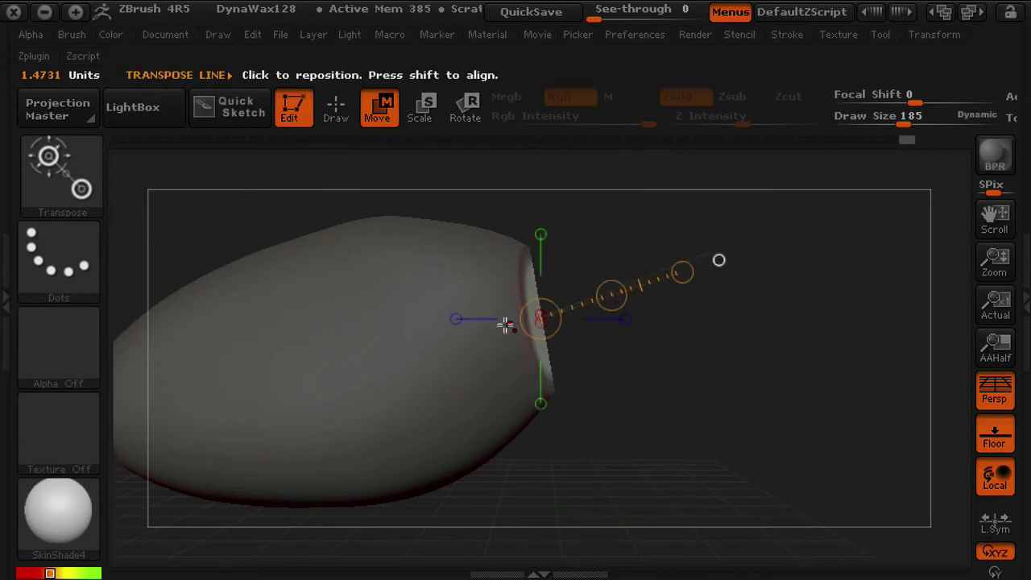
{"action": "left_click_drag", "start_coordinate": [548, 357], "coordinate": [766, 311]}
{"action": "left_click_drag", "start_coordinate": [656, 335], "coordinate": [622, 337]}
{"action": "left_click_drag", "start_coordinate": [695, 439], "coordinate": [628, 445]}
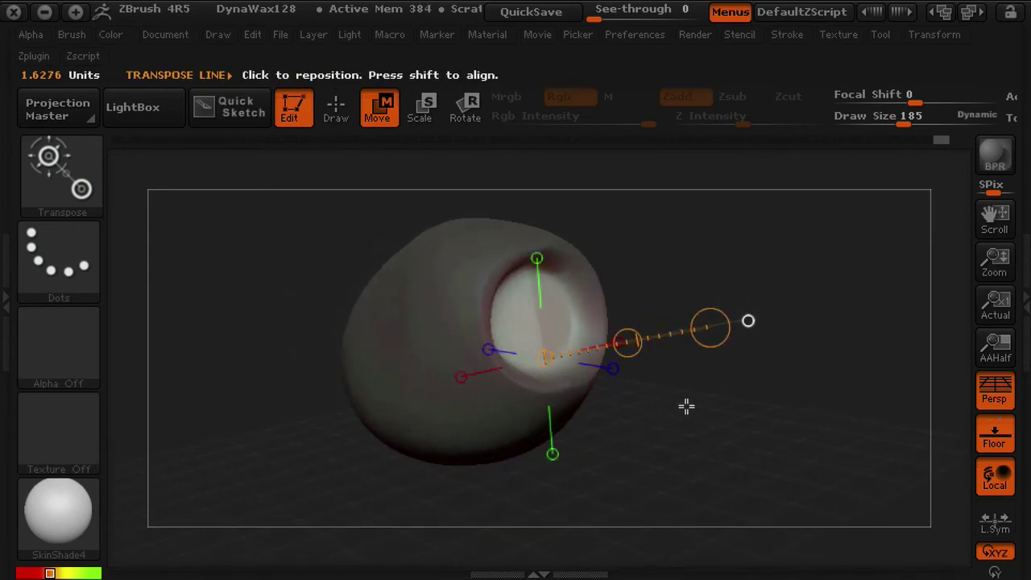
Step: Return to sculpting, clear the mask, and smooth the floor and walls of the rear socket
{"action": "key", "text": "q"}
{"action": "left_click", "coordinate": [703, 354], "text": "ctrl"}
{"action": "left_click_drag", "start_coordinate": [691, 291], "coordinate": [704, 321], "text": "ctrl"}
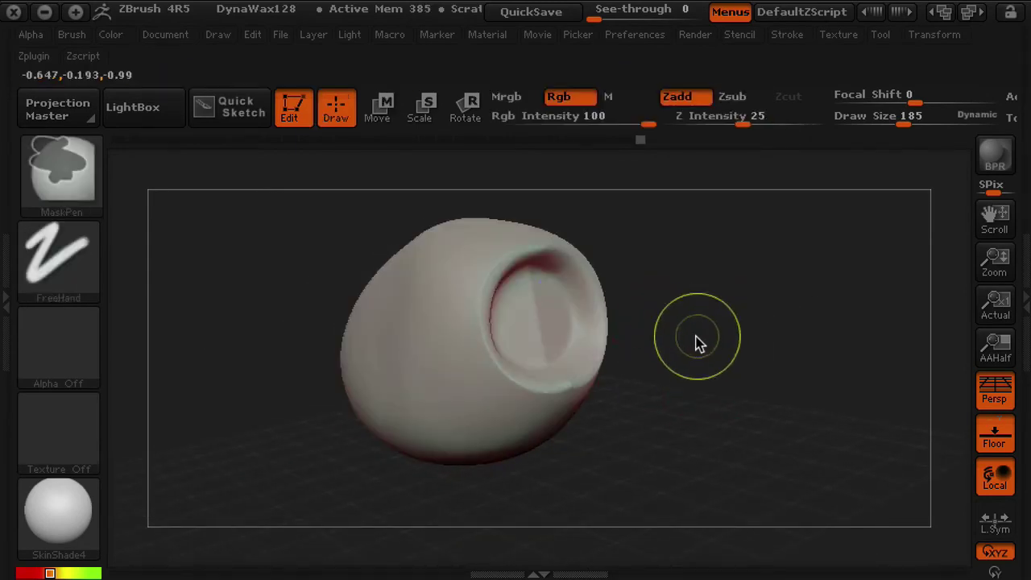
{"action": "left_click_drag", "start_coordinate": [569, 338], "coordinate": [527, 340], "text": "shift"}
{"action": "key", "text": "ctrl"}
{"action": "mouse_move", "coordinate": [655, 363]}
{"action": "left_mouse_down", "text": "shift"}
{"action": "mouse_move", "coordinate": [650, 308]}
{"action": "mouse_move", "coordinate": [617, 271]}
{"action": "left_mouse_up", "text": "shift"}
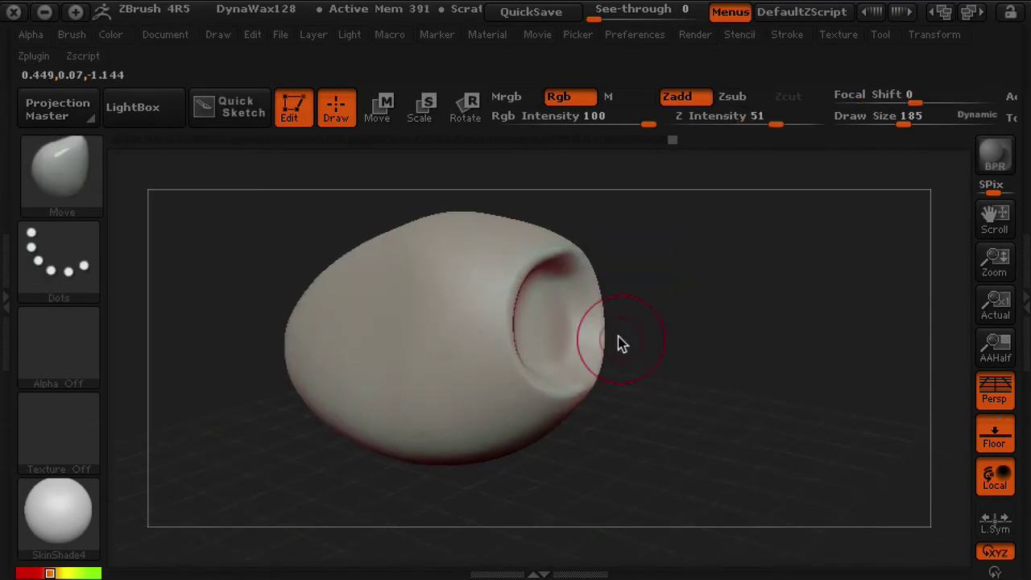
Step: Set the Move brush's draw size to 487 and pull the upper rim of the rear end outward into an overhang
{"action": "right_click_drag", "start_coordinate": [617, 353], "coordinate": [707, 322]}
{"action": "mouse_move", "coordinate": [642, 342]}
{"action": "right_mouse_down", "text": "alt"}
{"action": "mouse_move", "coordinate": [707, 336]}
{"action": "mouse_move", "coordinate": [662, 328]}
{"action": "right_mouse_up", "text": "alt"}
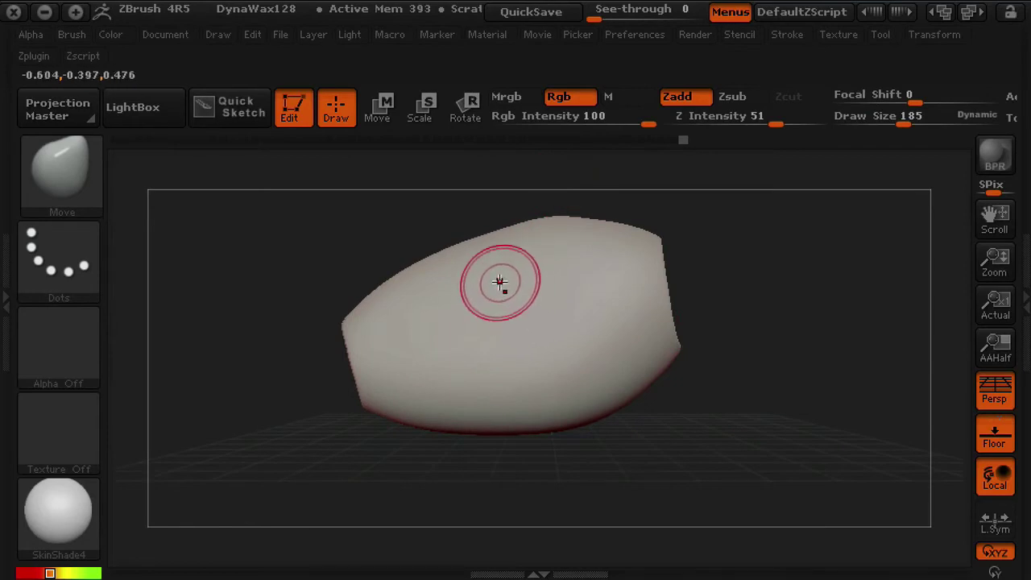
{"action": "key", "text": "b"}
{"action": "key", "text": "Escape"}
{"action": "key", "text": "s"}
{"action": "left_click_drag", "start_coordinate": [587, 308], "coordinate": [636, 322]}
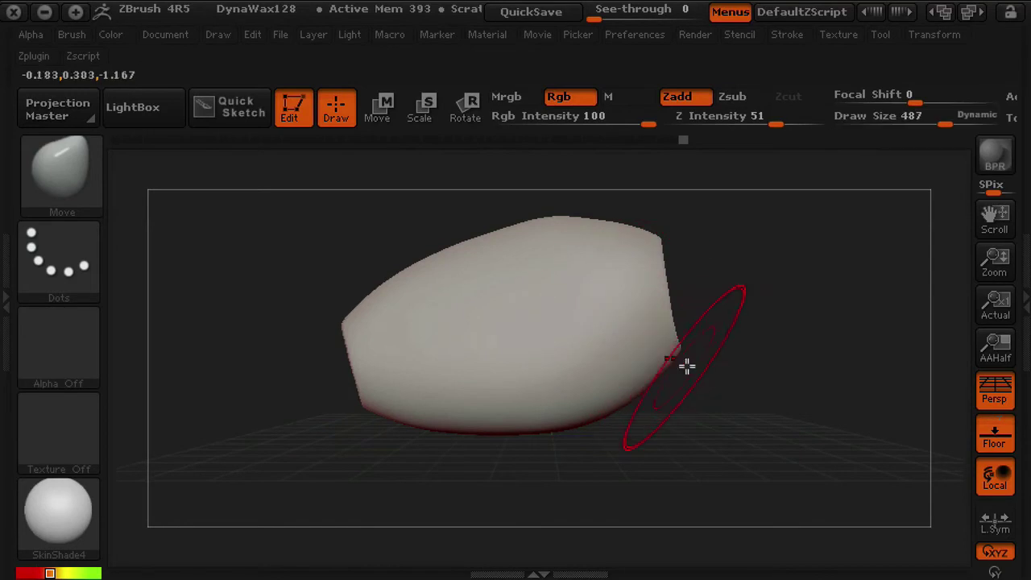
{"action": "right_click_drag", "start_coordinate": [712, 309], "coordinate": [728, 324], "text": "alt"}
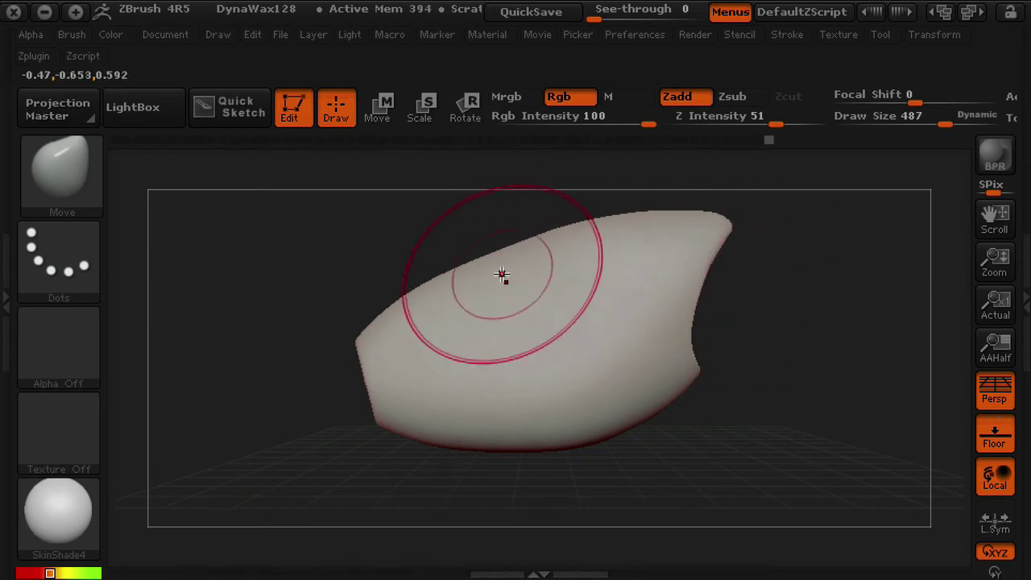
Step: Set the draw size to 691, bulge the upper back, and pull the front end's upper and lower edges outward
{"action": "key", "text": "s"}
{"action": "left_click_drag", "start_coordinate": [510, 292], "coordinate": [533, 292]}
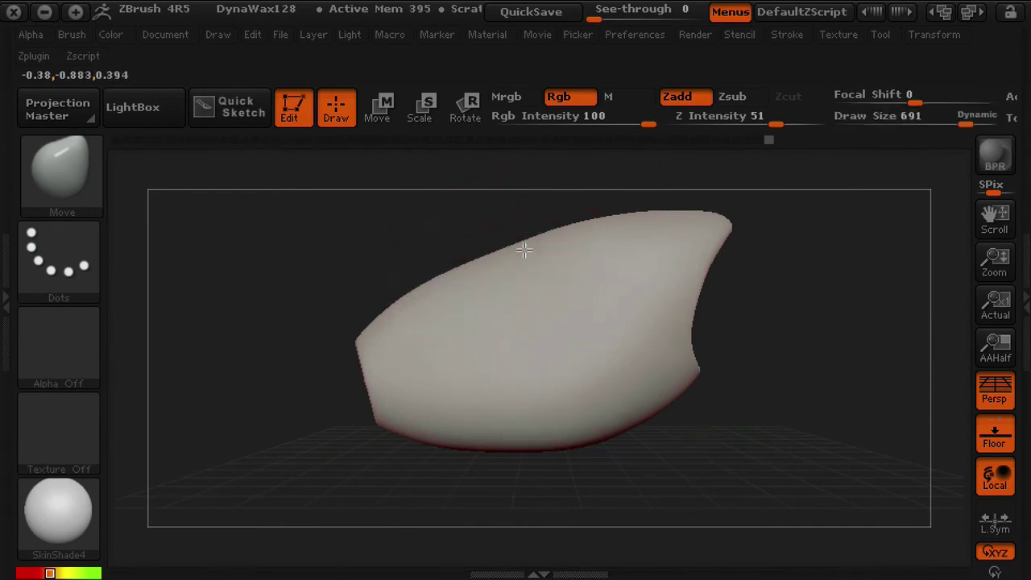
{"action": "left_click_drag", "start_coordinate": [351, 341], "coordinate": [330, 354]}
{"action": "left_click_drag", "start_coordinate": [398, 432], "coordinate": [405, 445]}
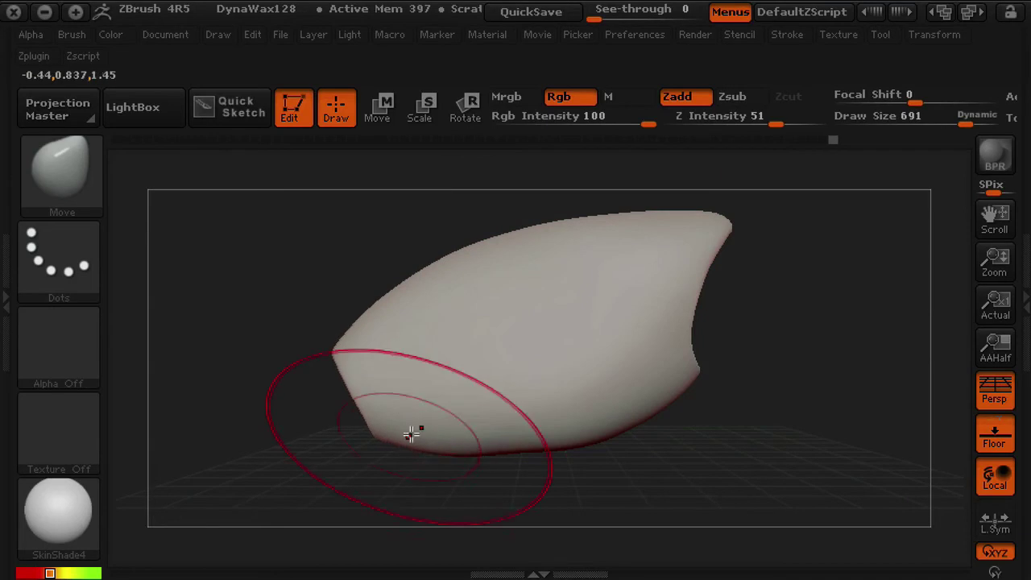
Step: Pull the shell's underside downward and shape its lower sides around the front socket with the Move brush
{"action": "left_click_drag", "start_coordinate": [479, 451], "coordinate": [487, 465]}
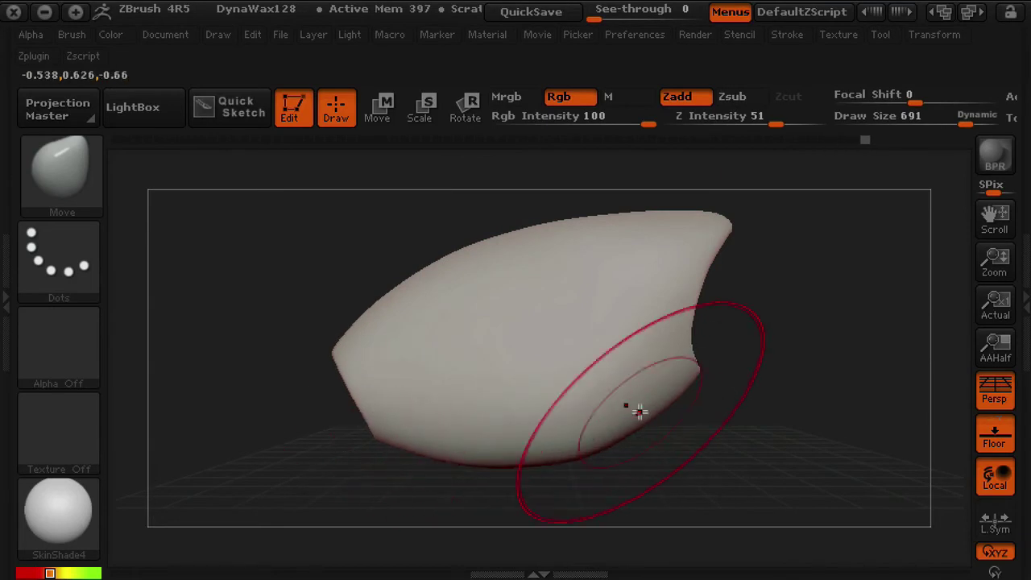
{"action": "key", "text": "shift"}
{"action": "mouse_move", "coordinate": [736, 359]}
{"action": "left_mouse_down"}
{"action": "mouse_move", "coordinate": [665, 410]}
{"action": "mouse_move", "coordinate": [730, 400]}
{"action": "left_mouse_up"}
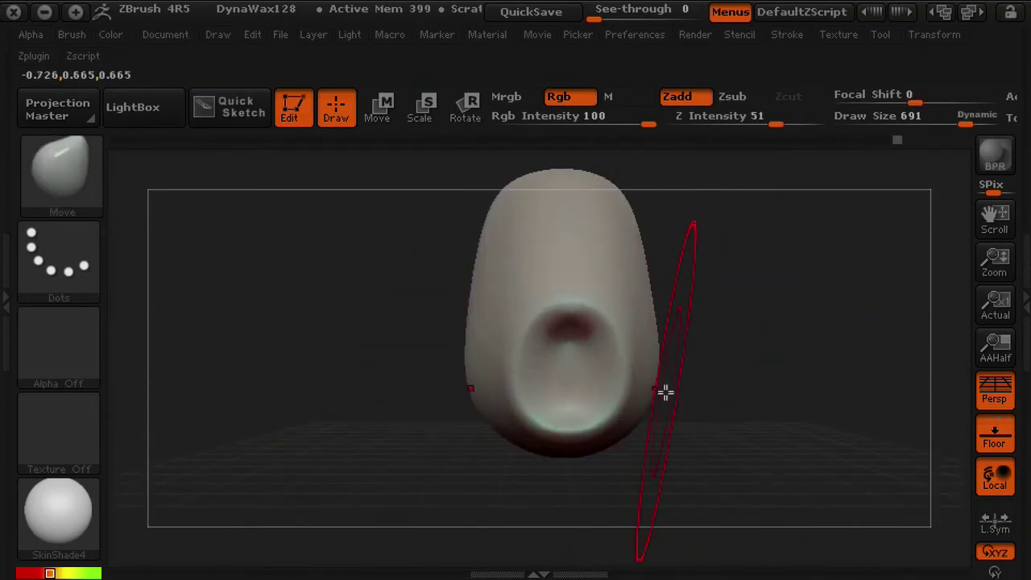
{"action": "left_click_drag", "start_coordinate": [665, 416], "coordinate": [650, 373]}
{"action": "key", "text": "space"}
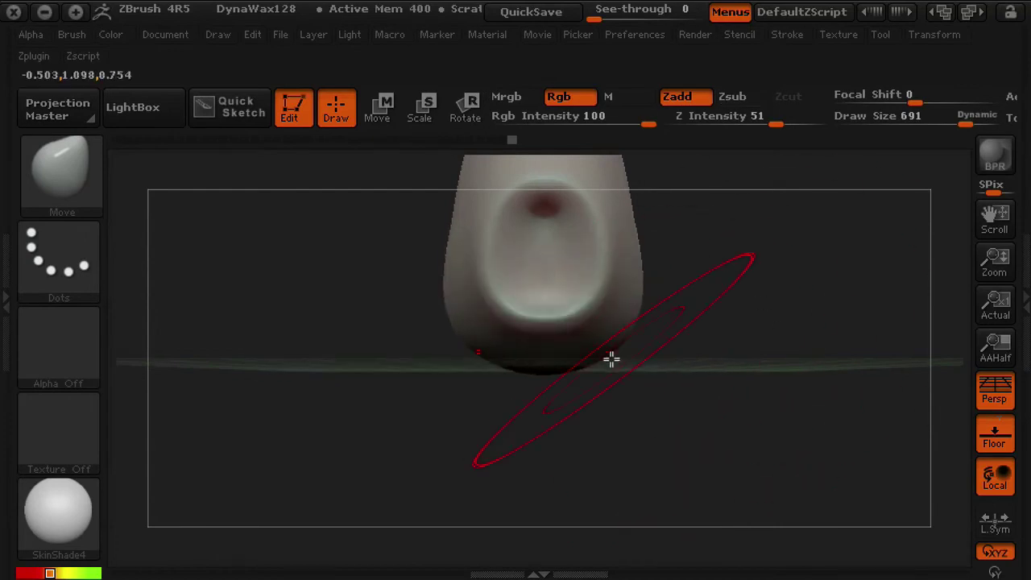
{"action": "mouse_move", "coordinate": [647, 364]}
{"action": "left_mouse_down"}
{"action": "mouse_move", "coordinate": [635, 384]}
{"action": "mouse_move", "coordinate": [652, 366]}
{"action": "mouse_move", "coordinate": [613, 370]}
{"action": "left_mouse_up"}
{"action": "key", "text": "space"}
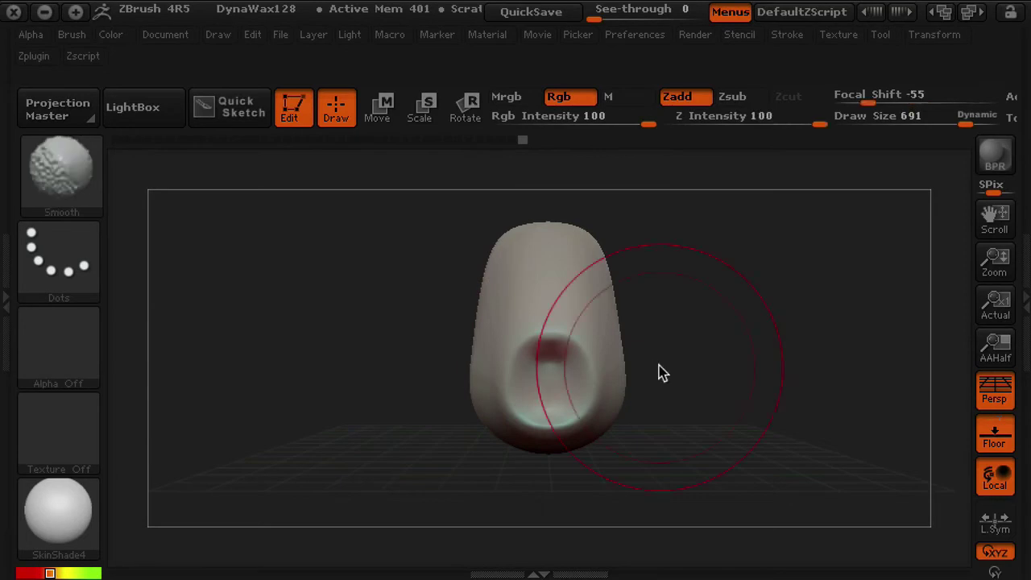
Step: Adjust the shell's side contours symmetrically with the Move brush, working from above
{"action": "mouse_move", "coordinate": [642, 472]}
{"action": "left_mouse_down", "text": "shift"}
{"action": "mouse_move", "coordinate": [648, 488]}
{"action": "mouse_move", "coordinate": [692, 356]}
{"action": "left_mouse_up", "text": "shift"}
{"action": "right_click_drag", "start_coordinate": [692, 356], "coordinate": [631, 343], "text": "ctrl"}
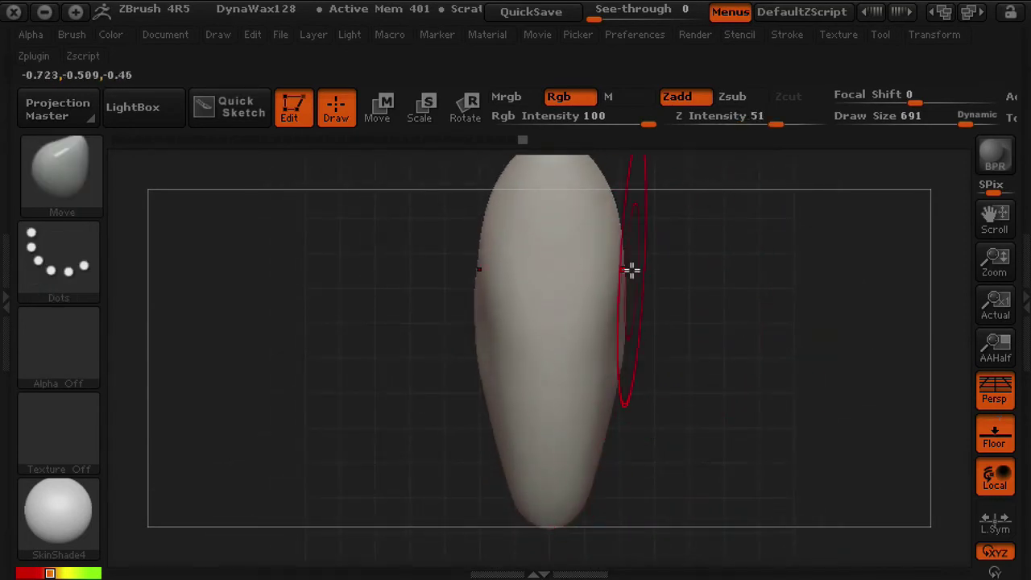
{"action": "left_click_drag", "start_coordinate": [667, 382], "coordinate": [666, 247]}
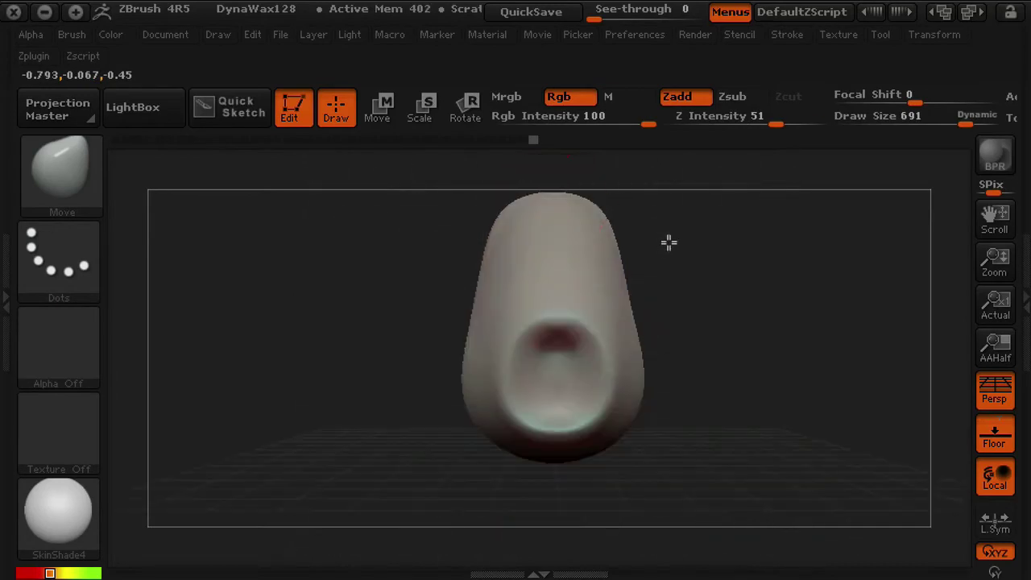
{"action": "left_click_drag", "start_coordinate": [686, 347], "coordinate": [589, 373]}
{"action": "key", "text": "space"}
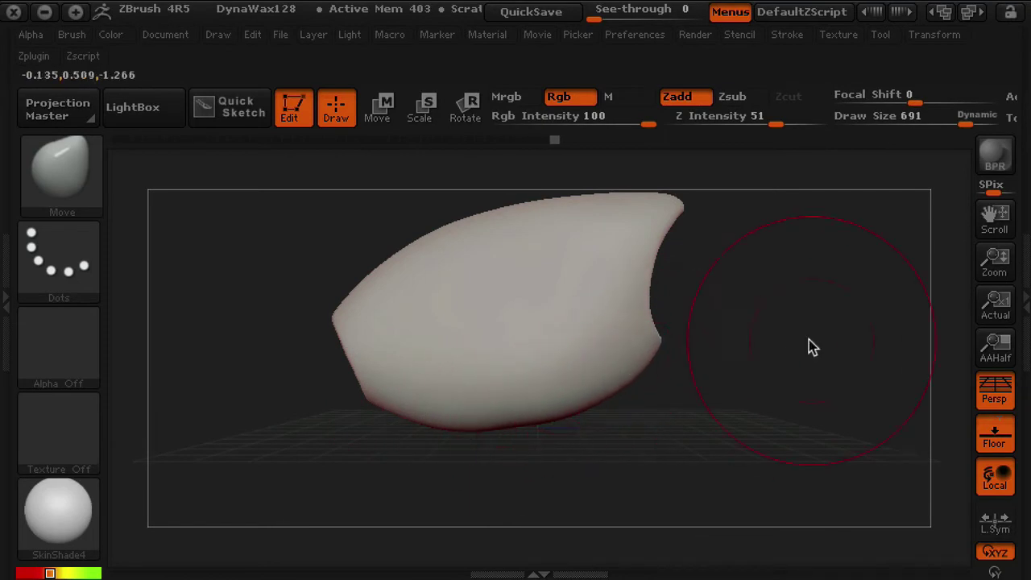
Step: Round out the shell's upper front and belly into a fuller profile and check the form from several angles
{"action": "left_click_drag", "start_coordinate": [746, 348], "coordinate": [410, 407]}
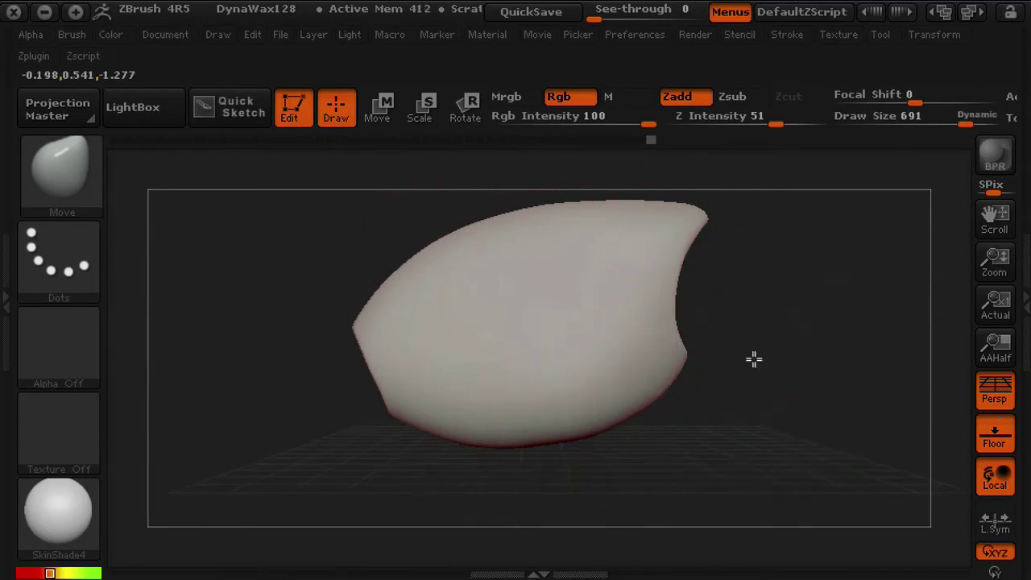
{"action": "left_click_drag", "start_coordinate": [738, 363], "coordinate": [867, 360]}
{"action": "left_click_drag", "start_coordinate": [780, 377], "coordinate": [727, 330]}
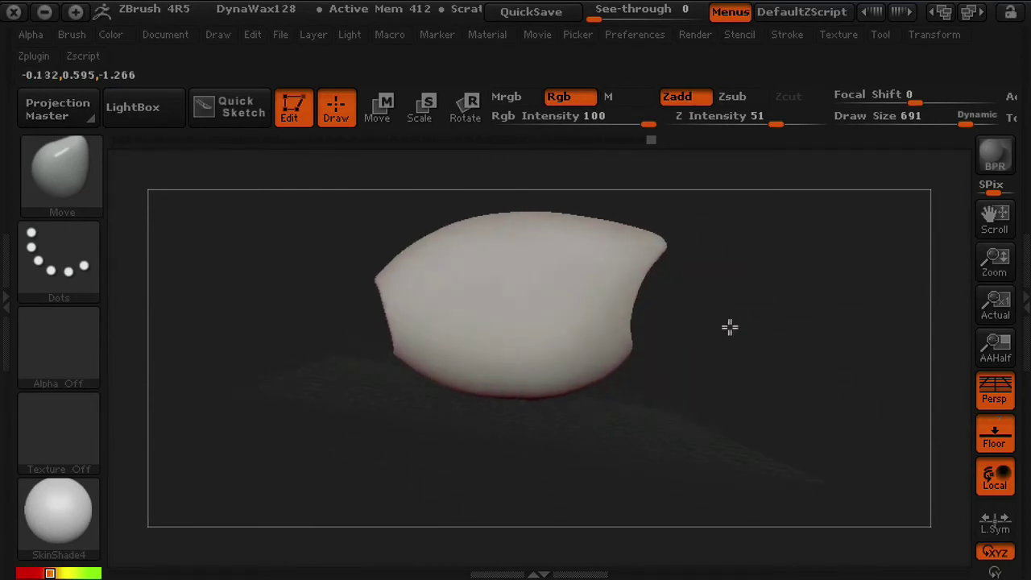
{"action": "mouse_move", "coordinate": [655, 352]}
{"action": "left_mouse_down"}
{"action": "mouse_move", "coordinate": [637, 384]}
{"action": "mouse_move", "coordinate": [716, 379]}
{"action": "mouse_move", "coordinate": [686, 352]}
{"action": "mouse_move", "coordinate": [647, 349]}
{"action": "mouse_move", "coordinate": [633, 360]}
{"action": "mouse_move", "coordinate": [661, 341]}
{"action": "left_mouse_up"}
{"action": "right_click_drag", "start_coordinate": [657, 330], "coordinate": [712, 353], "text": "alt"}
{"action": "mouse_move", "coordinate": [636, 320]}
{"action": "left_mouse_down"}
{"action": "mouse_move", "coordinate": [720, 345]}
{"action": "mouse_move", "coordinate": [745, 317]}
{"action": "left_mouse_up"}
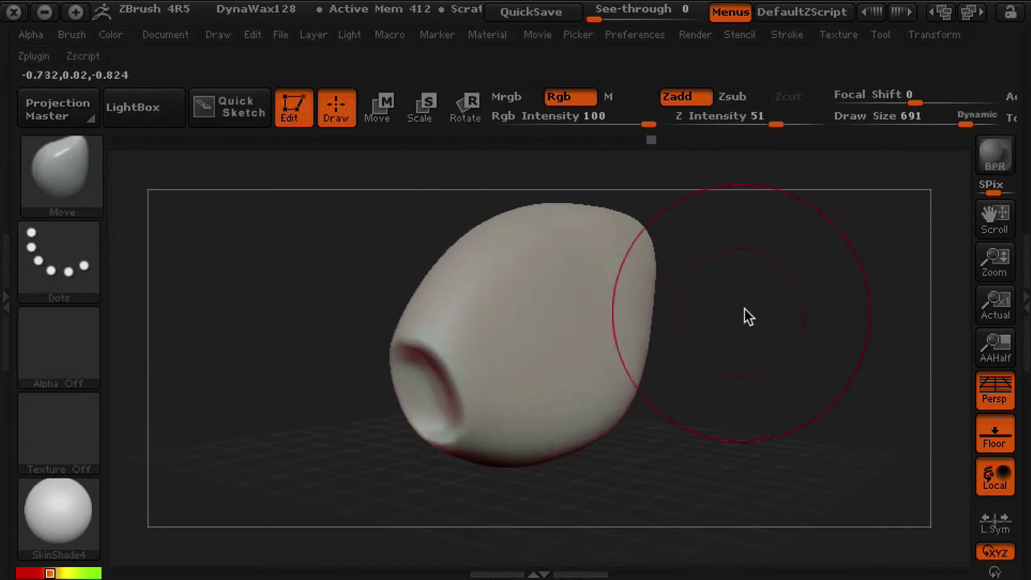
Step: Send the shell mesh to Maya through GoZ
{"action": "left_click", "coordinate": [1023, 276]}
{"action": "mouse_move", "coordinate": [610, 322]}
{"action": "left_mouse_down"}
{"action": "mouse_move", "coordinate": [640, 329]}
{"action": "mouse_move", "coordinate": [596, 340]}
{"action": "left_mouse_up"}
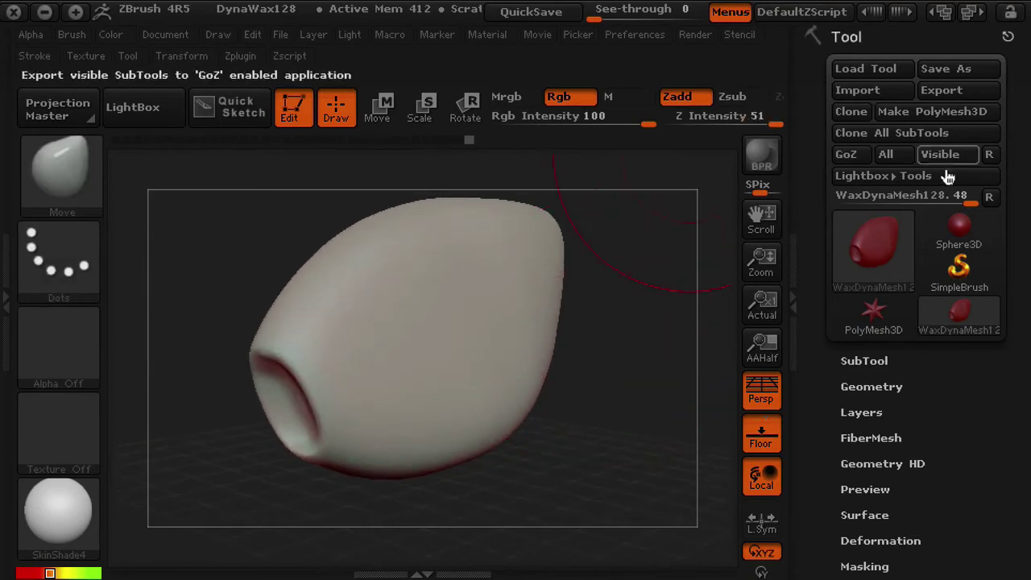
{"action": "left_click", "coordinate": [849, 155]}
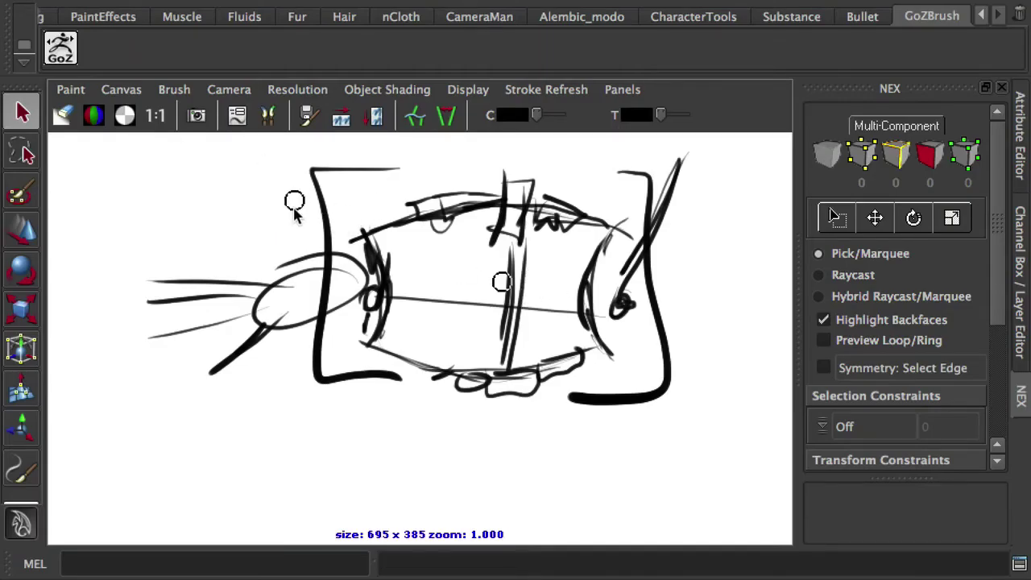
Step: Replace Maya's paint canvas with the perspective view and show the imported shell shaded and close up
{"action": "key", "text": "space"}
{"action": "left_click_drag", "start_coordinate": [262, 253], "coordinate": [269, 200]}
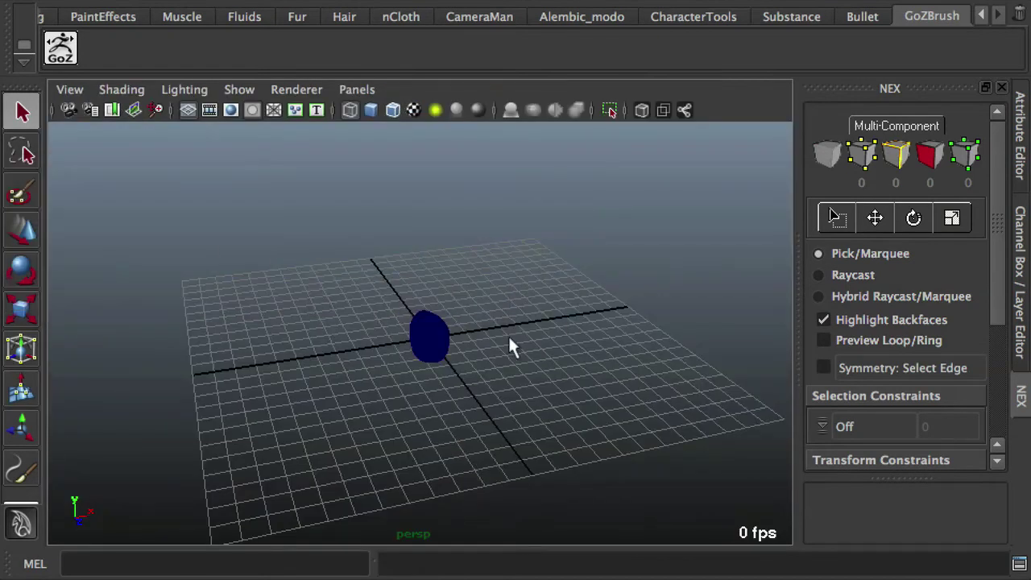
{"action": "right_click_drag", "start_coordinate": [476, 300], "coordinate": [520, 338], "text": "alt"}
{"action": "left_click_drag", "start_coordinate": [520, 339], "coordinate": [511, 365], "text": "alt"}
{"action": "left_click_drag", "start_coordinate": [409, 342], "coordinate": [612, 376], "text": "alt"}
{"action": "left_click_drag", "start_coordinate": [580, 361], "coordinate": [564, 331], "text": "alt"}
{"action": "left_click_drag", "start_coordinate": [994, 260], "coordinate": [992, 204]}
{"action": "mouse_move", "coordinate": [483, 309]}
{"action": "left_mouse_down", "text": "alt"}
{"action": "mouse_move", "coordinate": [391, 301]}
{"action": "mouse_move", "coordinate": [466, 311]}
{"action": "left_mouse_up", "text": "alt"}
{"action": "left_click_drag", "start_coordinate": [536, 315], "coordinate": [575, 315], "text": "alt"}
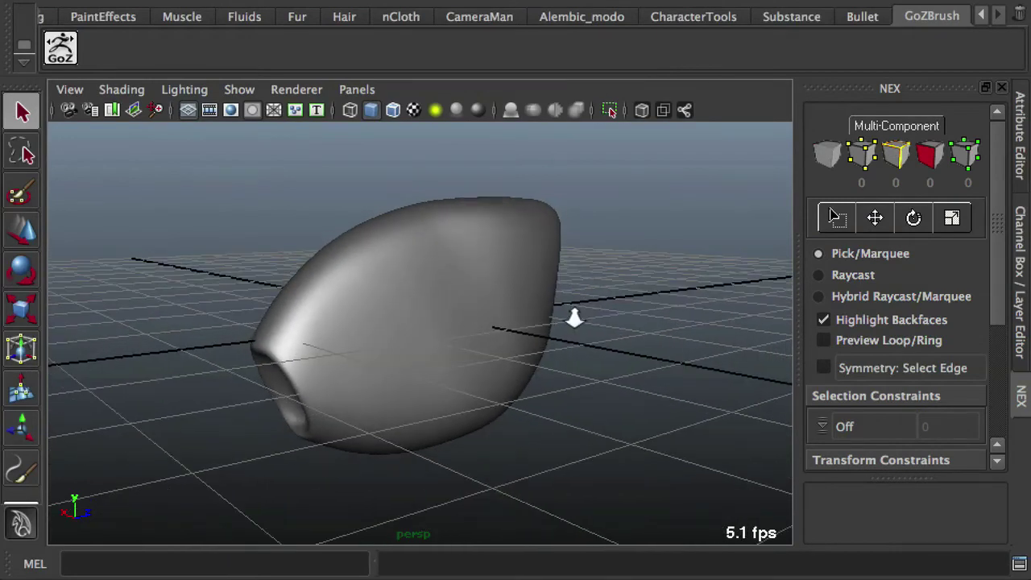
Step: Assign the imported shell mesh to a new display layer
{"action": "left_click", "coordinate": [1020, 242]}
{"action": "left_click", "coordinate": [489, 288]}
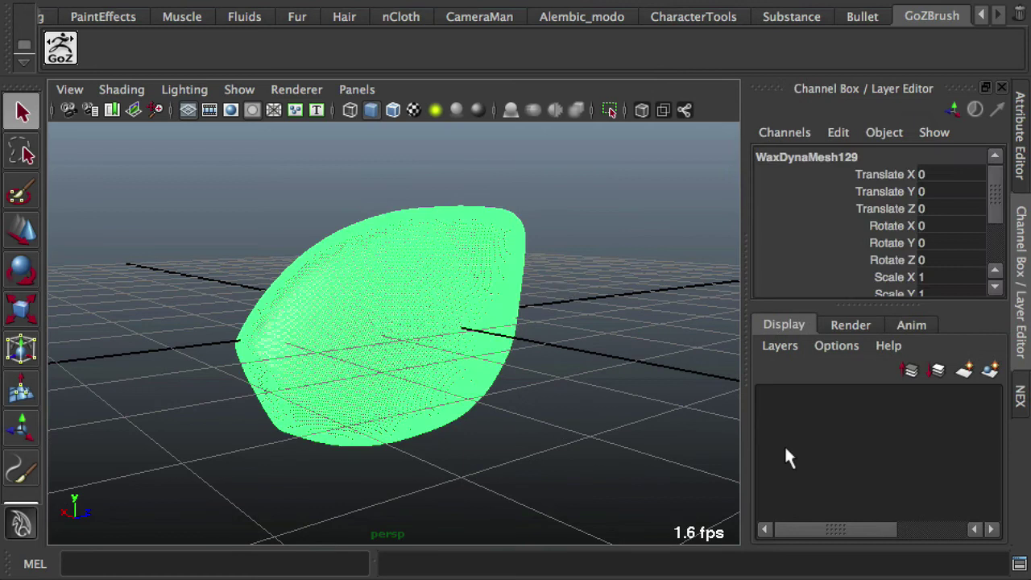
{"action": "left_click", "coordinate": [990, 372]}
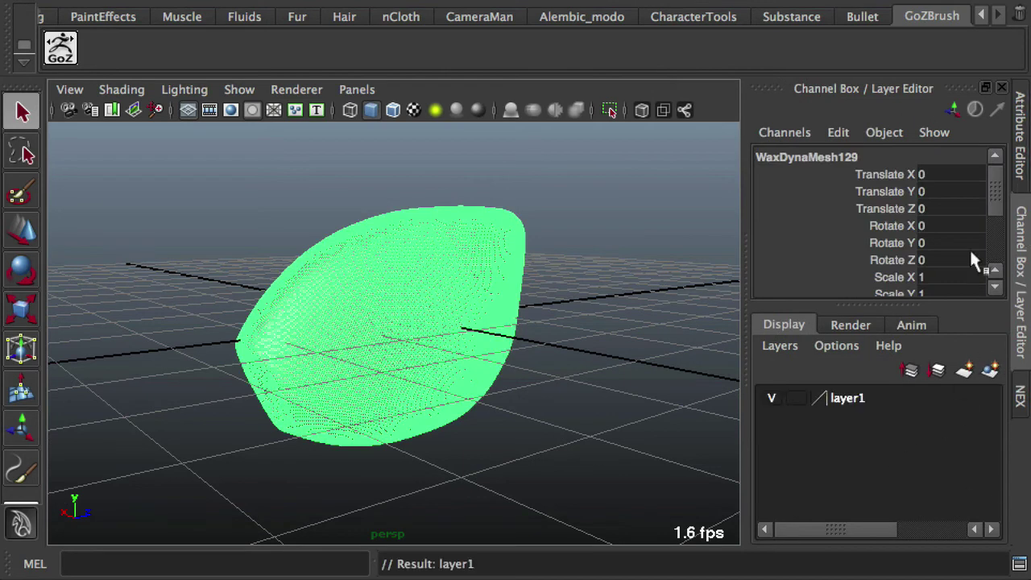
Step: Set the NEX transform constraint to the other surface WaxDynaMesh129 and deselect the mesh
{"action": "left_click", "coordinate": [1020, 394]}
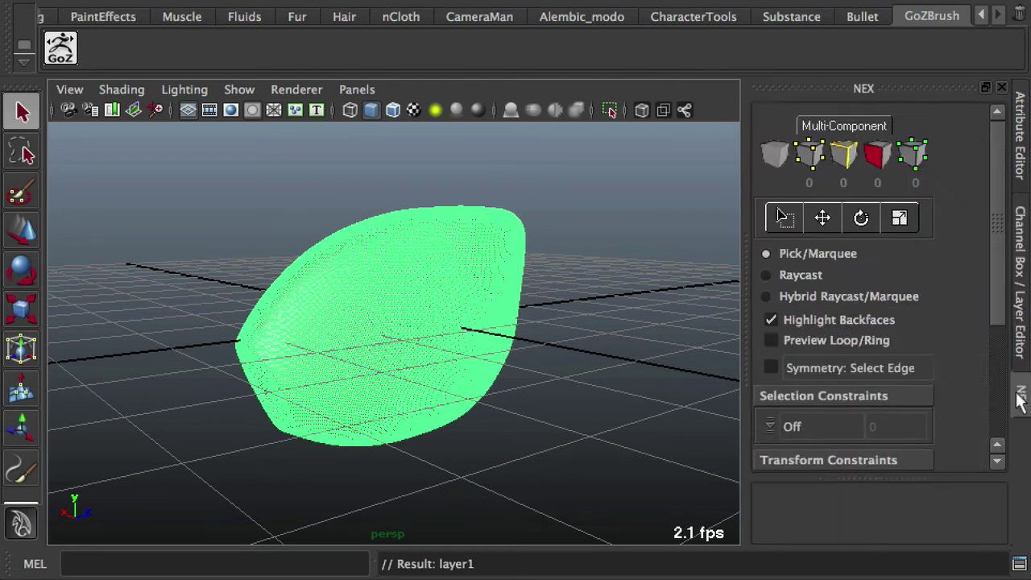
{"action": "left_click", "coordinate": [669, 316]}
{"action": "left_click", "coordinate": [483, 300]}
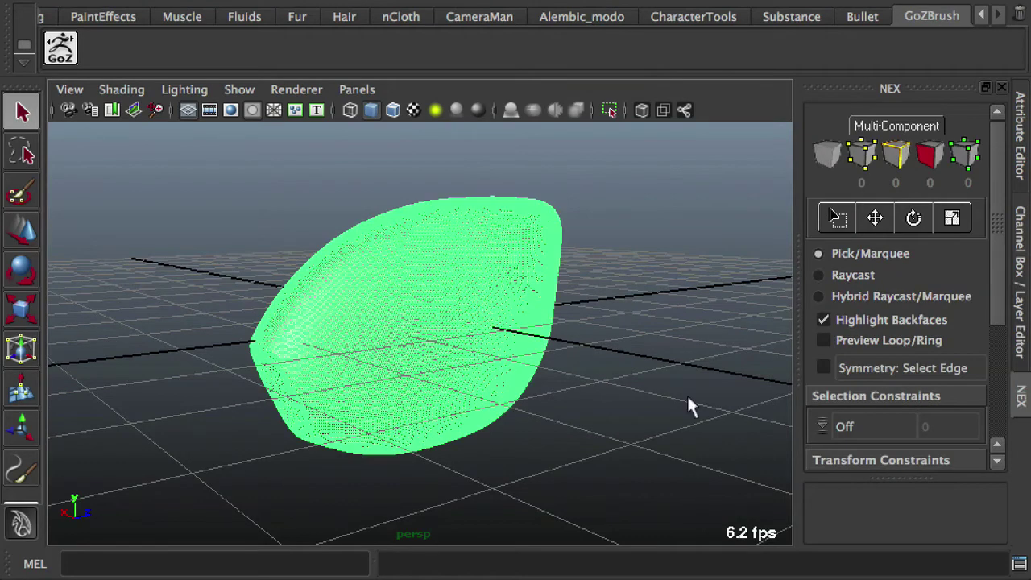
{"action": "left_click_drag", "start_coordinate": [1003, 321], "coordinate": [1000, 442]}
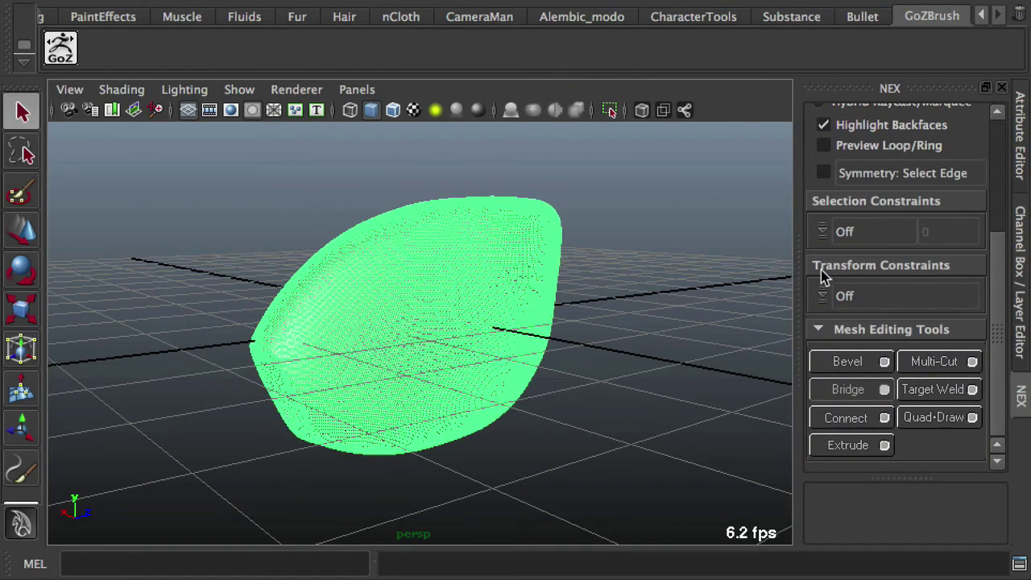
{"action": "left_click", "coordinate": [819, 298]}
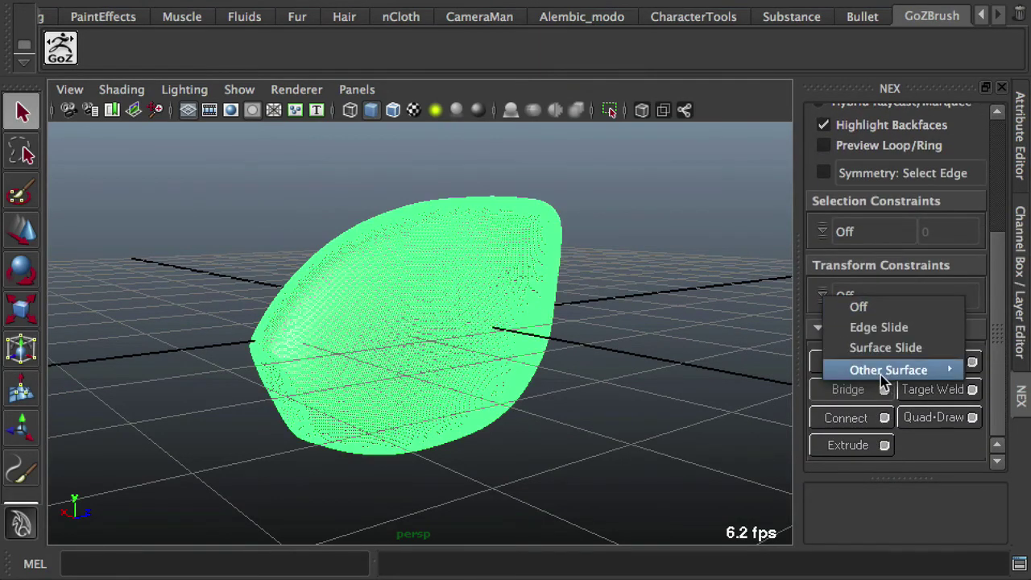
{"action": "mouse_move", "coordinate": [927, 377]}
{"action": "left_click", "coordinate": [1017, 372]}
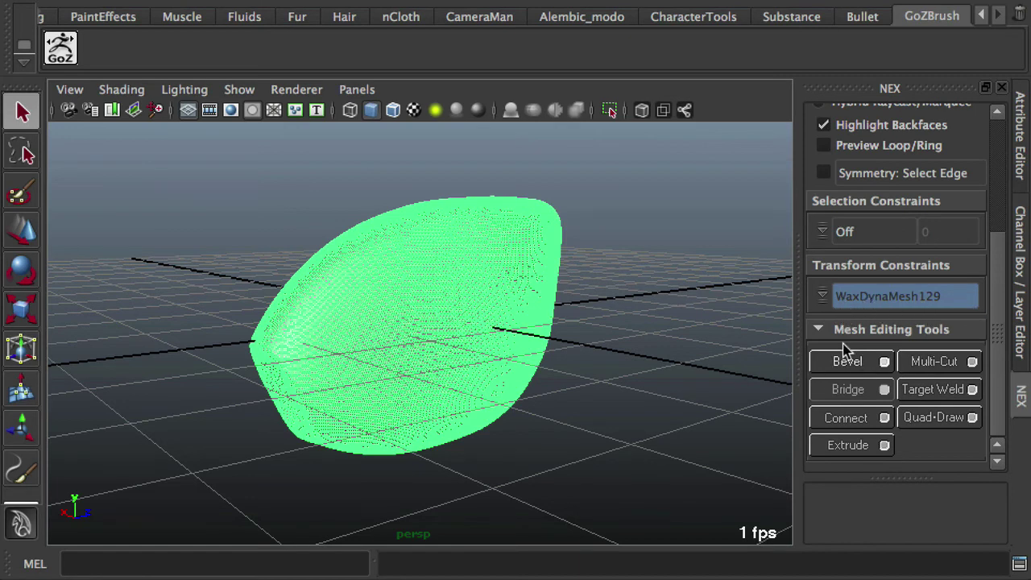
{"action": "left_click", "coordinate": [640, 340]}
{"action": "left_click_drag", "start_coordinate": [640, 347], "coordinate": [628, 347], "text": "alt"}
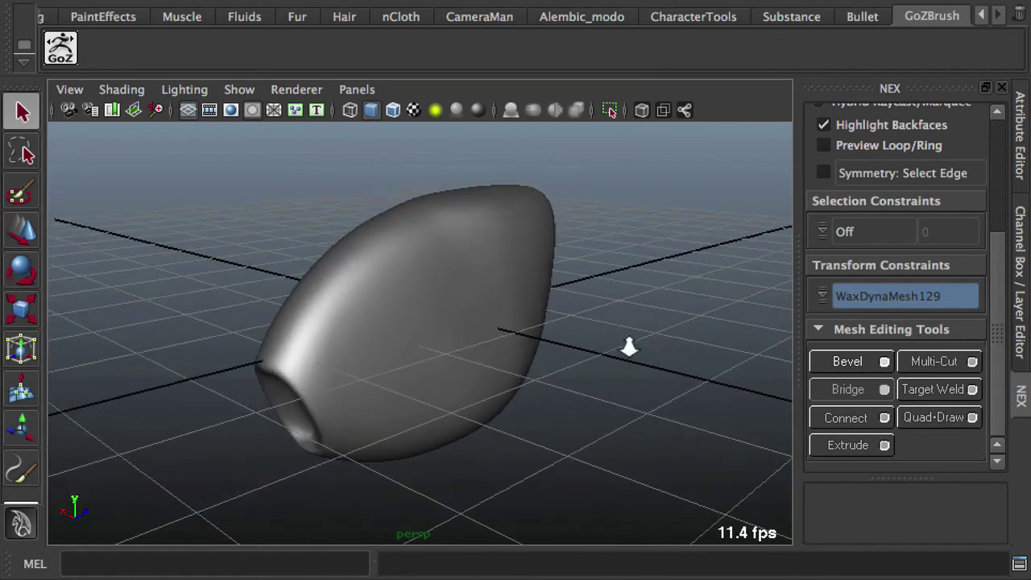
Step: Turn on See-Through object display for the shell mesh from the NEX options and deselect it
{"action": "left_click", "coordinate": [429, 236]}
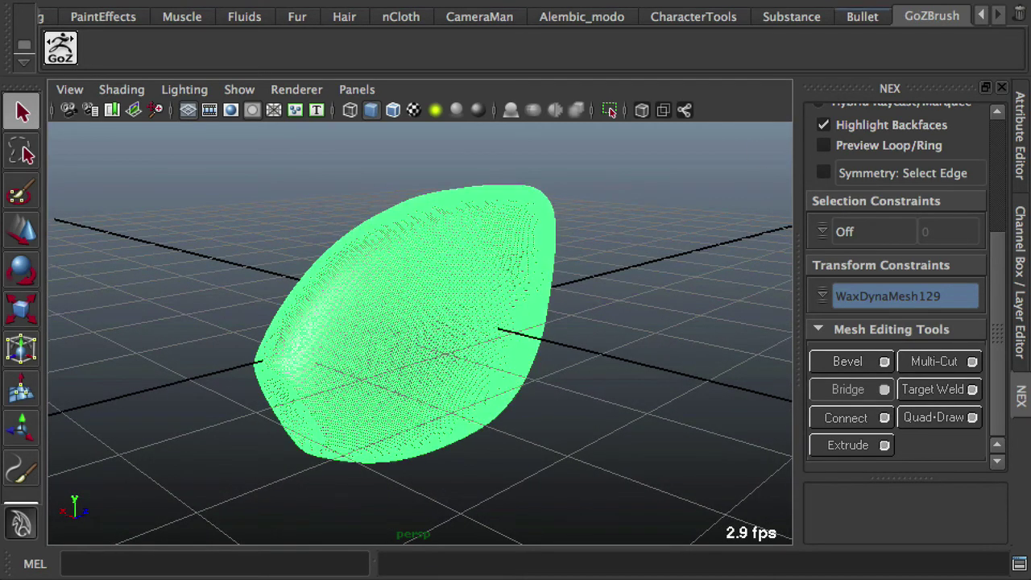
{"action": "right_click", "coordinate": [874, 10]}
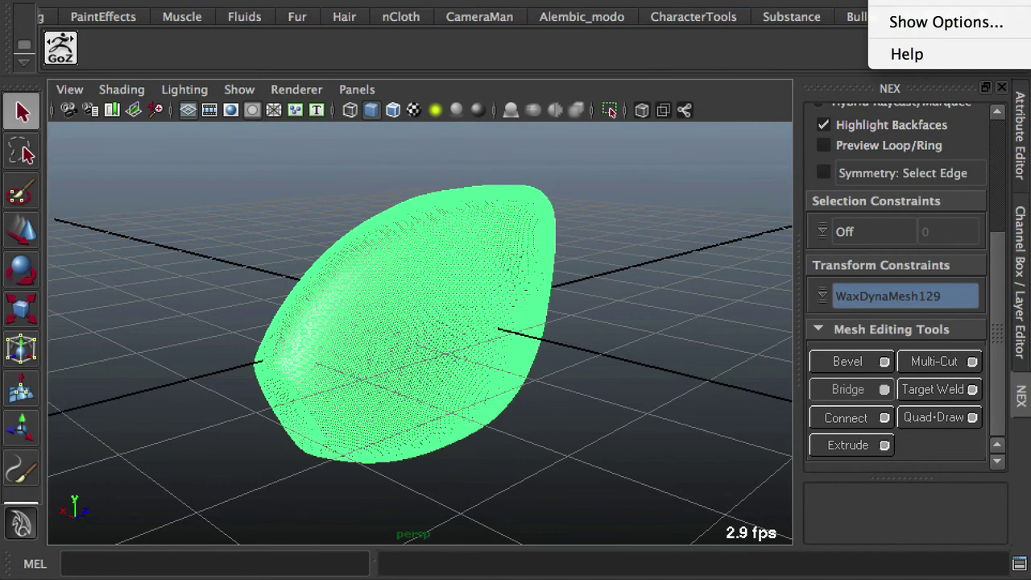
{"action": "left_click_drag", "start_coordinate": [1006, 0], "coordinate": [176, 81]}
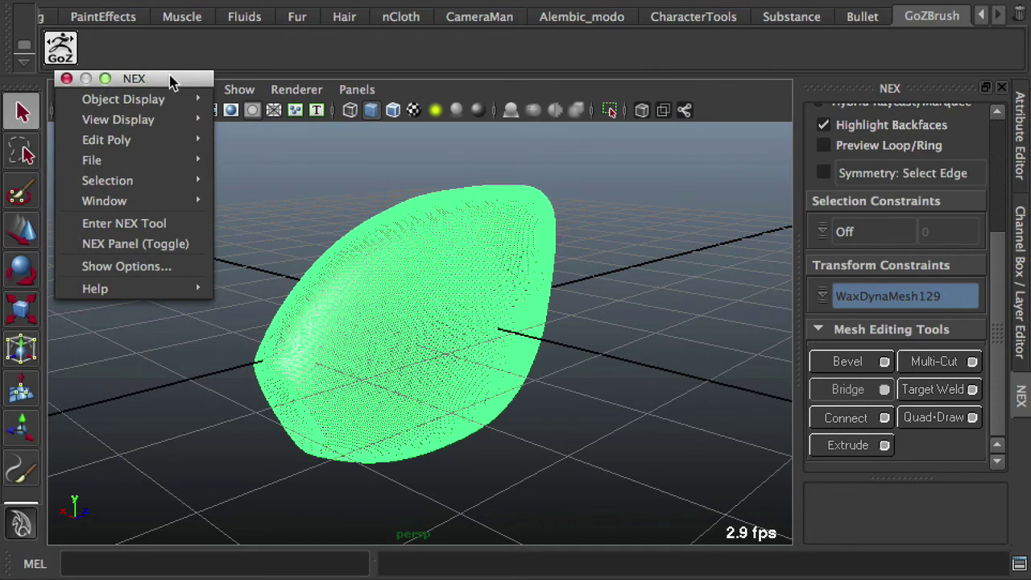
{"action": "mouse_move", "coordinate": [117, 96]}
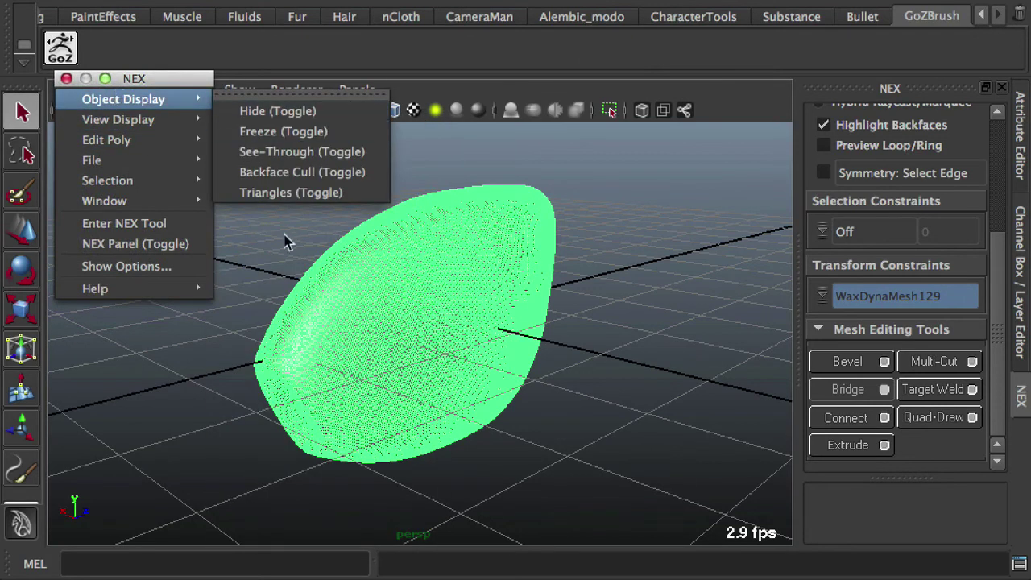
{"action": "left_click", "coordinate": [309, 152]}
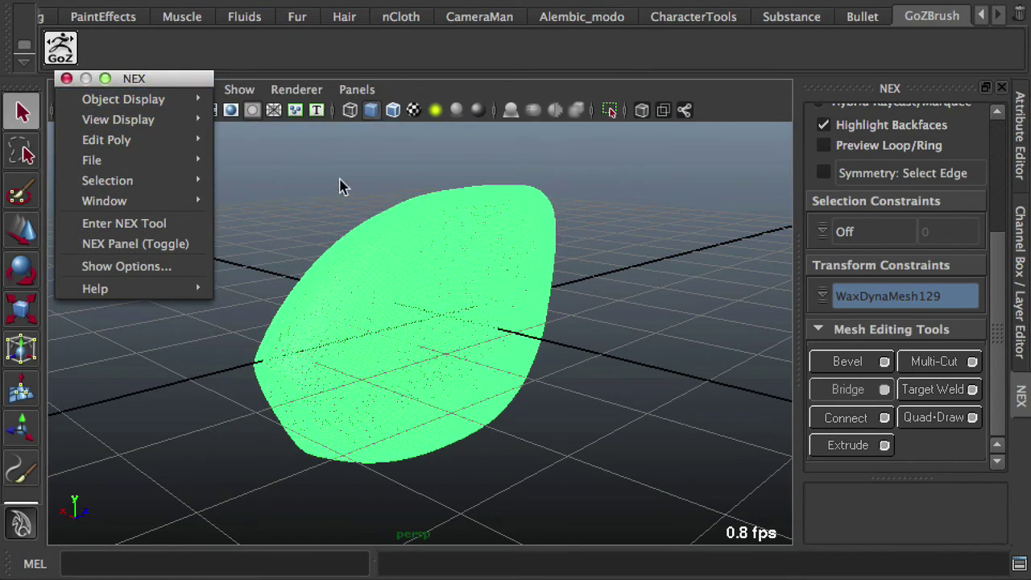
{"action": "left_click", "coordinate": [597, 328]}
{"action": "left_click_drag", "start_coordinate": [466, 322], "coordinate": [387, 318], "text": "alt"}
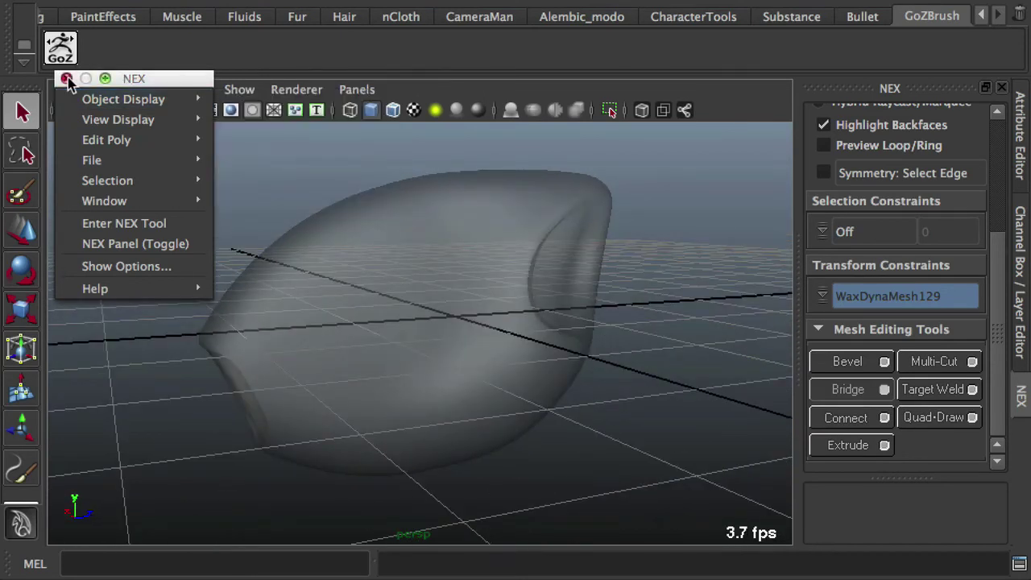
Step: Close the floating NEX menu and hide the viewport grid
{"action": "left_click", "coordinate": [66, 78]}
{"action": "left_click", "coordinate": [187, 110]}
{"action": "right_click_drag", "start_coordinate": [325, 207], "coordinate": [279, 206], "text": "alt"}
{"action": "left_click_drag", "start_coordinate": [280, 209], "coordinate": [473, 316], "text": "alt"}
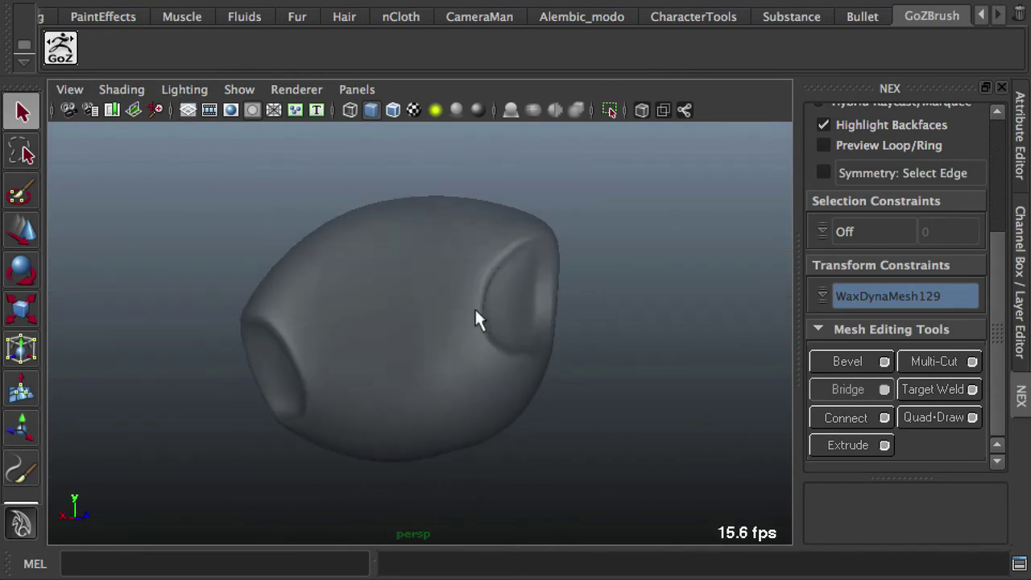
Step: Activate Quad Draw and place six points along the inner-side rim of the front socket
{"action": "left_click", "coordinate": [940, 418]}
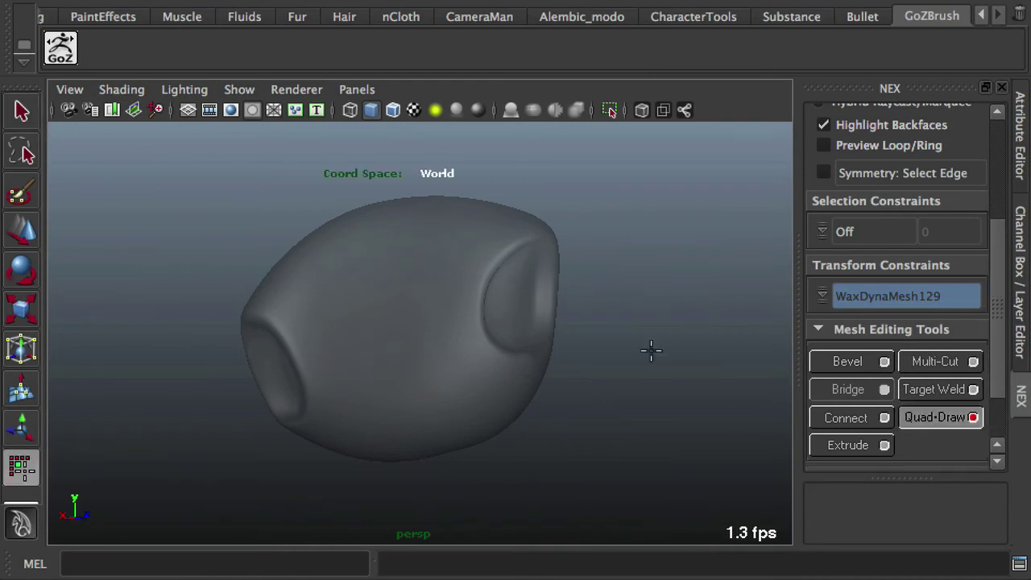
{"action": "left_click_drag", "start_coordinate": [427, 274], "coordinate": [548, 306], "text": "alt"}
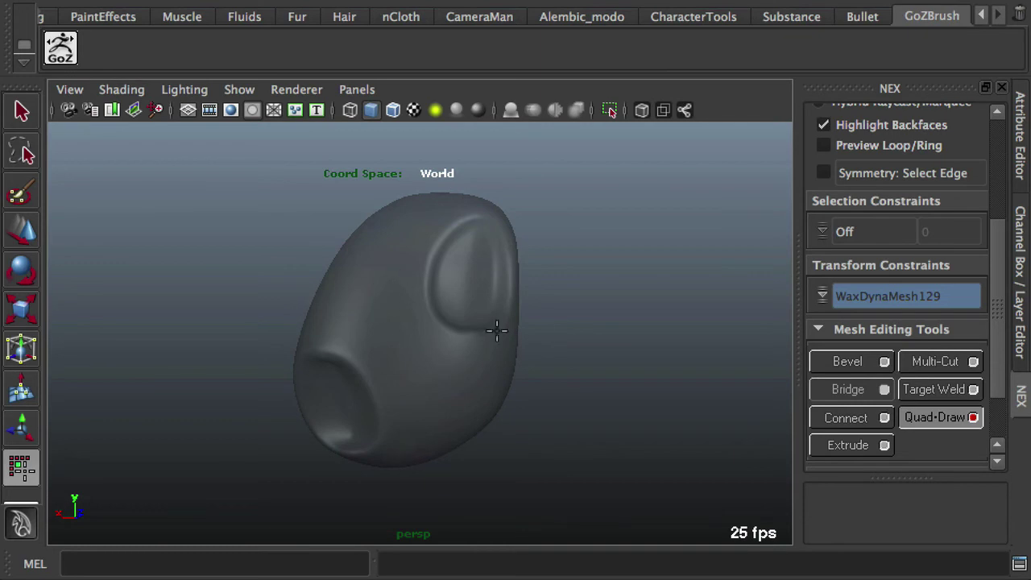
{"action": "mouse_move", "coordinate": [474, 363]}
{"action": "left_mouse_down", "text": "alt"}
{"action": "mouse_move", "coordinate": [518, 355]}
{"action": "mouse_move", "coordinate": [488, 370]}
{"action": "left_mouse_up", "text": "alt"}
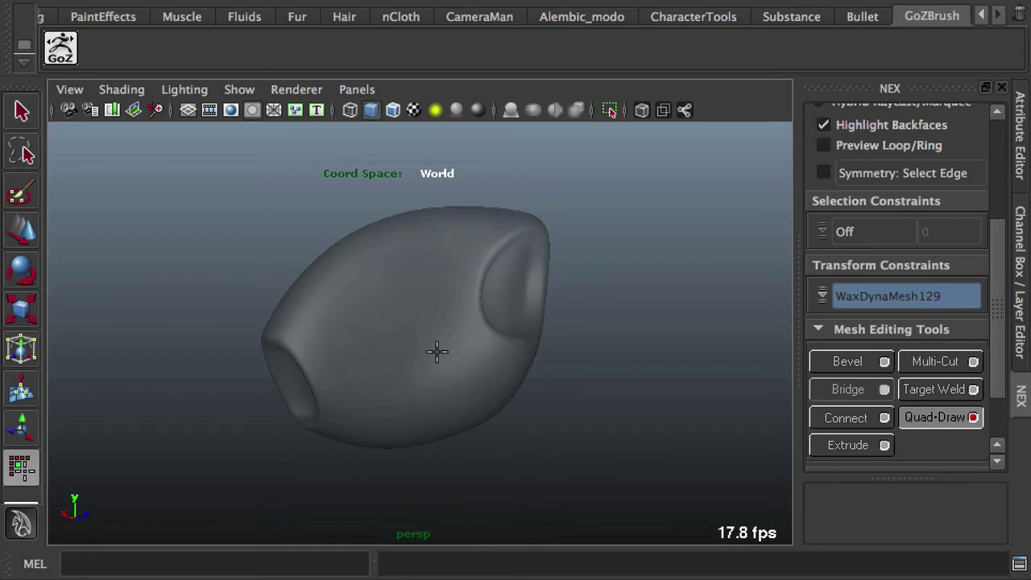
{"action": "right_click_drag", "start_coordinate": [381, 325], "coordinate": [478, 345], "text": "alt"}
{"action": "left_click_drag", "start_coordinate": [479, 345], "coordinate": [371, 338], "text": "alt"}
{"action": "right_click_drag", "start_coordinate": [371, 338], "coordinate": [438, 349], "text": "alt"}
{"action": "mouse_move", "coordinate": [434, 348]}
{"action": "left_mouse_down", "text": "alt"}
{"action": "mouse_move", "coordinate": [469, 306]}
{"action": "mouse_move", "coordinate": [374, 321]}
{"action": "mouse_move", "coordinate": [357, 288]}
{"action": "mouse_move", "coordinate": [376, 301]}
{"action": "left_mouse_up", "text": "alt"}
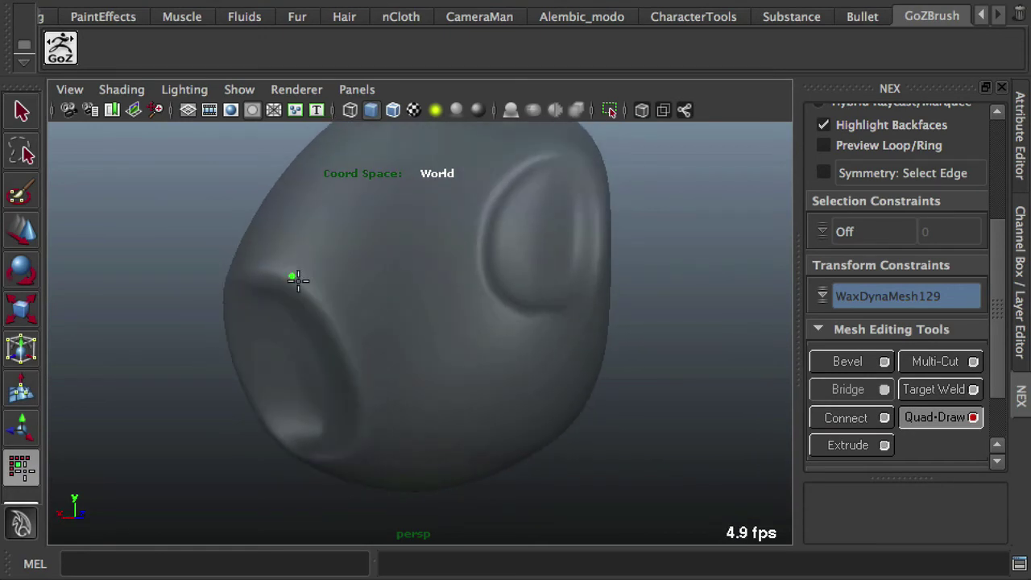
{"action": "left_click", "coordinate": [321, 302]}
{"action": "mouse_move", "coordinate": [380, 420]}
{"action": "left_mouse_down", "text": "alt"}
{"action": "mouse_move", "coordinate": [405, 405]}
{"action": "mouse_move", "coordinate": [357, 403]}
{"action": "mouse_move", "coordinate": [320, 371]}
{"action": "left_mouse_up", "text": "alt"}
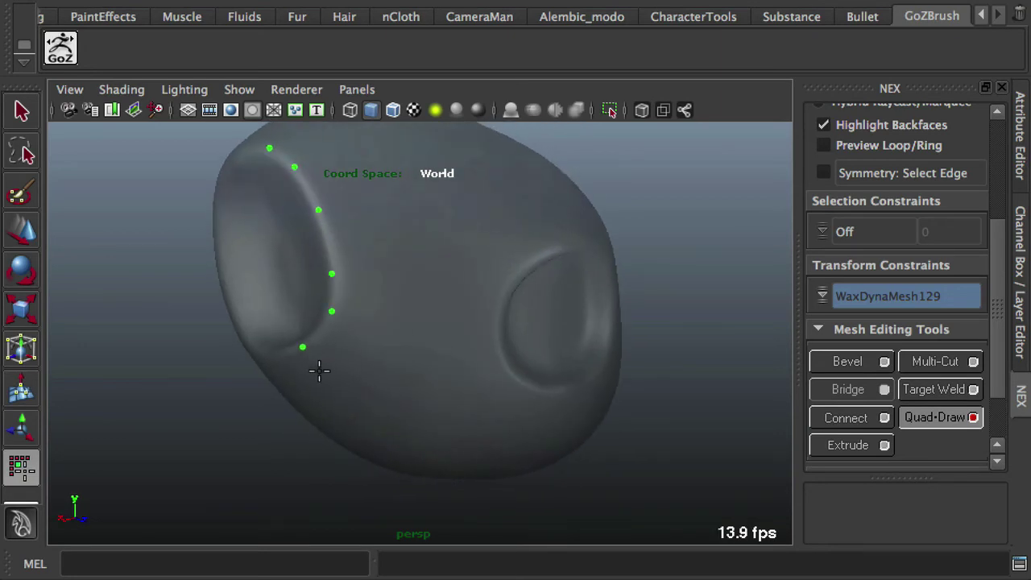
Step: Place a second row of six points on the shell surface, outside the row along the socket rim
{"action": "left_click", "coordinate": [379, 339]}
{"action": "mouse_move", "coordinate": [384, 266]}
{"action": "left_mouse_down", "text": "alt"}
{"action": "mouse_move", "coordinate": [382, 249]}
{"action": "mouse_move", "coordinate": [371, 286]}
{"action": "mouse_move", "coordinate": [367, 273]}
{"action": "left_mouse_up", "text": "alt"}
{"action": "left_click", "coordinate": [343, 357]}
{"action": "left_click", "coordinate": [311, 299]}
{"action": "left_click", "coordinate": [269, 267]}
Step: Fill the gaps between the two rows of points with quads along the inner side of the front socket rim
{"action": "mouse_move", "coordinate": [296, 308]}
{"action": "left_mouse_down", "text": "alt"}
{"action": "mouse_move", "coordinate": [403, 336]}
{"action": "mouse_move", "coordinate": [507, 281]}
{"action": "mouse_move", "coordinate": [381, 333]}
{"action": "mouse_move", "coordinate": [389, 320]}
{"action": "left_mouse_up", "text": "alt"}
{"action": "left_click", "coordinate": [272, 233], "text": "shift"}
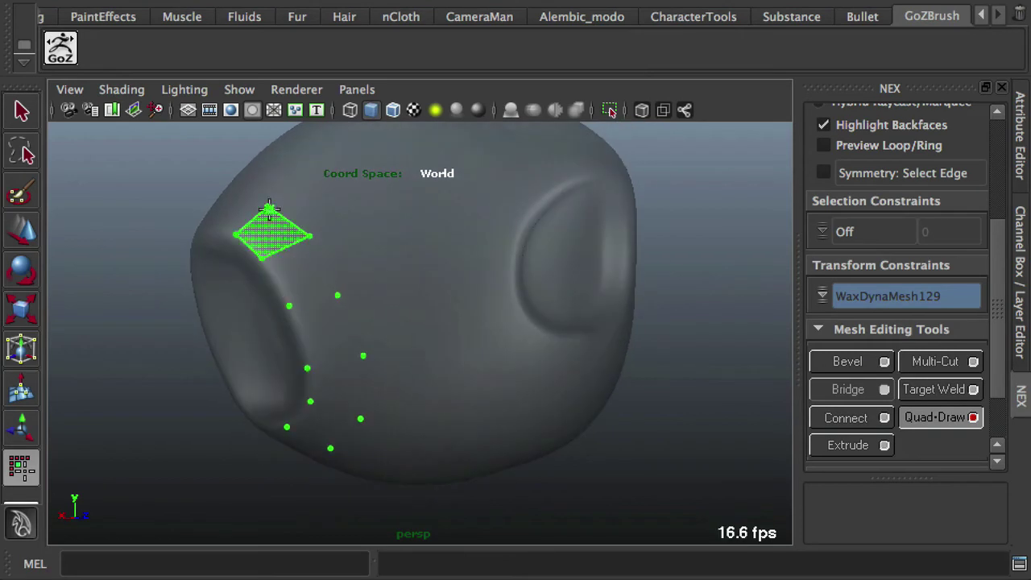
{"action": "left_click", "coordinate": [307, 284], "text": "shift"}
{"action": "left_click", "coordinate": [325, 332], "text": "shift"}
{"action": "left_click", "coordinate": [347, 389], "text": "shift"}
{"action": "left_click", "coordinate": [327, 417], "text": "shift"}
Step: Extend the quad strip by one quad past each end, around the upper and lower parts of the socket rim
{"action": "mouse_move", "coordinate": [421, 384]}
{"action": "left_mouse_down", "text": "alt"}
{"action": "mouse_move", "coordinate": [316, 360]}
{"action": "mouse_move", "coordinate": [484, 354]}
{"action": "mouse_move", "coordinate": [426, 389]}
{"action": "mouse_move", "coordinate": [394, 317]}
{"action": "mouse_move", "coordinate": [539, 352]}
{"action": "mouse_move", "coordinate": [371, 339]}
{"action": "left_mouse_up", "text": "alt"}
{"action": "left_click", "coordinate": [385, 348]}
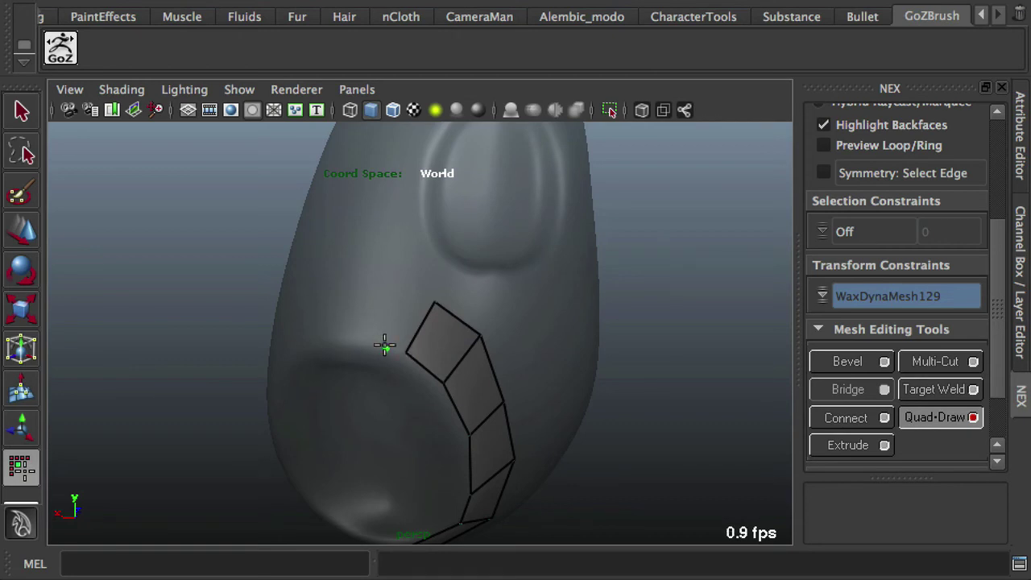
{"action": "left_click", "coordinate": [340, 337]}
{"action": "left_click", "coordinate": [375, 318], "text": "shift"}
{"action": "mouse_move", "coordinate": [478, 336]}
{"action": "left_mouse_down", "text": "alt"}
{"action": "mouse_move", "coordinate": [437, 295]}
{"action": "mouse_move", "coordinate": [461, 280]}
{"action": "mouse_move", "coordinate": [488, 301]}
{"action": "left_mouse_up", "text": "alt"}
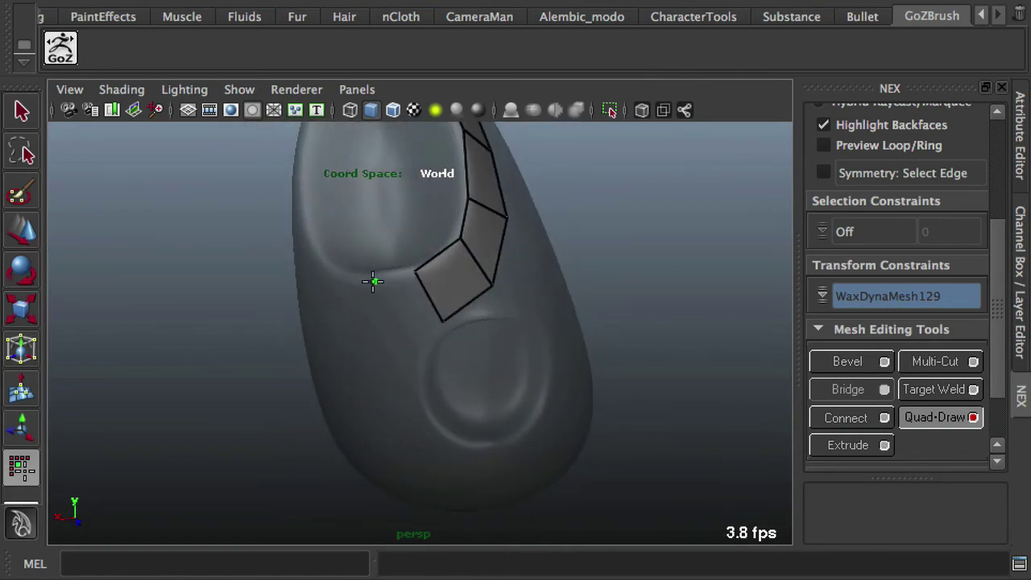
{"action": "left_click", "coordinate": [391, 323], "text": "shift"}
{"action": "mouse_move", "coordinate": [408, 297]}
{"action": "left_mouse_down", "text": "alt"}
{"action": "mouse_move", "coordinate": [460, 295]}
{"action": "mouse_move", "coordinate": [363, 307]}
{"action": "mouse_move", "coordinate": [407, 295]}
{"action": "left_mouse_up", "text": "alt"}
{"action": "scroll", "coordinate": [407, 297], "scroll_direction": "down", "scroll_amount": 2}
{"action": "right_click_drag", "start_coordinate": [366, 274], "coordinate": [374, 214]}
{"action": "left_click_drag", "start_coordinate": [409, 285], "coordinate": [391, 290], "text": "alt"}
{"action": "key", "text": "ctrl+z"}
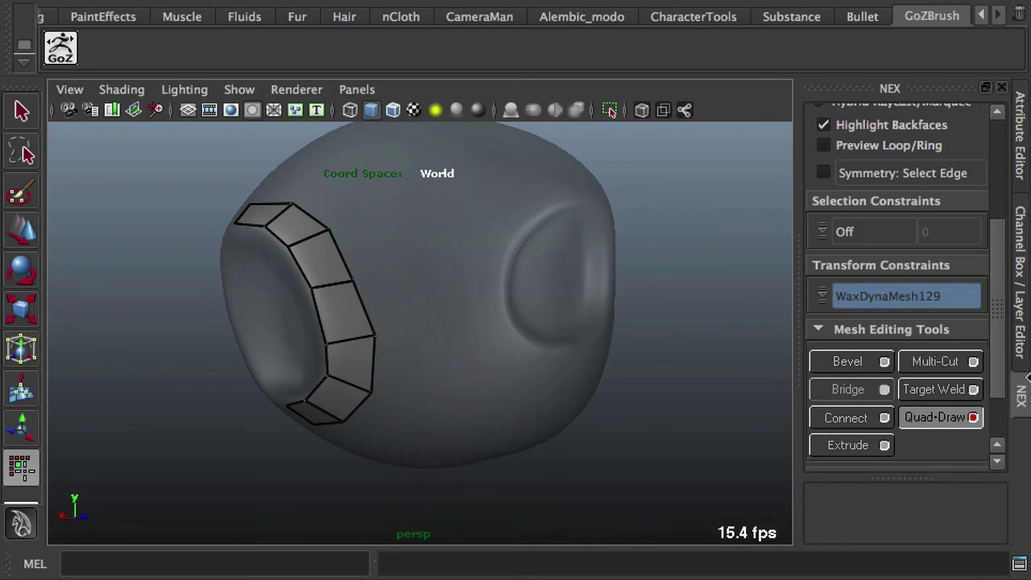
Step: Set layer1 to Reference display mode to make the shell unselectable, and return to the NEX mesh editing tools
{"action": "left_click", "coordinate": [1019, 240]}
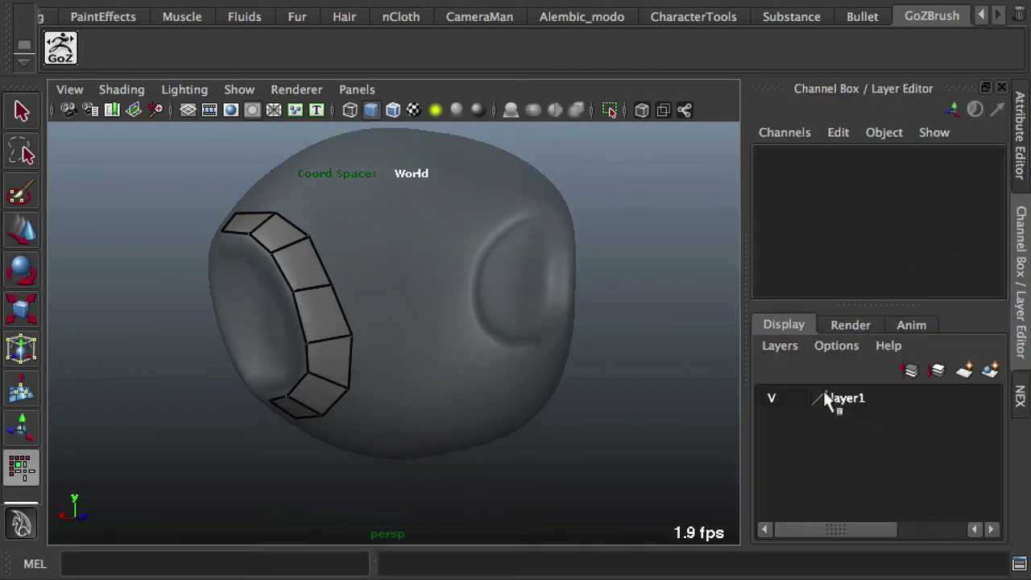
{"action": "left_click", "coordinate": [797, 400]}
{"action": "left_click", "coordinate": [796, 400]}
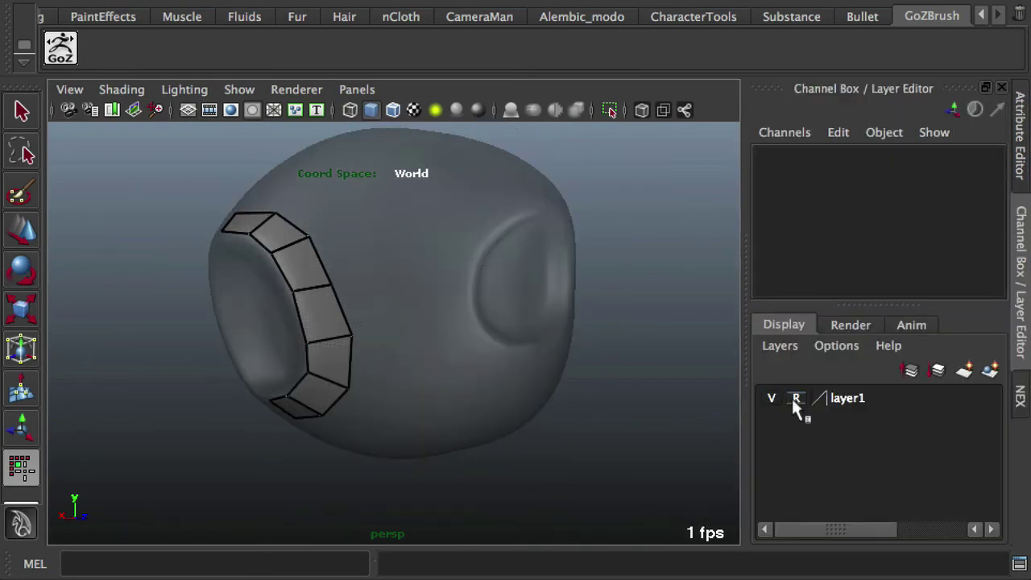
{"action": "left_click_drag", "start_coordinate": [472, 309], "coordinate": [570, 304], "text": "alt"}
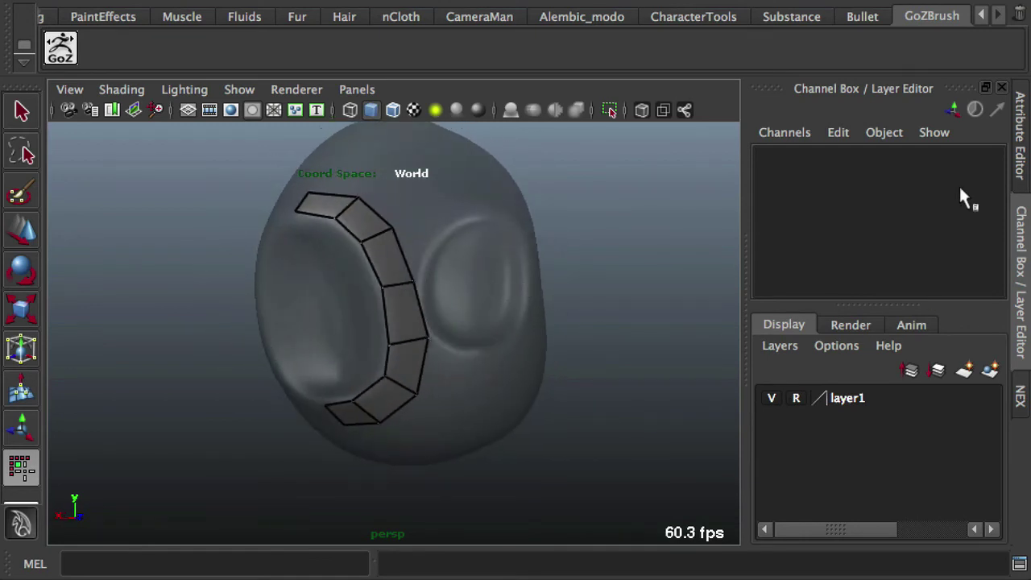
{"action": "left_click", "coordinate": [1020, 396]}
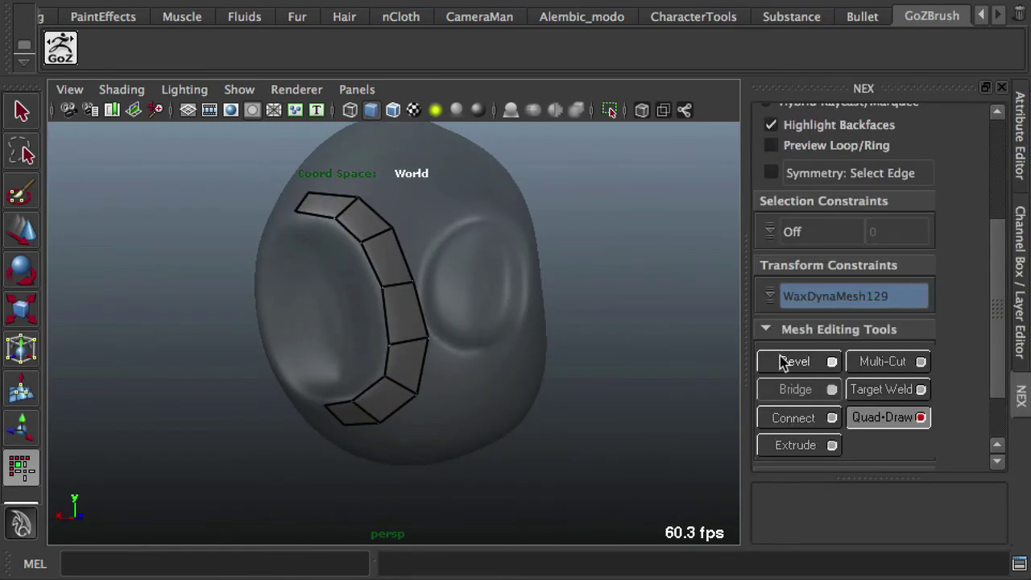
{"action": "left_click_drag", "start_coordinate": [741, 290], "coordinate": [379, 295]}
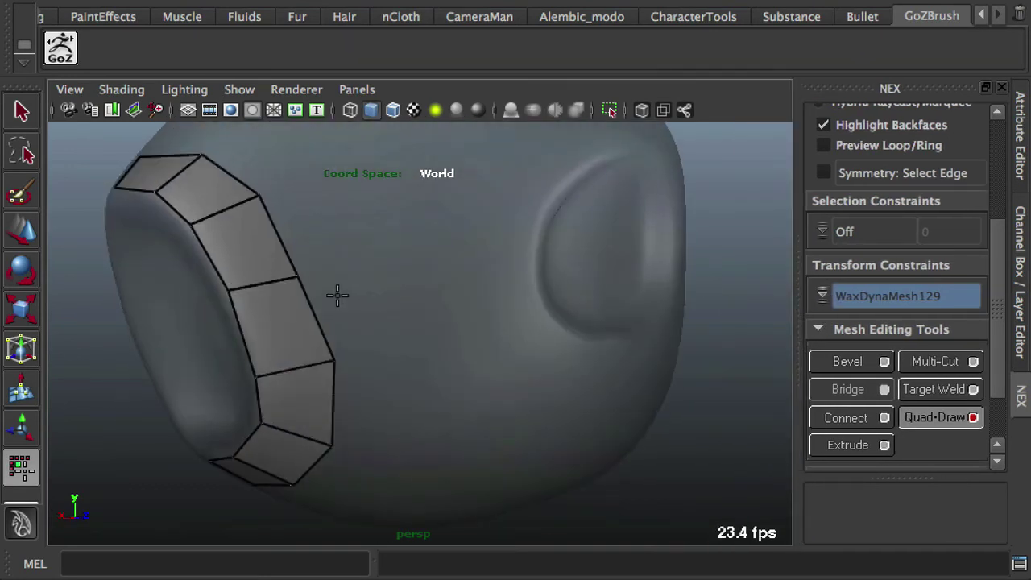
Step: Leave Quad Draw and select the quad strip's outer border edges with the Move tool
{"action": "key", "text": "q"}
{"action": "right_click_drag", "start_coordinate": [313, 308], "coordinate": [322, 222]}
{"action": "left_click_drag", "start_coordinate": [327, 285], "coordinate": [399, 297], "text": "alt"}
{"action": "double_click", "coordinate": [138, 169]}
{"action": "key", "text": "w"}
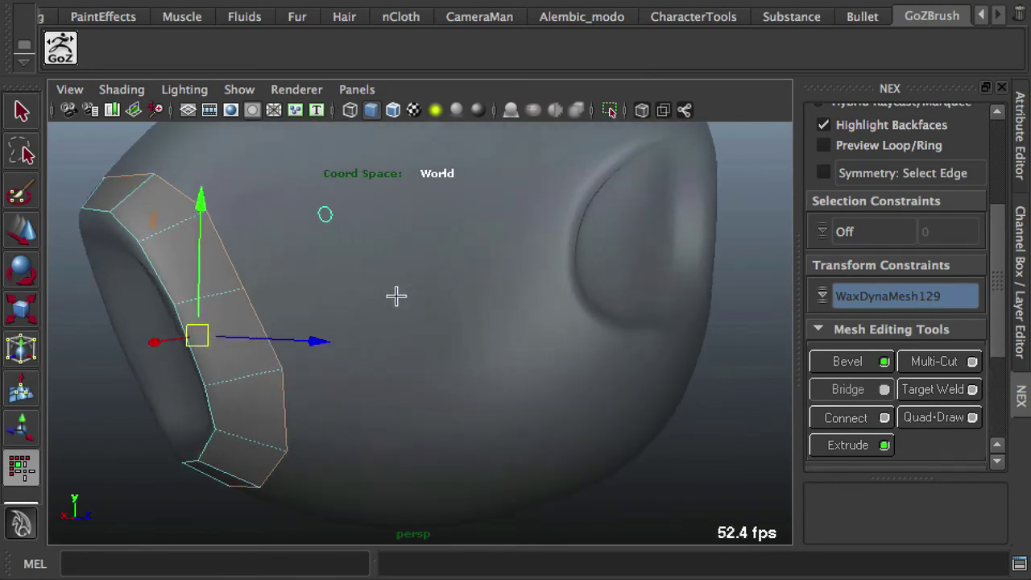
Step: Align the manipulator to a custom orientation and extrude the selected border edges across the shell, away from the front socket
{"action": "key", "text": "e"}
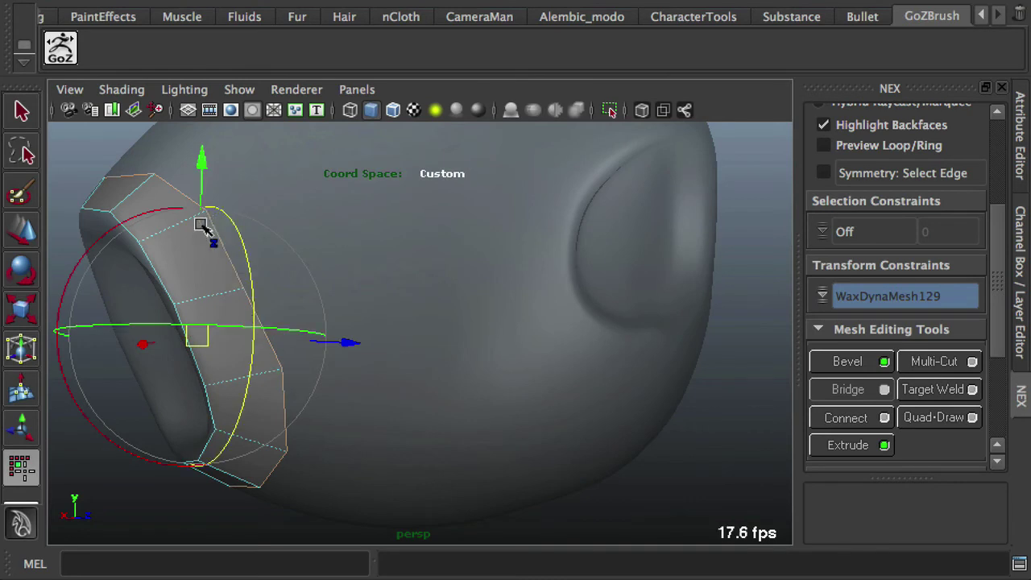
{"action": "middle_click", "coordinate": [216, 237]}
{"action": "key", "text": "w"}
{"action": "left_click_drag", "start_coordinate": [334, 295], "coordinate": [299, 311], "text": "alt"}
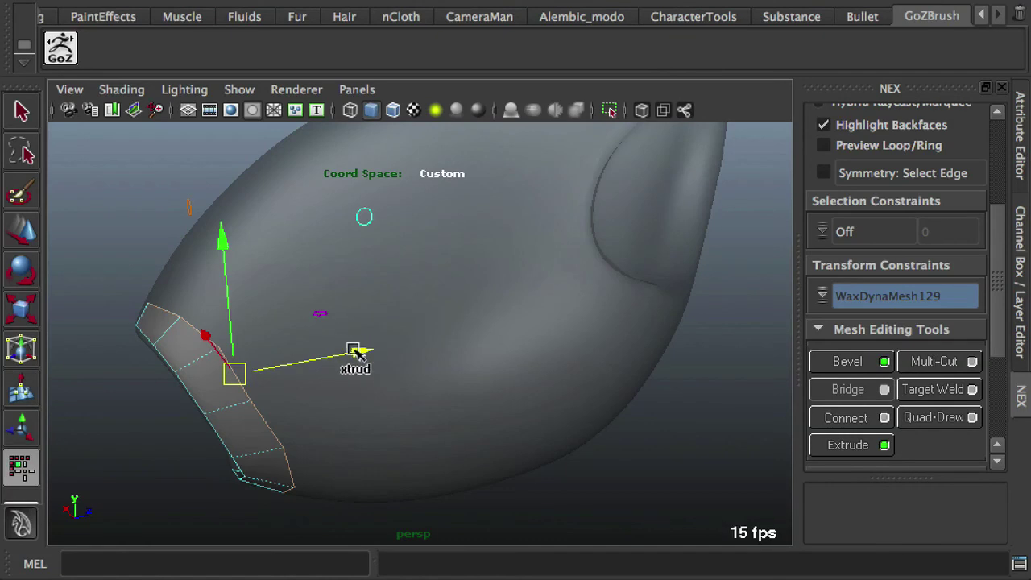
{"action": "left_click_drag", "start_coordinate": [348, 346], "coordinate": [408, 322]}
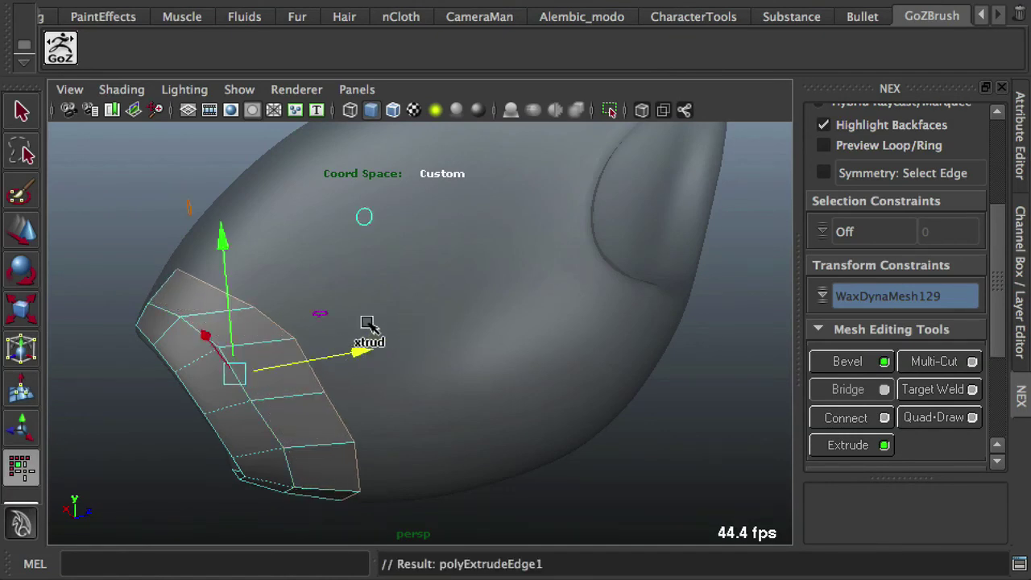
Step: Slide the extruded border edges over the shell surface to adjust the shape of the new row of faces
{"action": "left_click_drag", "start_coordinate": [329, 322], "coordinate": [319, 294], "text": "alt"}
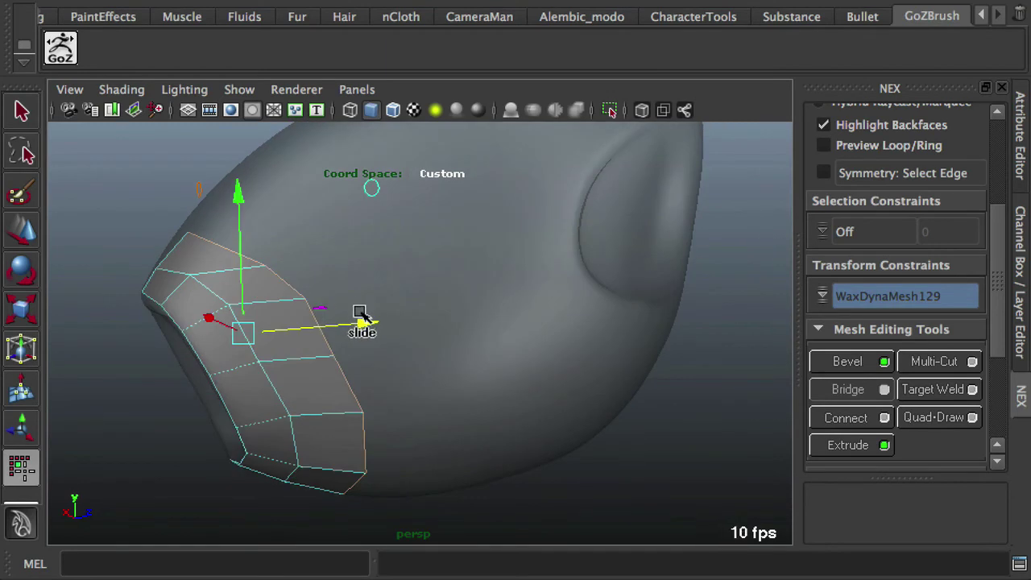
{"action": "left_click_drag", "start_coordinate": [386, 301], "coordinate": [337, 359], "text": "alt"}
{"action": "left_click_drag", "start_coordinate": [258, 214], "coordinate": [235, 187]}
{"action": "left_click_drag", "start_coordinate": [290, 240], "coordinate": [276, 285], "text": "alt"}
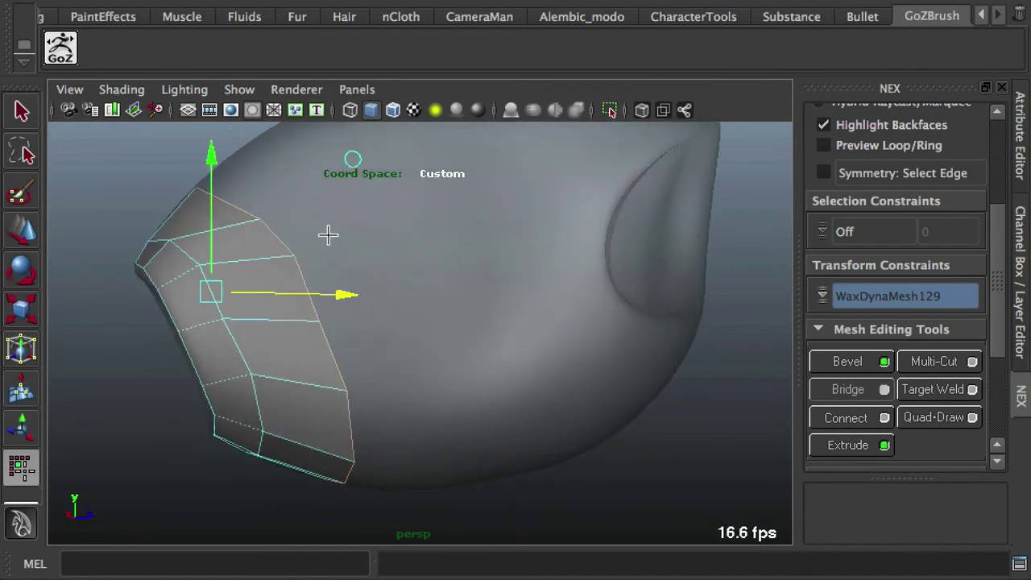
{"action": "left_click_drag", "start_coordinate": [323, 237], "coordinate": [276, 247], "text": "alt"}
{"action": "left_click_drag", "start_coordinate": [224, 216], "coordinate": [394, 348]}
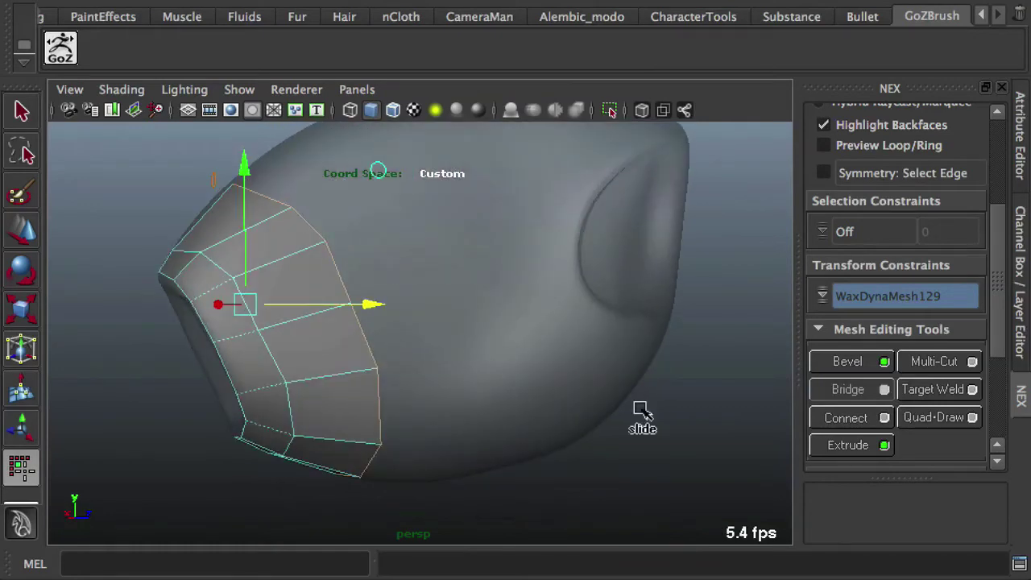
Step: Reactivate Quad Draw, accepting the history deletion on polySurface1, and insert an edge loop through the middle of the extruded row
{"action": "left_click", "coordinate": [922, 418]}
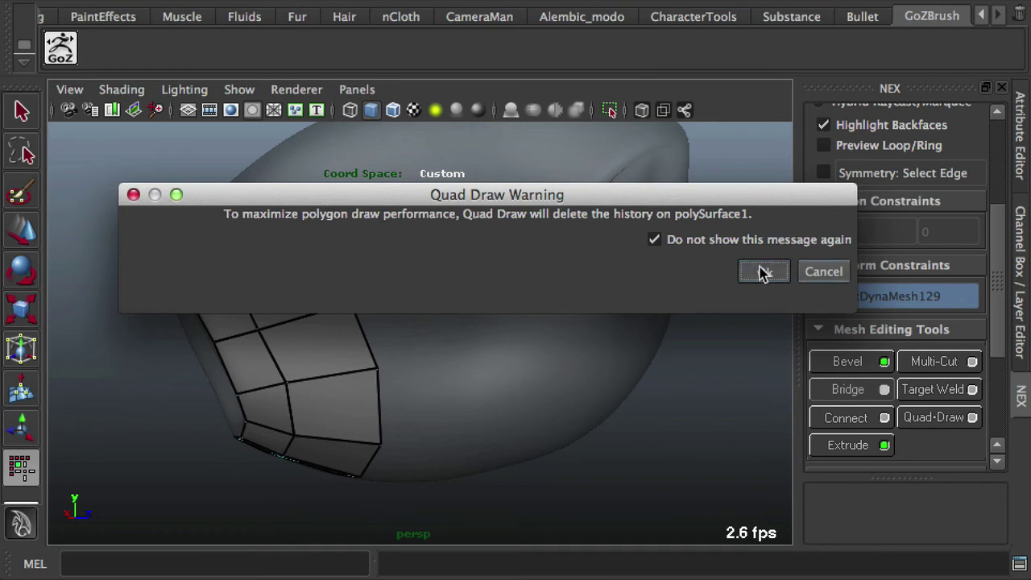
{"action": "left_click", "coordinate": [762, 272]}
{"action": "mouse_move", "coordinate": [525, 290]}
{"action": "left_mouse_down", "text": "alt"}
{"action": "mouse_move", "coordinate": [532, 252]}
{"action": "mouse_move", "coordinate": [542, 307]}
{"action": "left_mouse_up", "text": "alt"}
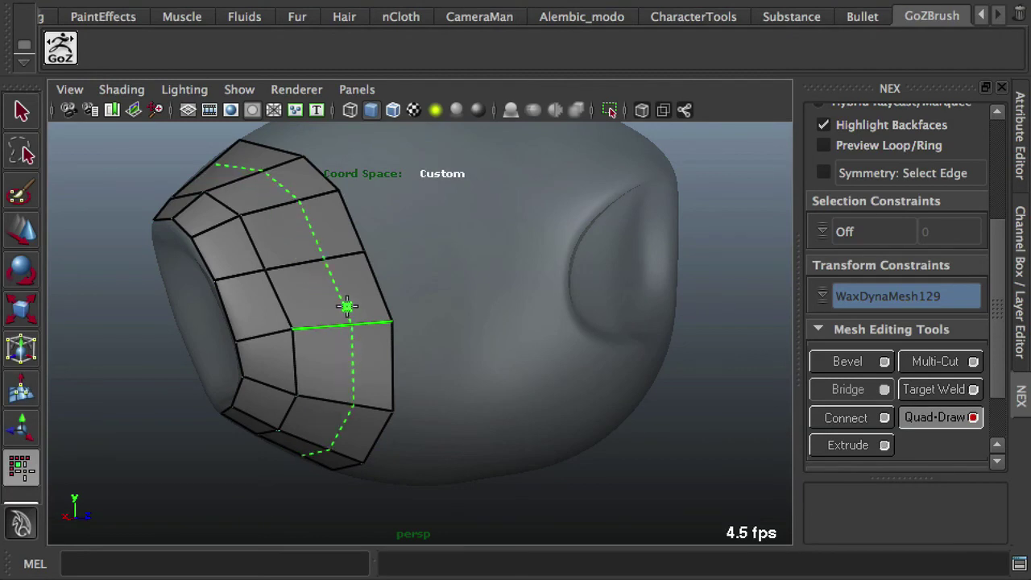
{"action": "left_click_drag", "start_coordinate": [349, 312], "coordinate": [344, 269], "text": "alt"}
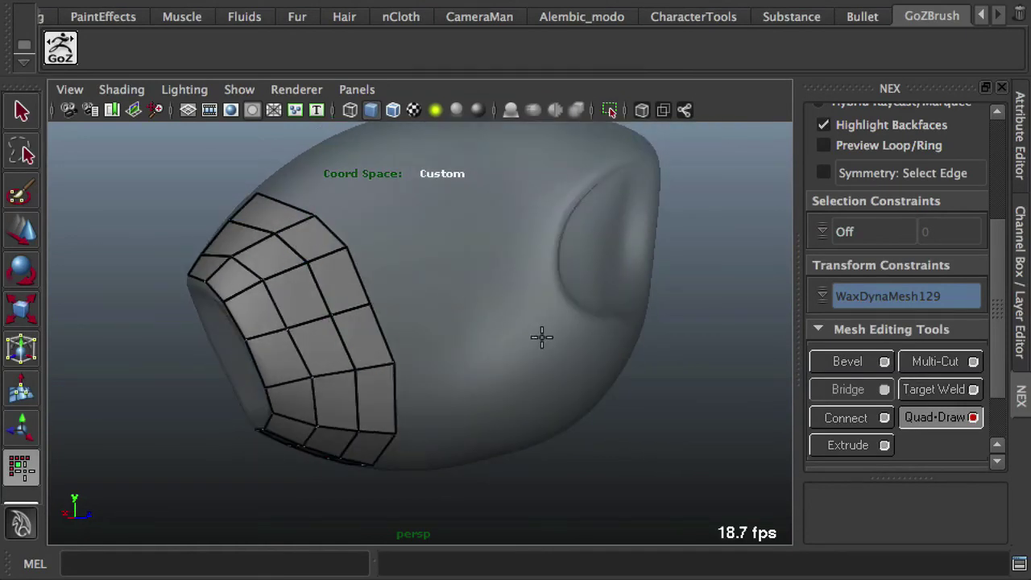
{"action": "mouse_move", "coordinate": [395, 342]}
{"action": "left_mouse_down", "text": "alt"}
{"action": "mouse_move", "coordinate": [295, 290]}
{"action": "mouse_move", "coordinate": [375, 299]}
{"action": "mouse_move", "coordinate": [473, 282]}
{"action": "mouse_move", "coordinate": [362, 292]}
{"action": "mouse_move", "coordinate": [371, 349]}
{"action": "mouse_move", "coordinate": [390, 354]}
{"action": "left_mouse_up", "text": "alt"}
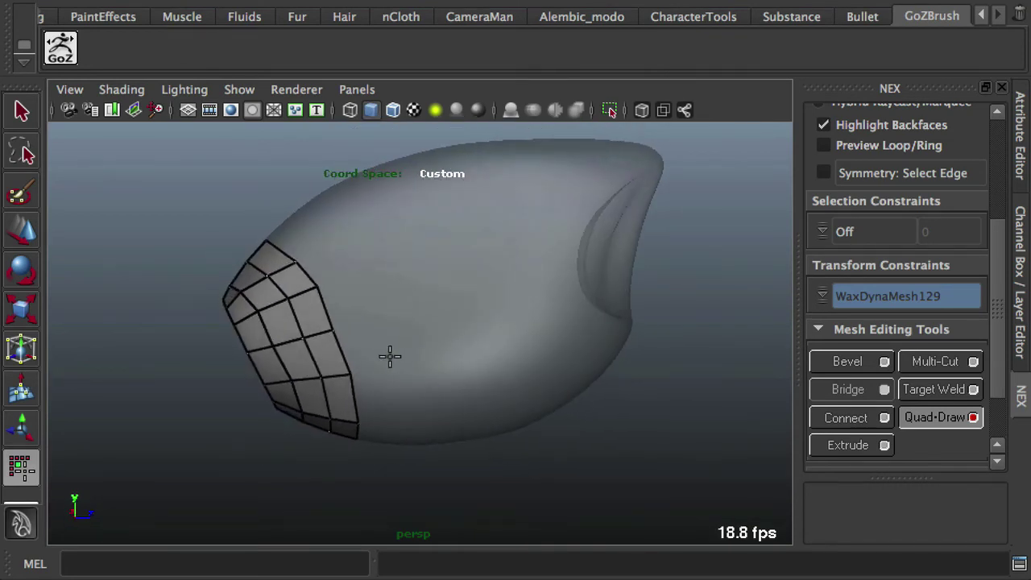
{"action": "left_click_drag", "start_coordinate": [464, 348], "coordinate": [502, 369], "text": "alt"}
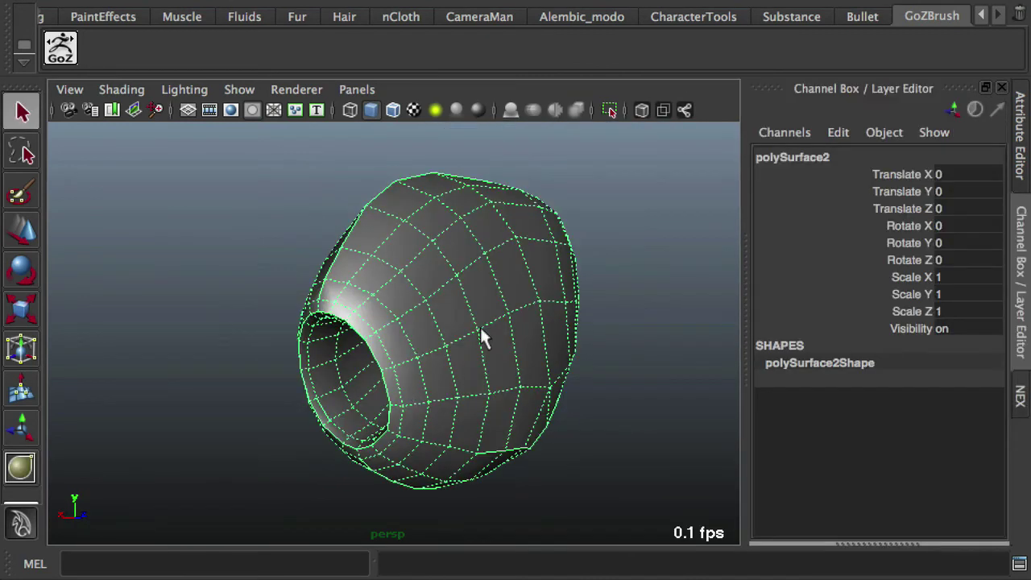
Step: Inspect the finished retopologized shell, select it and send it to ZBrush with GoZ
{"action": "left_click_drag", "start_coordinate": [483, 335], "coordinate": [411, 376], "text": "alt"}
{"action": "left_click_drag", "start_coordinate": [364, 403], "coordinate": [464, 329], "text": "alt"}
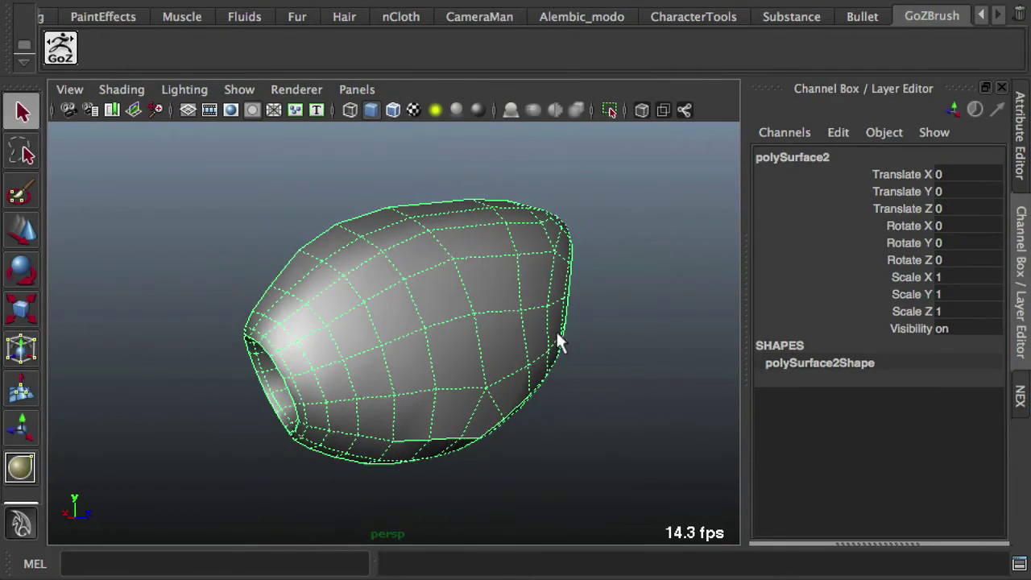
{"action": "left_click", "coordinate": [225, 290]}
{"action": "left_click", "coordinate": [385, 313]}
{"action": "left_click_drag", "start_coordinate": [384, 313], "coordinate": [380, 241], "text": "alt"}
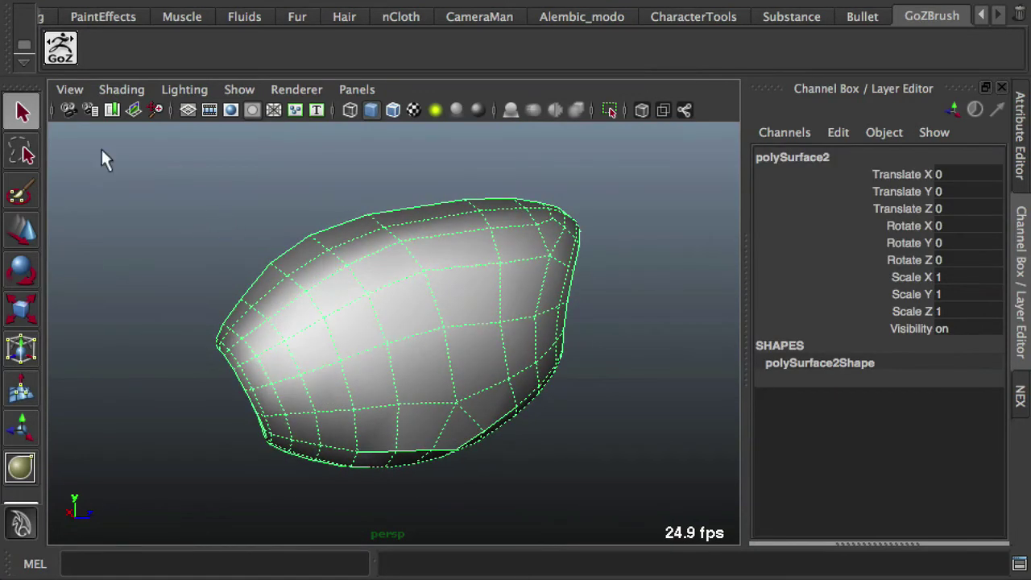
{"action": "left_click", "coordinate": [60, 48]}
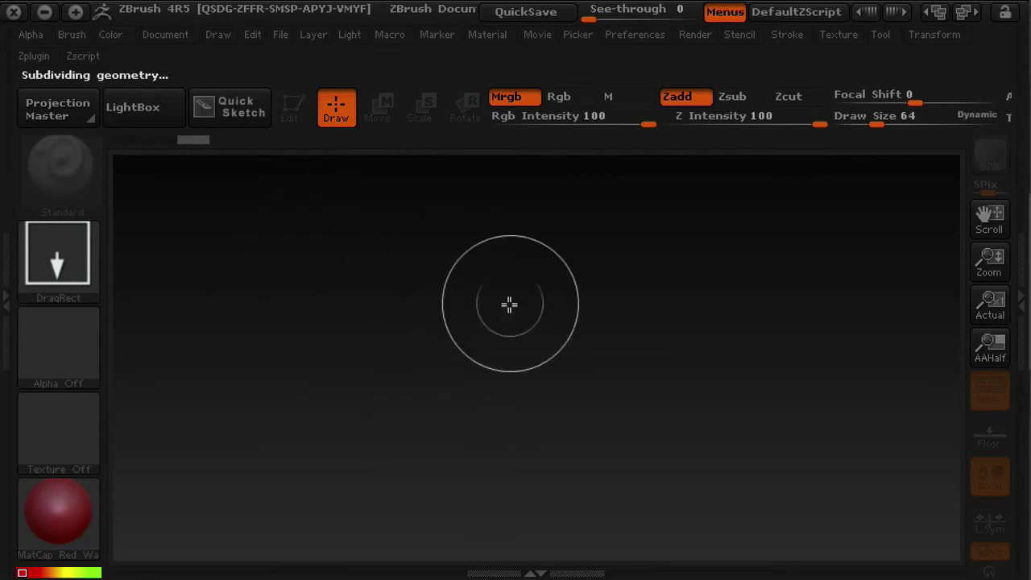
Step: In ZBrush, choose the imported polySurface2 tool, draw it on the canvas and turn on Edit mode
{"action": "left_click", "coordinate": [1020, 260]}
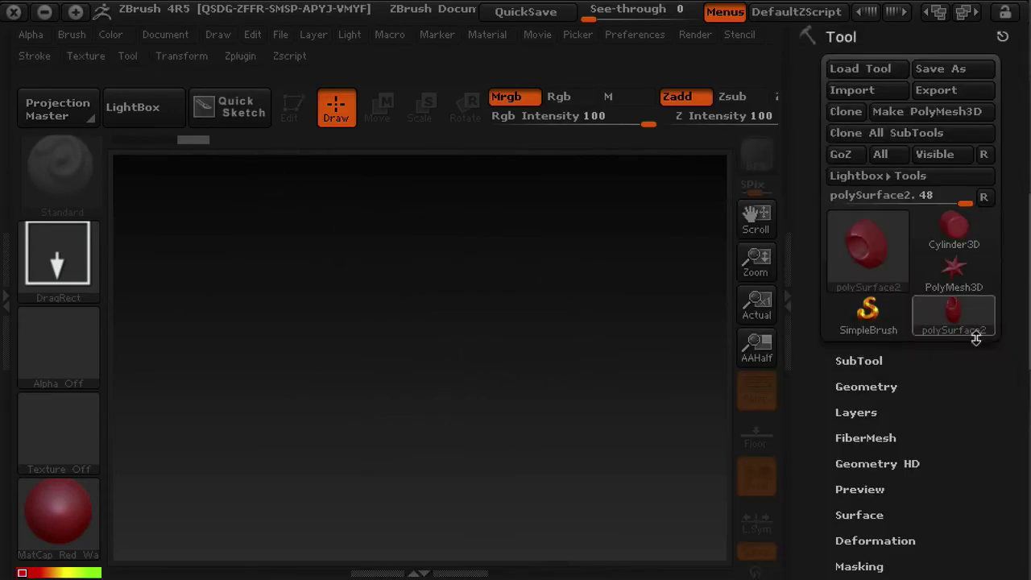
{"action": "left_click", "coordinate": [843, 246]}
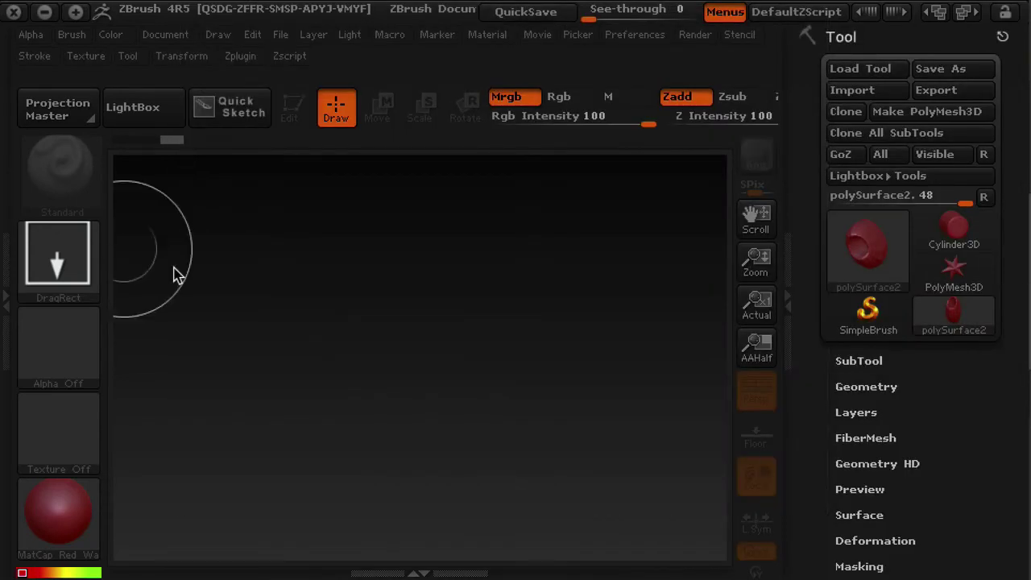
{"action": "left_click_drag", "start_coordinate": [385, 354], "coordinate": [386, 536]}
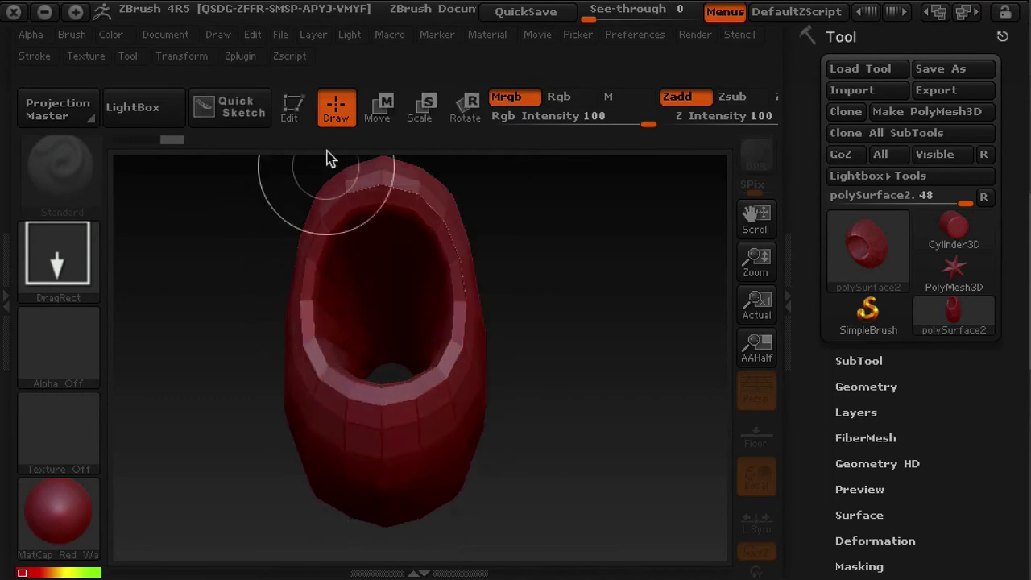
{"action": "left_click", "coordinate": [288, 113]}
{"action": "left_click_drag", "start_coordinate": [394, 303], "coordinate": [457, 379]}
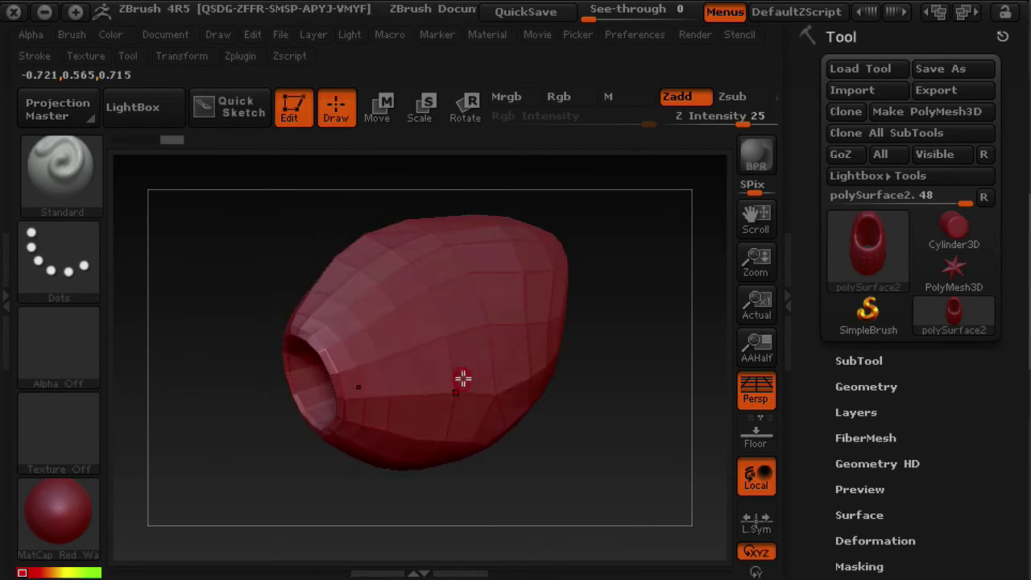
{"action": "left_click_drag", "start_coordinate": [456, 330], "coordinate": [454, 392]}
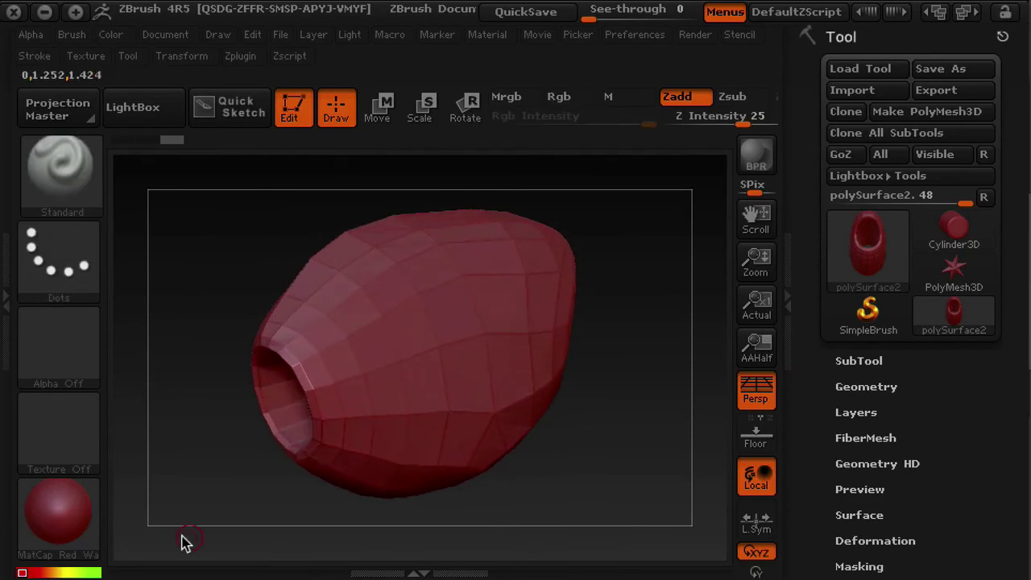
Step: Change the mesh's material to BasicMaterial2 and check its polygon wireframe
{"action": "left_click", "coordinate": [65, 509]}
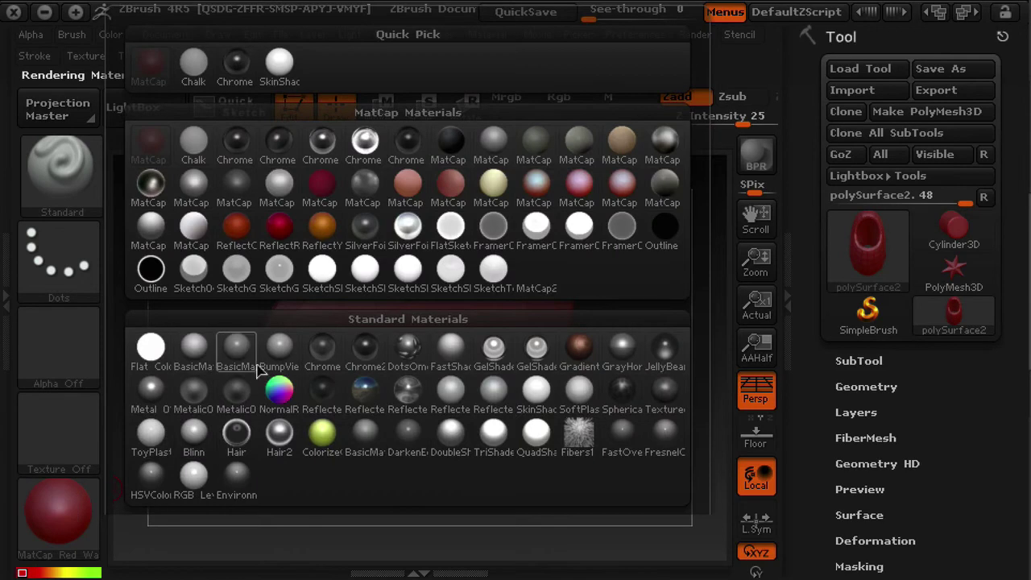
{"action": "left_click", "coordinate": [235, 348]}
{"action": "key", "text": "space"}
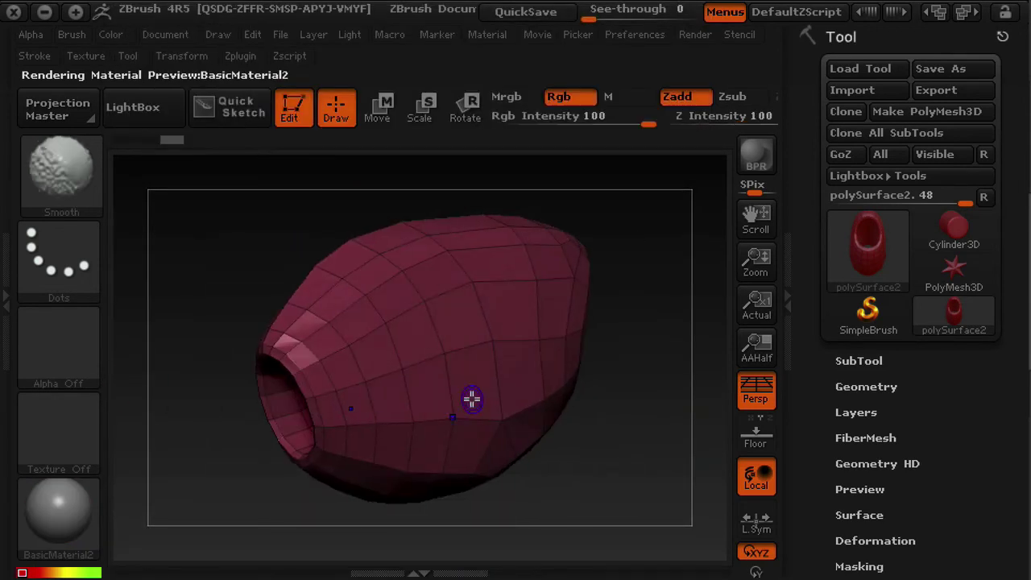
{"action": "mouse_move", "coordinate": [475, 388]}
{"action": "right_mouse_down"}
{"action": "mouse_move", "coordinate": [451, 396]}
{"action": "mouse_move", "coordinate": [484, 395]}
{"action": "right_mouse_up"}
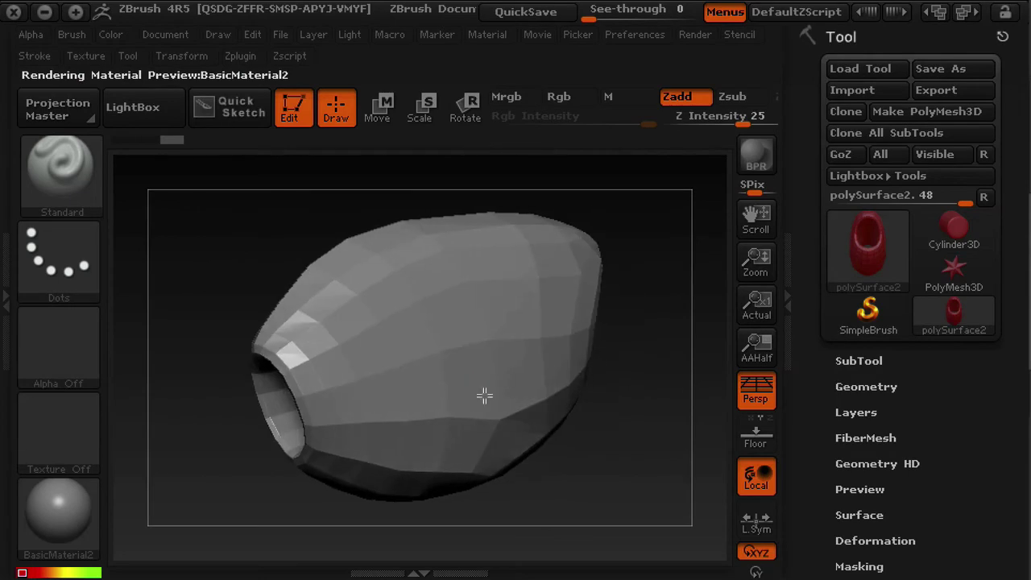
Step: Hide the Tool palette, try to subdivide the mesh, and bring the Tool palette back
{"action": "left_click", "coordinate": [783, 277]}
{"action": "mouse_move", "coordinate": [594, 371]}
{"action": "left_mouse_down"}
{"action": "mouse_move", "coordinate": [571, 370]}
{"action": "mouse_move", "coordinate": [603, 370]}
{"action": "left_mouse_up"}
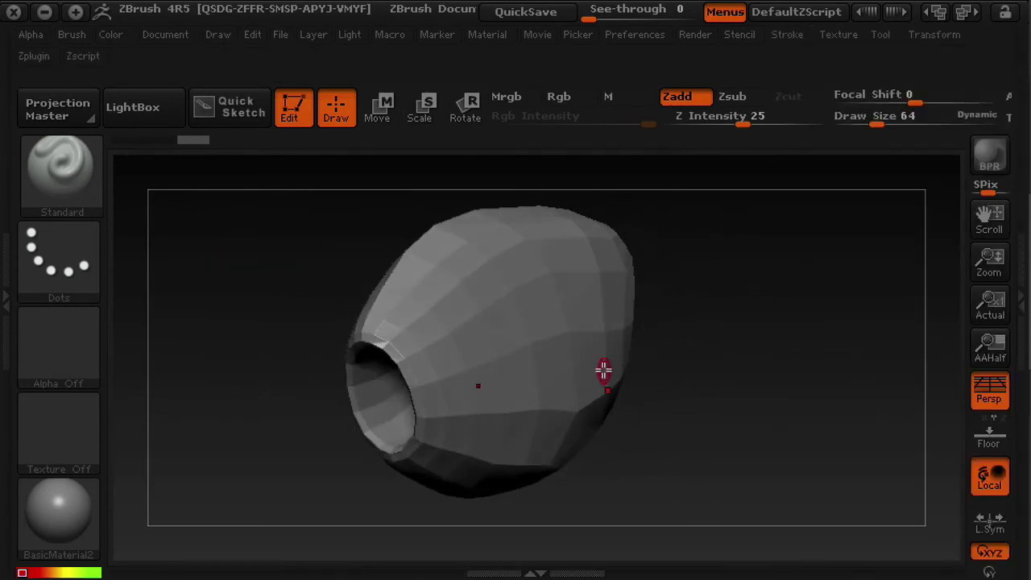
{"action": "key", "text": "ctrl+d"}
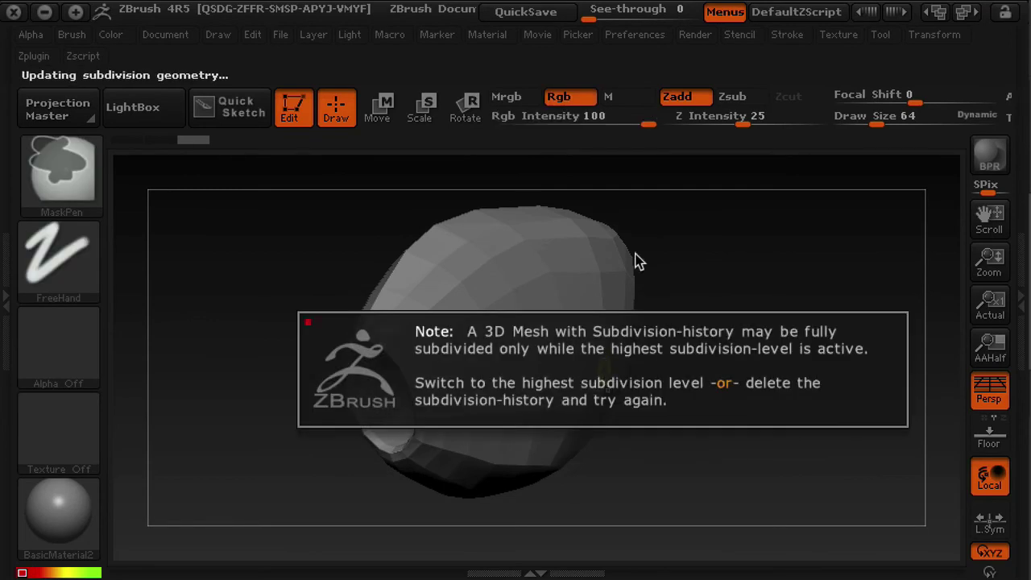
{"action": "left_click", "coordinate": [933, 320]}
{"action": "left_click", "coordinate": [1015, 287]}
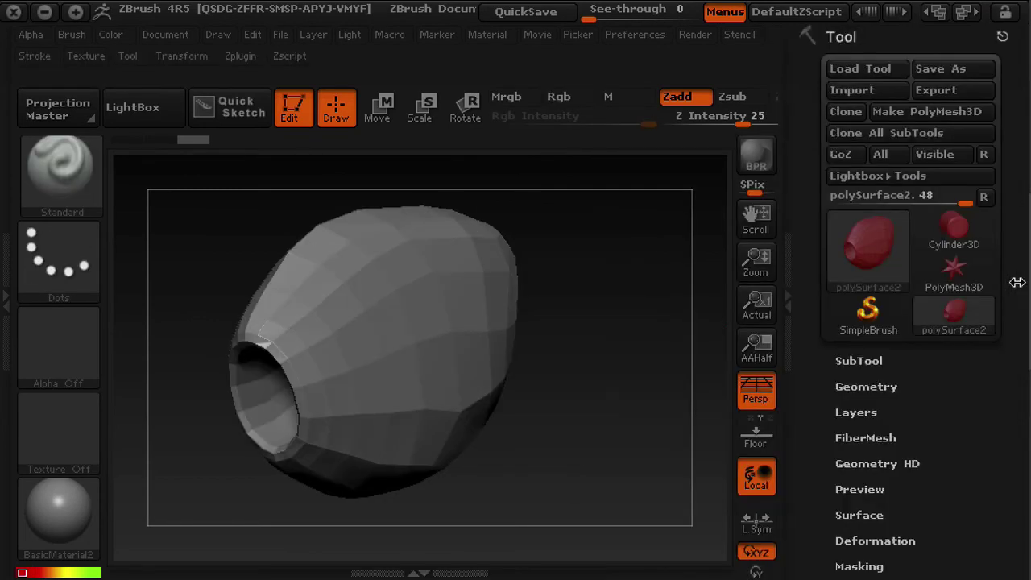
Step: Delete the mesh's higher subdivision levels and divide it again up to subdivision level 3
{"action": "left_click", "coordinate": [844, 387]}
{"action": "left_click", "coordinate": [867, 310]}
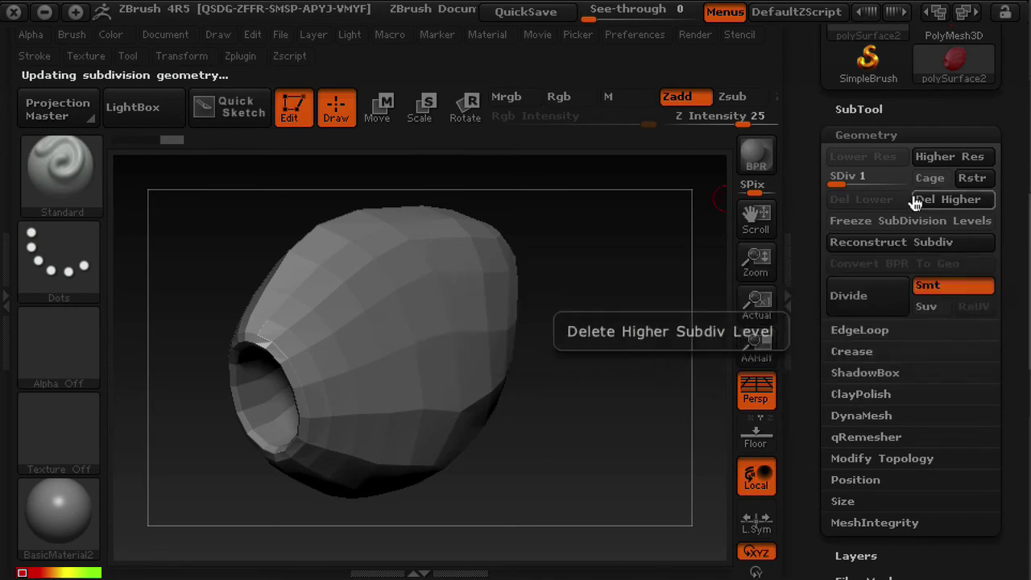
{"action": "left_click", "coordinate": [949, 199]}
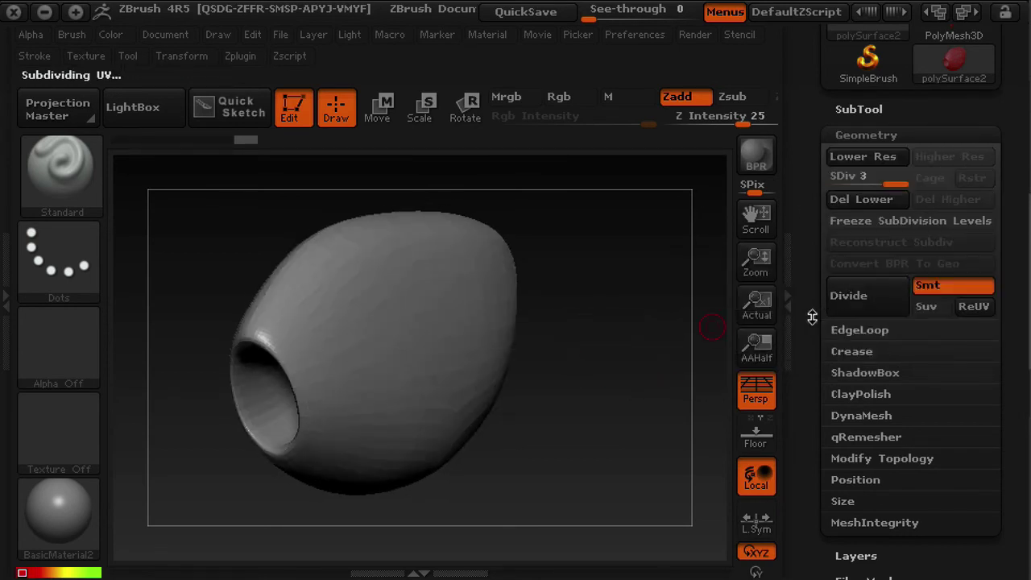
Step: Hide the Tool palette, try a Standard brush stroke at draw size 385 on the shell's side, and undo it
{"action": "left_click", "coordinate": [783, 298]}
{"action": "left_click_drag", "start_coordinate": [661, 415], "coordinate": [637, 399]}
{"action": "key", "text": "s"}
{"action": "left_click_drag", "start_coordinate": [490, 311], "coordinate": [555, 327]}
{"action": "right_click_drag", "start_coordinate": [505, 391], "coordinate": [522, 386]}
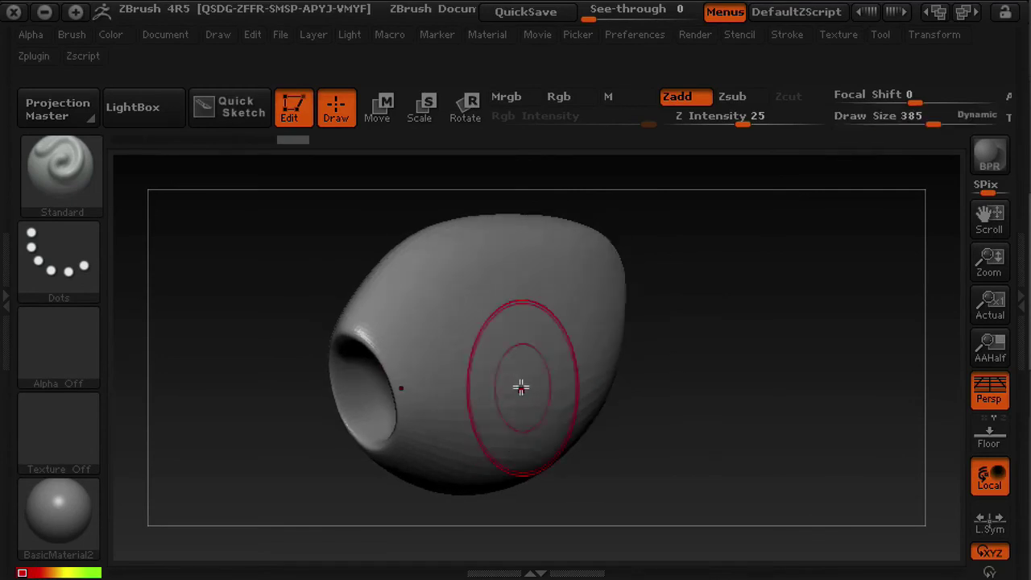
{"action": "left_click_drag", "start_coordinate": [510, 358], "coordinate": [556, 355]}
{"action": "key", "text": "ctrl+z"}
Step: Examine the subdivided shell's surface and silhouette from the side and the front
{"action": "right_click_drag", "start_coordinate": [475, 359], "coordinate": [516, 347]}
{"action": "left_click_drag", "start_coordinate": [411, 317], "coordinate": [412, 323], "text": "shift"}
{"action": "mouse_move", "coordinate": [467, 412]}
{"action": "right_mouse_down"}
{"action": "mouse_move", "coordinate": [491, 406]}
{"action": "mouse_move", "coordinate": [454, 412]}
{"action": "right_mouse_up"}
{"action": "mouse_move", "coordinate": [571, 440]}
{"action": "left_mouse_down"}
{"action": "mouse_move", "coordinate": [629, 376]}
{"action": "mouse_move", "coordinate": [605, 435]}
{"action": "mouse_move", "coordinate": [621, 394]}
{"action": "mouse_move", "coordinate": [582, 343]}
{"action": "mouse_move", "coordinate": [524, 356]}
{"action": "mouse_move", "coordinate": [534, 368]}
{"action": "left_mouse_up"}
{"action": "right_click_drag", "start_coordinate": [533, 368], "coordinate": [605, 430]}
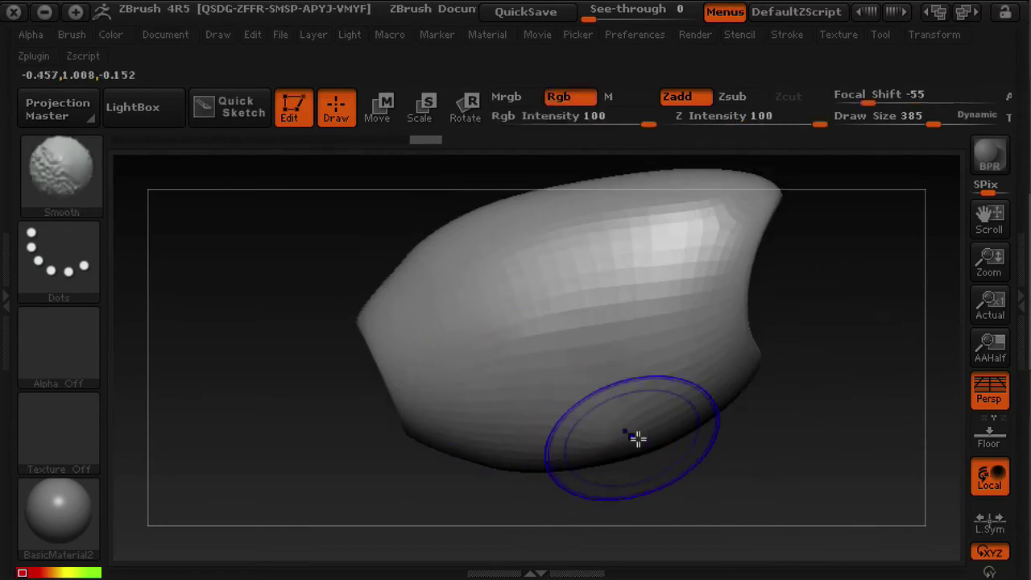
{"action": "right_click_drag", "start_coordinate": [679, 426], "coordinate": [680, 388]}
{"action": "mouse_move", "coordinate": [680, 388]}
{"action": "left_mouse_down"}
{"action": "mouse_move", "coordinate": [539, 394]}
{"action": "mouse_move", "coordinate": [720, 407]}
{"action": "mouse_move", "coordinate": [706, 371]}
{"action": "left_mouse_up"}
{"action": "key", "text": "space"}
{"action": "left_click_drag", "start_coordinate": [738, 417], "coordinate": [688, 400]}
{"action": "key", "text": "space"}
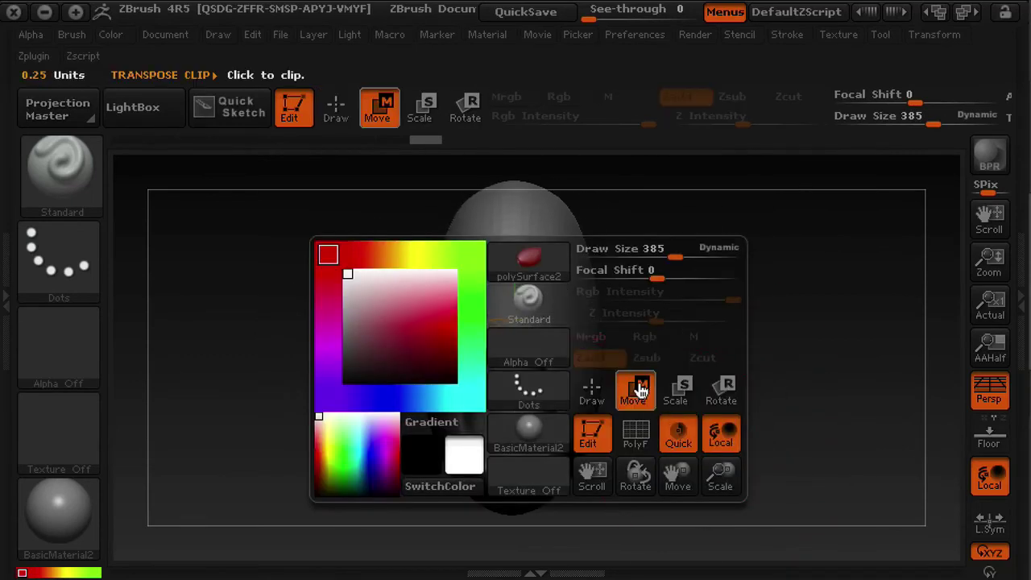
{"action": "left_click", "coordinate": [637, 387]}
{"action": "key", "text": "q"}
{"action": "left_click_drag", "start_coordinate": [714, 375], "coordinate": [500, 344]}
Step: Reduce the draw size to 19 and examine the edges around both openings of the subdivided shell
{"action": "key", "text": "s"}
{"action": "key", "text": "s"}
{"action": "left_click_drag", "start_coordinate": [375, 332], "coordinate": [299, 339]}
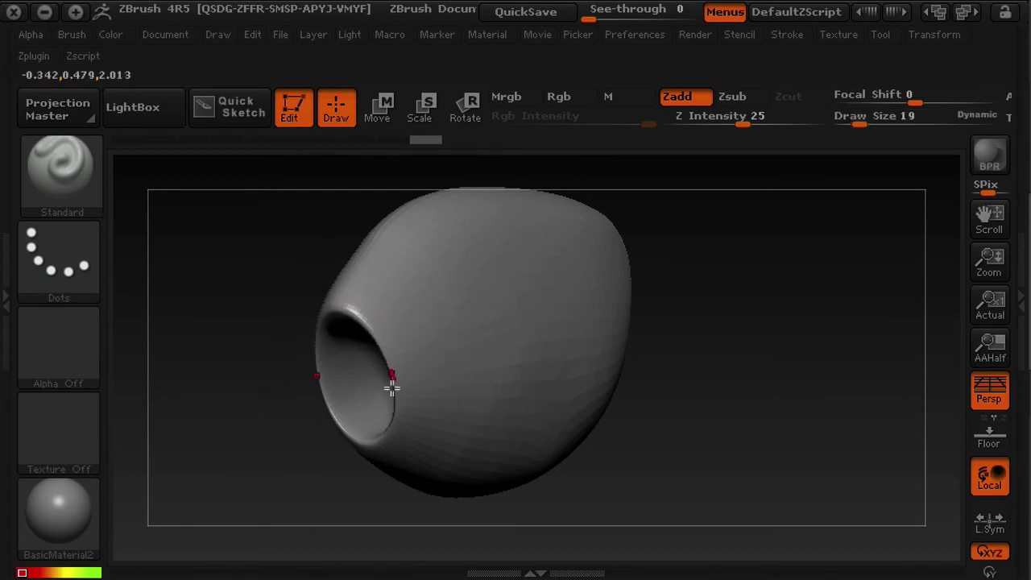
{"action": "left_click_drag", "start_coordinate": [692, 367], "coordinate": [545, 379]}
{"action": "mouse_move", "coordinate": [769, 351]}
{"action": "left_mouse_down"}
{"action": "mouse_move", "coordinate": [630, 401]}
{"action": "mouse_move", "coordinate": [636, 379]}
{"action": "left_mouse_up"}
{"action": "left_click_drag", "start_coordinate": [680, 441], "coordinate": [630, 360]}
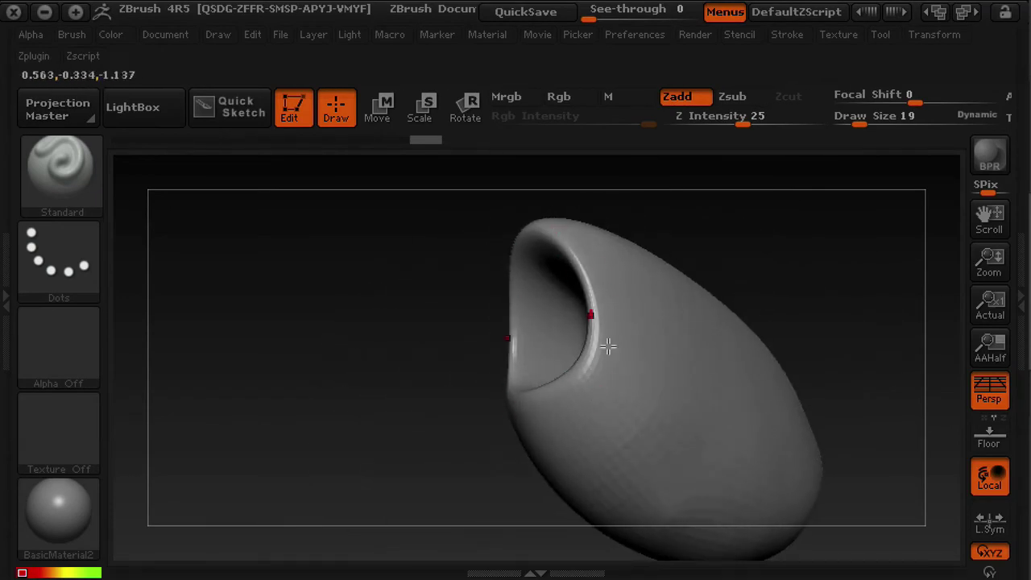
{"action": "left_click_drag", "start_coordinate": [761, 315], "coordinate": [731, 310]}
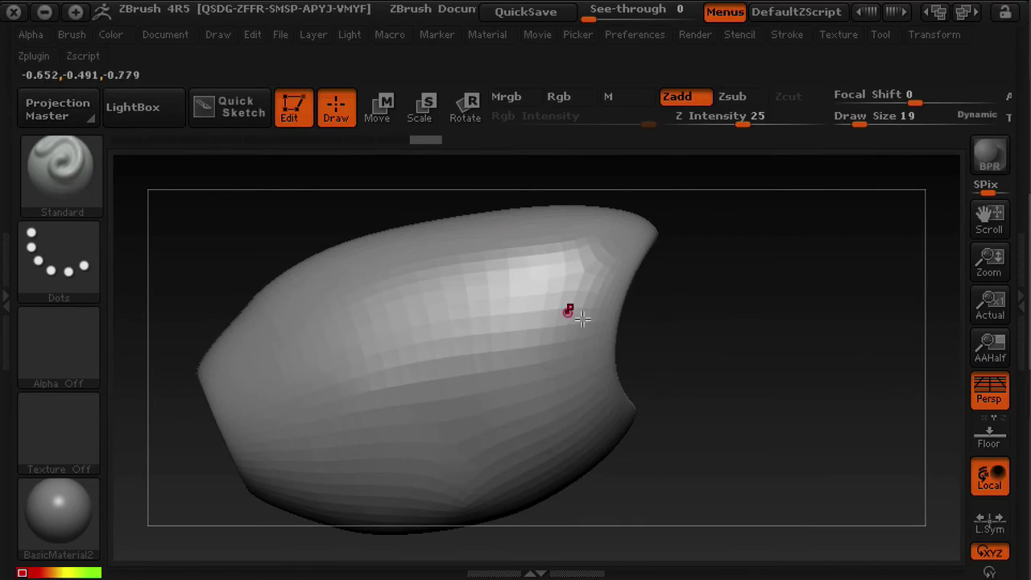
{"action": "left_click_drag", "start_coordinate": [701, 298], "coordinate": [794, 309], "text": "alt"}
Step: Bring back the Tool palette, lower the mesh to subdivision level 1 and delete its higher levels
{"action": "left_click", "coordinate": [1022, 276]}
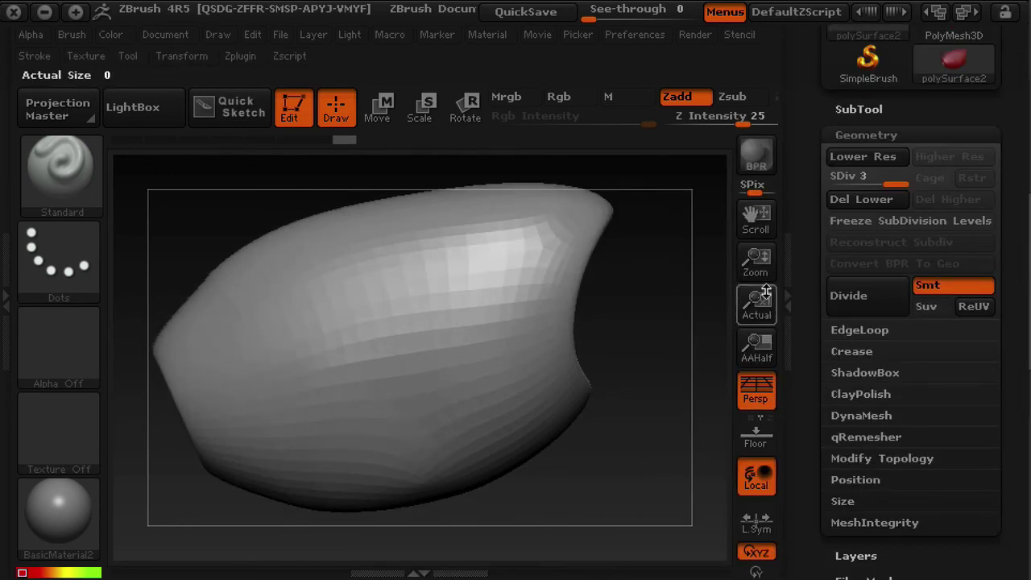
{"action": "left_click_drag", "start_coordinate": [902, 186], "coordinate": [798, 188]}
{"action": "left_click_drag", "start_coordinate": [644, 306], "coordinate": [660, 307], "text": "alt"}
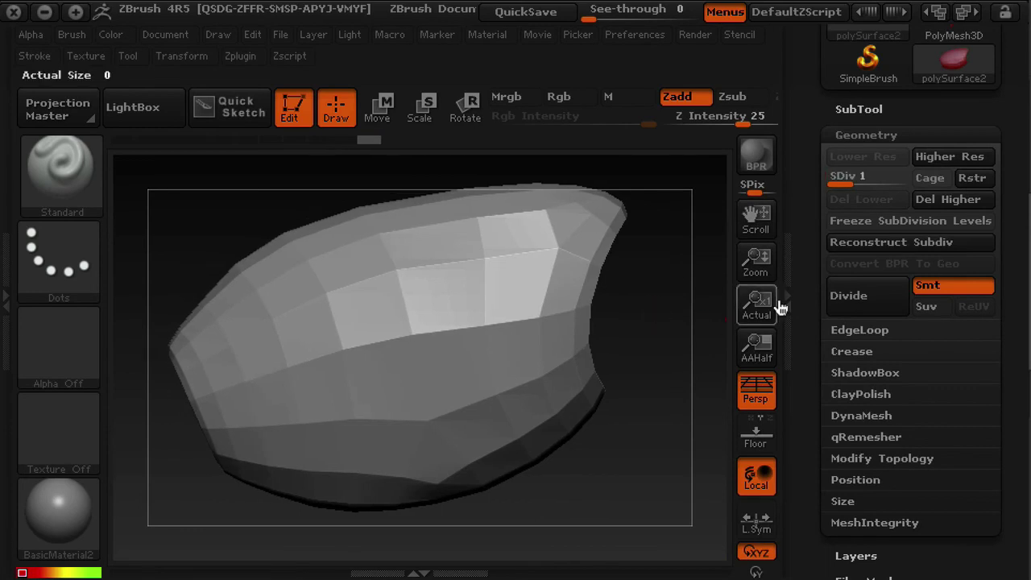
{"action": "left_click", "coordinate": [948, 199]}
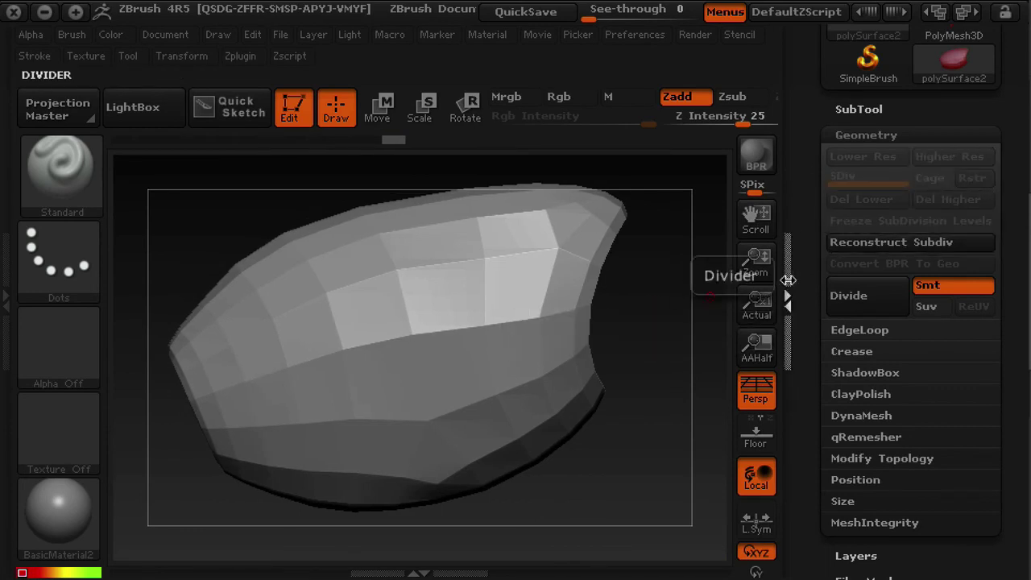
{"action": "left_click", "coordinate": [788, 279]}
Step: Choose the Move brush and enlarge its draw size for reshaping the low-resolution shell
{"action": "left_click_drag", "start_coordinate": [714, 322], "coordinate": [743, 342]}
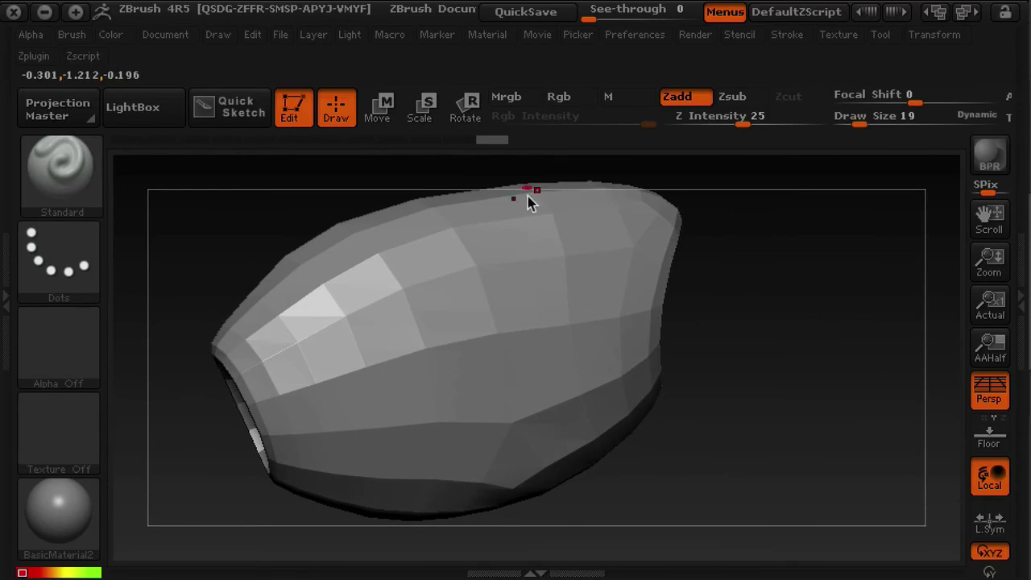
{"action": "left_click", "coordinate": [1017, 248]}
{"action": "left_click_drag", "start_coordinate": [588, 323], "coordinate": [701, 353]}
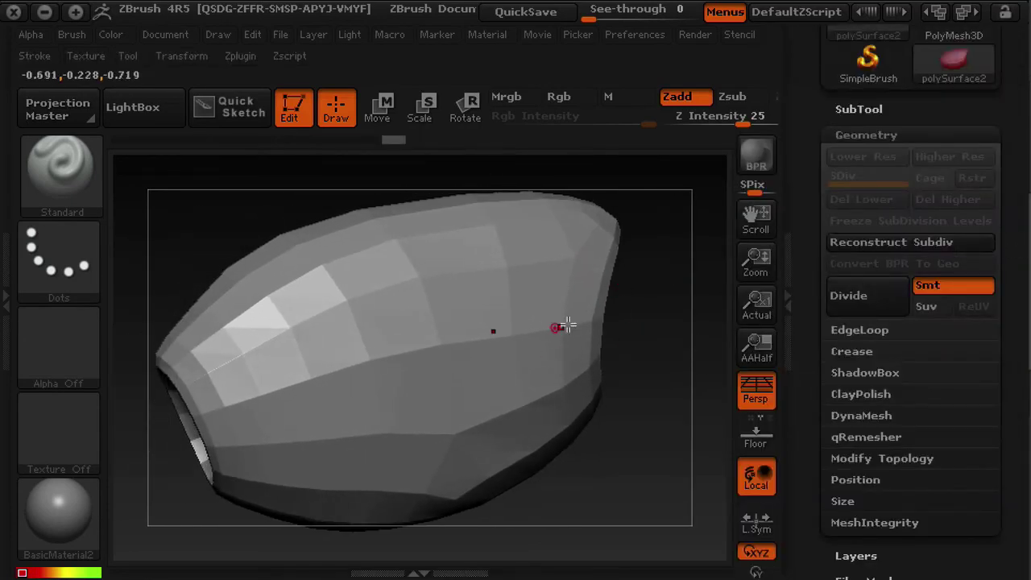
{"action": "left_click_drag", "start_coordinate": [617, 409], "coordinate": [623, 351]}
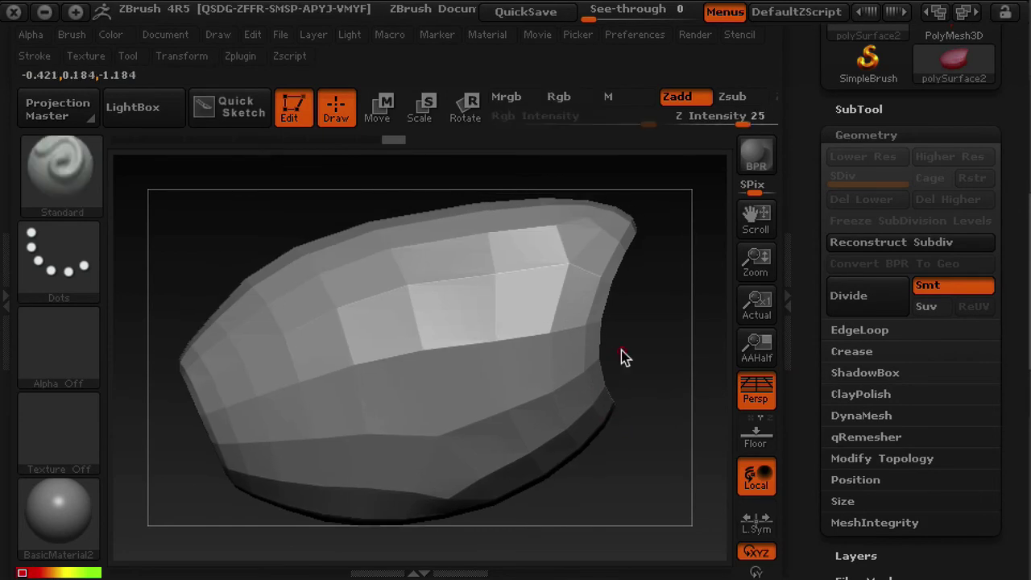
{"action": "mouse_move", "coordinate": [356, 348]}
{"action": "left_mouse_down"}
{"action": "mouse_move", "coordinate": [481, 375]}
{"action": "mouse_move", "coordinate": [442, 363]}
{"action": "left_mouse_up"}
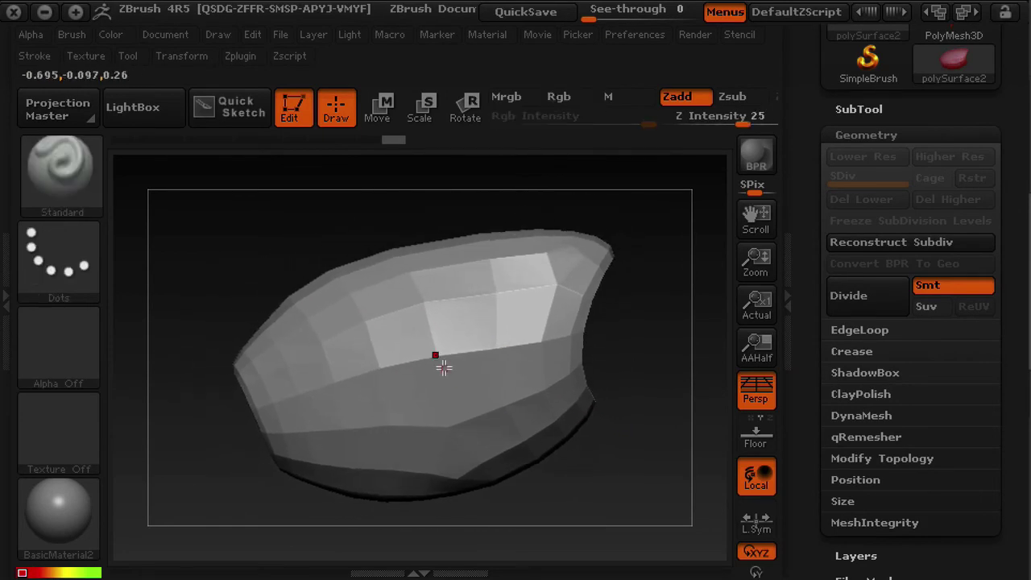
{"action": "key", "text": "b"}
{"action": "key", "text": "m"}
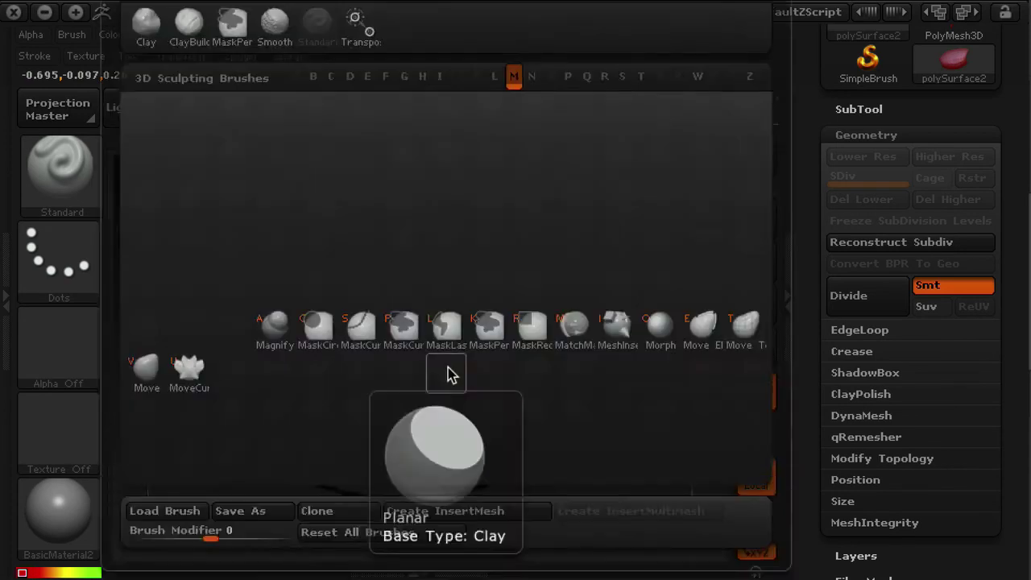
{"action": "key", "text": "v"}
{"action": "key", "text": "s"}
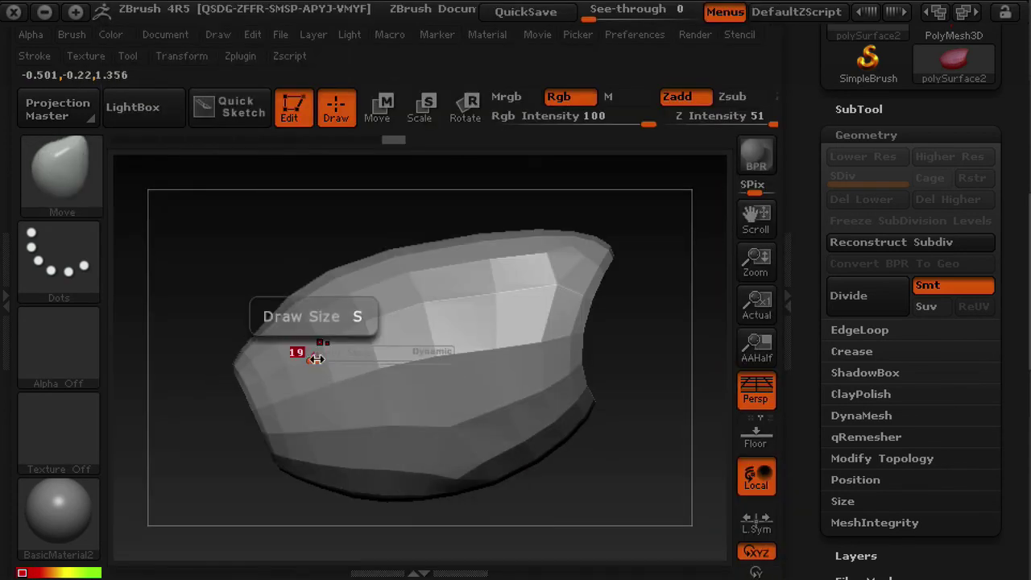
{"action": "left_click_drag", "start_coordinate": [314, 359], "coordinate": [398, 368]}
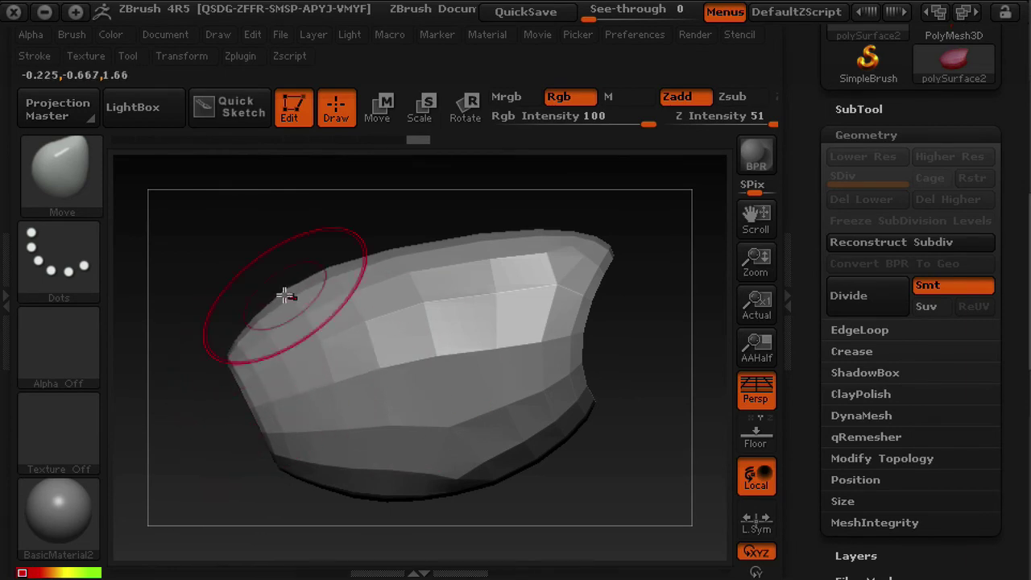
Step: Reshape the shell with the Move brush, pulling the upper tip above the large opening outward and refining the top outline
{"action": "left_click", "coordinate": [444, 373], "text": "shift"}
{"action": "left_click_drag", "start_coordinate": [451, 377], "coordinate": [532, 391]}
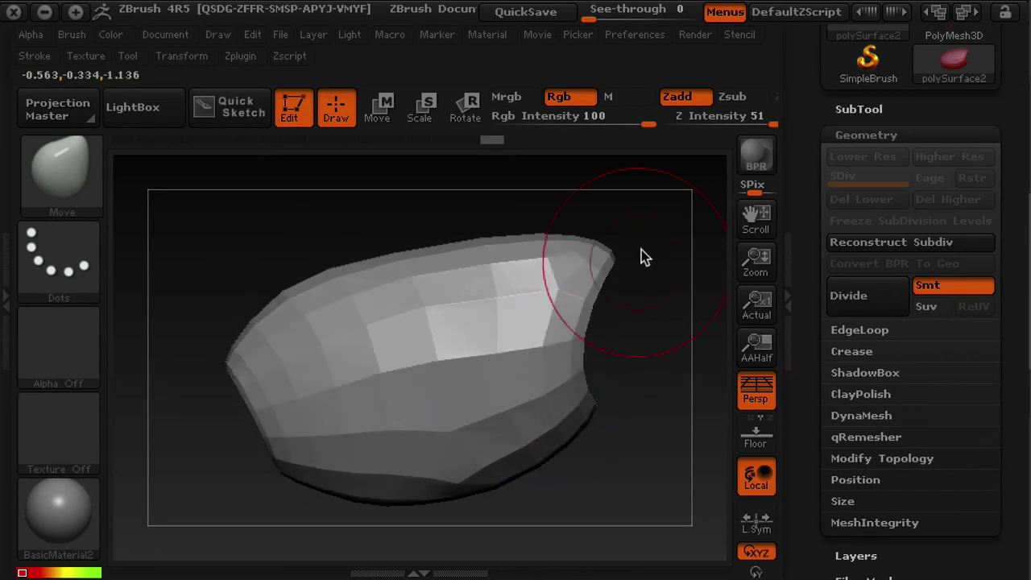
{"action": "left_click_drag", "start_coordinate": [603, 231], "coordinate": [605, 226]}
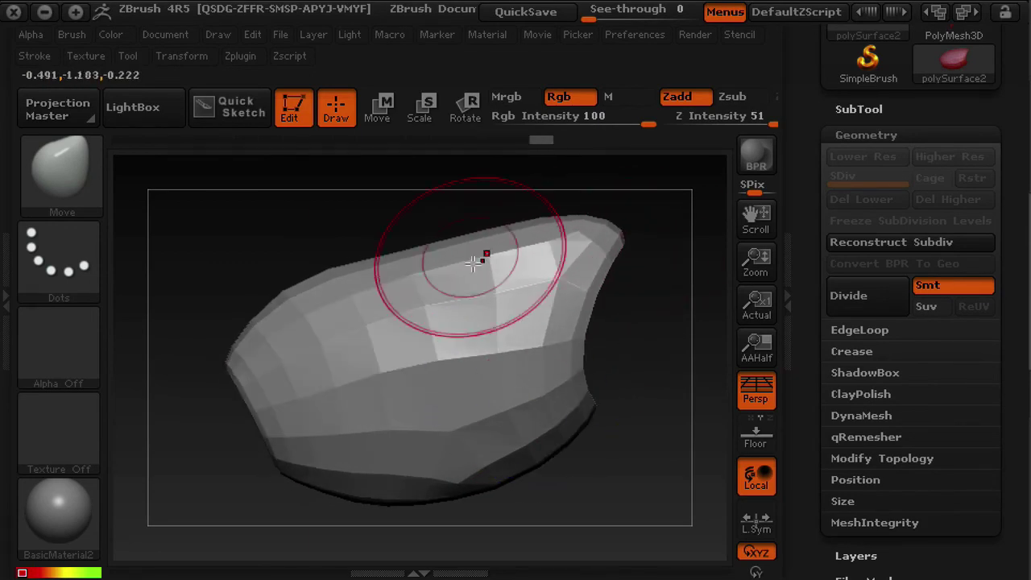
{"action": "key", "text": "s"}
{"action": "left_click_drag", "start_coordinate": [478, 294], "coordinate": [486, 292]}
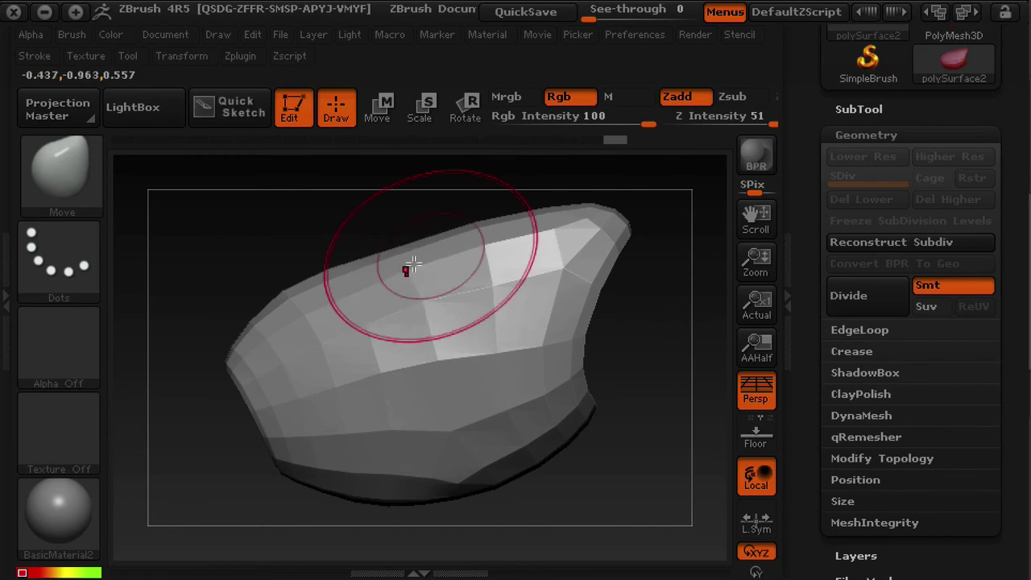
{"action": "left_click_drag", "start_coordinate": [475, 396], "coordinate": [456, 401]}
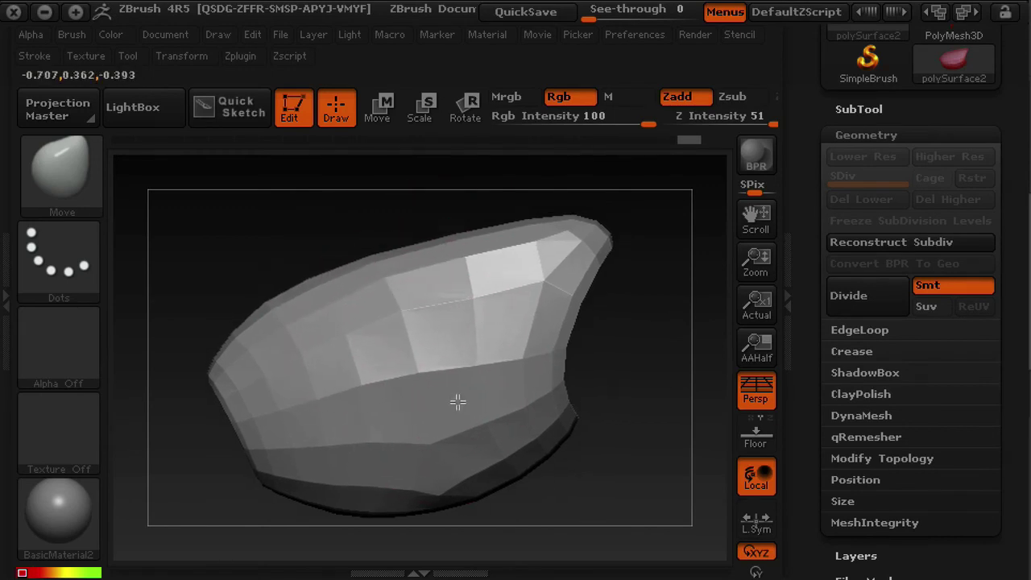
Step: Send the reshaped mesh to Maya with GoZ and turn on its smooth mesh preview
{"action": "scroll", "coordinate": [1027, 295], "scroll_direction": "up", "scroll_amount": 5}
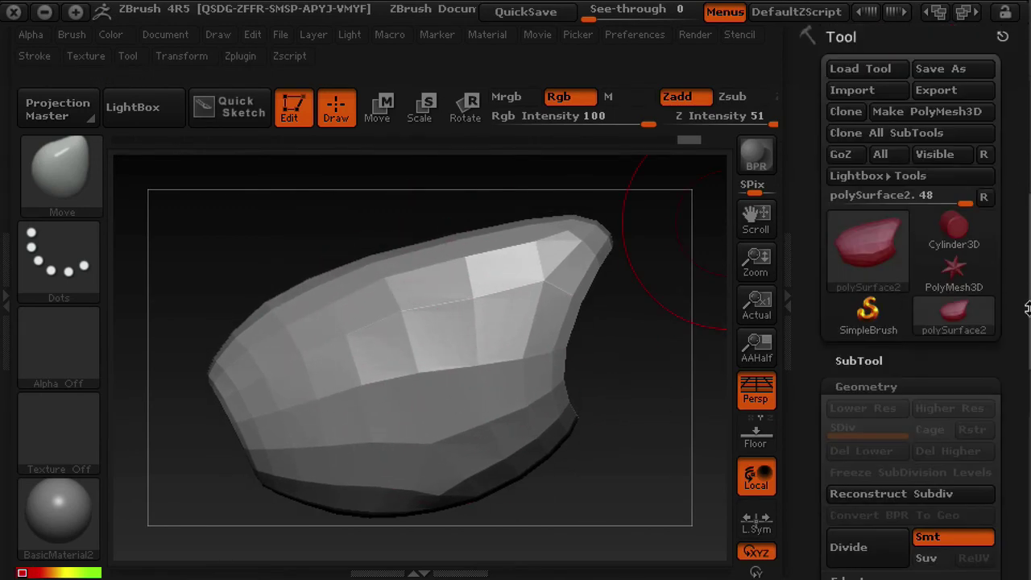
{"action": "left_click", "coordinate": [841, 154]}
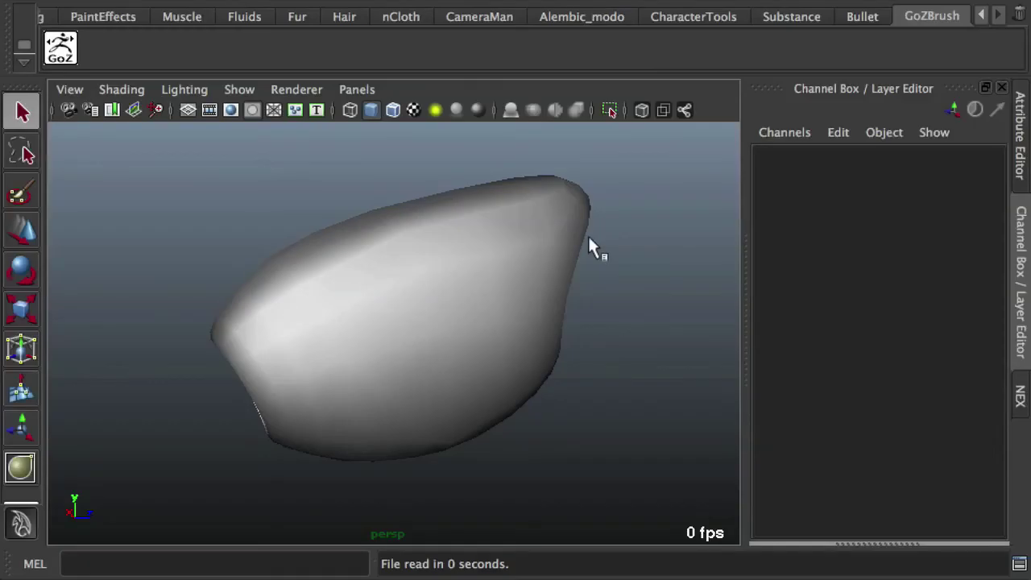
{"action": "left_click_drag", "start_coordinate": [594, 336], "coordinate": [672, 323], "text": "alt"}
{"action": "left_click", "coordinate": [507, 307]}
{"action": "mouse_move", "coordinate": [506, 307]}
{"action": "left_mouse_down", "text": "alt"}
{"action": "mouse_move", "coordinate": [494, 299]}
{"action": "mouse_move", "coordinate": [510, 291]}
{"action": "left_mouse_up", "text": "alt"}
{"action": "key", "text": "3"}
{"action": "left_click", "coordinate": [557, 323]}
{"action": "left_click_drag", "start_coordinate": [557, 322], "coordinate": [492, 256], "text": "alt"}
{"action": "left_click", "coordinate": [383, 305]}
{"action": "left_click_drag", "start_coordinate": [432, 379], "coordinate": [453, 338], "text": "alt"}
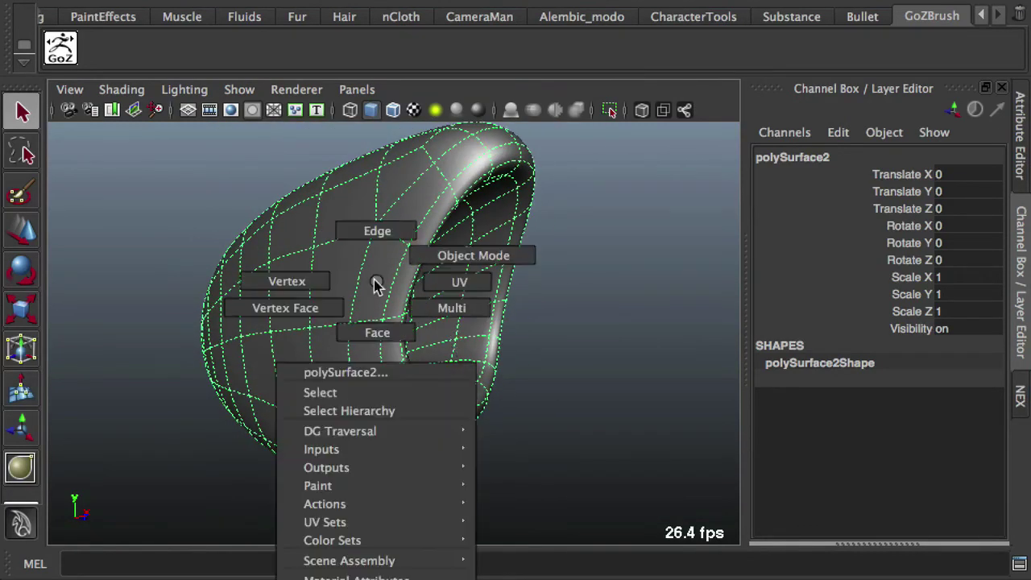
Step: Switch the shell to edge selection and select the edge loops around the large opening's rim
{"action": "right_click_drag", "start_coordinate": [374, 287], "coordinate": [373, 209]}
{"action": "left_click_drag", "start_coordinate": [374, 209], "coordinate": [256, 217], "text": "alt"}
{"action": "right_click_drag", "start_coordinate": [255, 217], "coordinate": [352, 230], "text": "alt"}
{"action": "left_click_drag", "start_coordinate": [355, 233], "coordinate": [428, 282], "text": "alt"}
{"action": "double_click", "coordinate": [256, 175]}
{"action": "left_click_drag", "start_coordinate": [256, 176], "coordinate": [348, 274], "text": "alt"}
{"action": "double_click", "coordinate": [319, 212], "text": "shift"}
Step: Crease the selected rim edge loops with the Crease Tool and clear the selection
{"action": "right_click_drag", "start_coordinate": [431, 288], "coordinate": [345, 302], "text": "alt"}
{"action": "left_click_drag", "start_coordinate": [248, 283], "coordinate": [348, 264], "text": "alt"}
{"action": "right_click_drag", "start_coordinate": [339, 260], "coordinate": [302, 355], "text": "shift"}
{"action": "middle_click_drag", "start_coordinate": [355, 302], "coordinate": [919, 391]}
{"action": "key", "text": "q"}
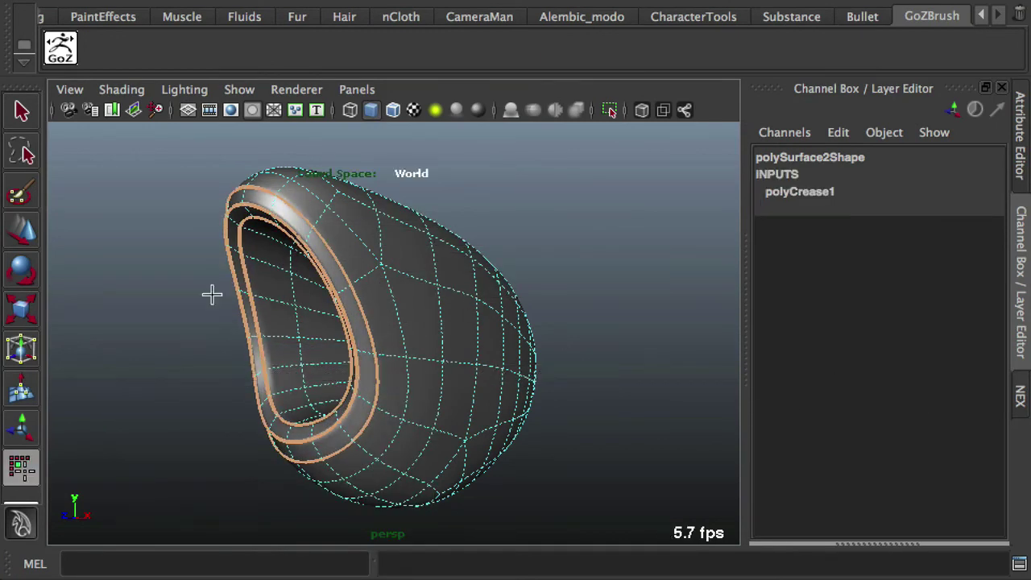
{"action": "left_click", "coordinate": [147, 274]}
Step: Return to object mode, select the shell and set its Preview Division Levels to 3
{"action": "right_click_drag", "start_coordinate": [322, 283], "coordinate": [414, 257]}
{"action": "mouse_move", "coordinate": [230, 294]}
{"action": "left_mouse_down", "text": "alt"}
{"action": "mouse_move", "coordinate": [247, 308]}
{"action": "mouse_move", "coordinate": [304, 272]}
{"action": "mouse_move", "coordinate": [453, 287]}
{"action": "mouse_move", "coordinate": [488, 262]}
{"action": "mouse_move", "coordinate": [343, 311]}
{"action": "mouse_move", "coordinate": [254, 301]}
{"action": "left_mouse_up", "text": "alt"}
{"action": "key", "text": "q"}
{"action": "left_click", "coordinate": [308, 330]}
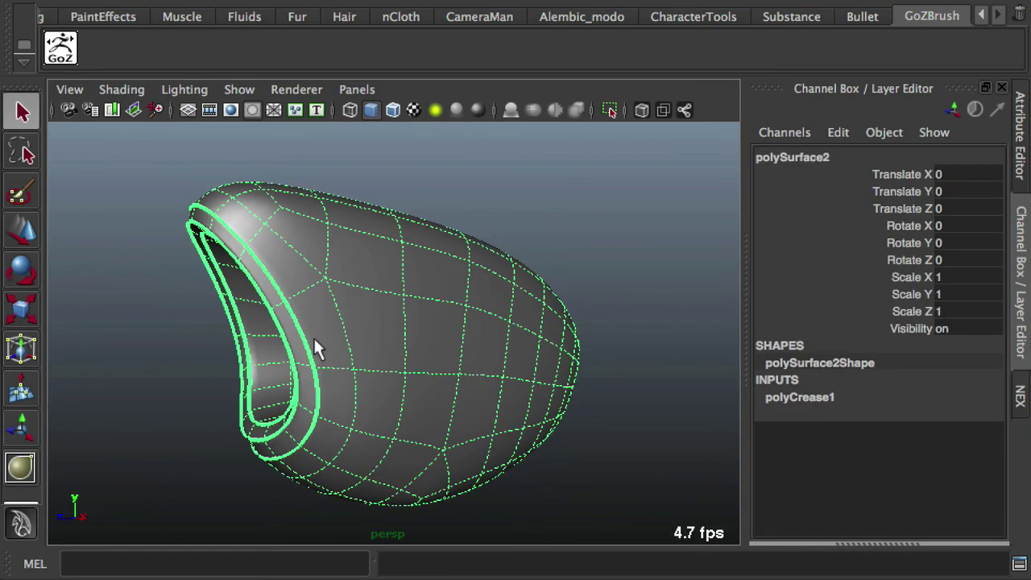
{"action": "left_click", "coordinate": [1021, 158]}
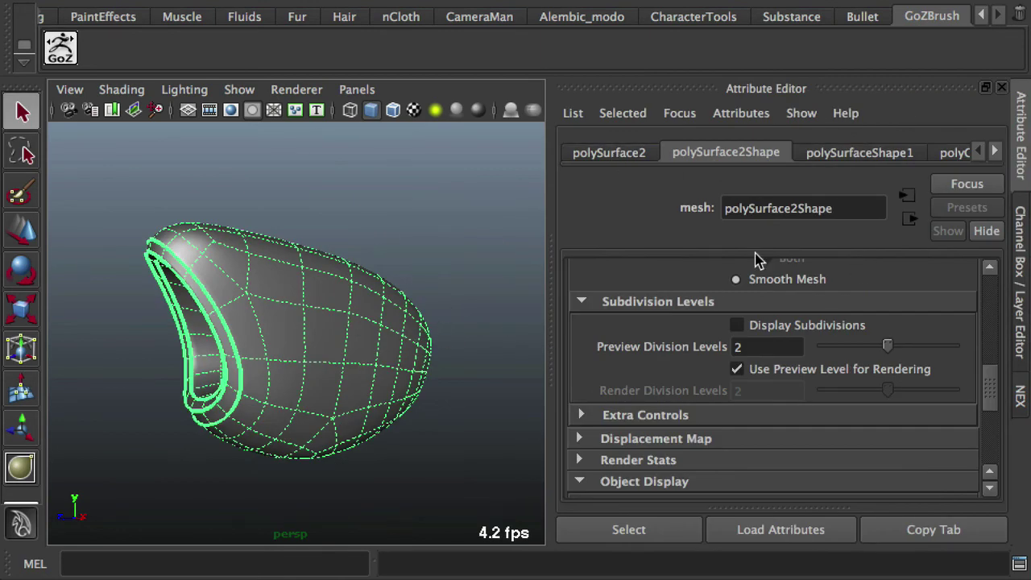
{"action": "mouse_move", "coordinate": [991, 395]}
{"action": "left_mouse_down"}
{"action": "mouse_move", "coordinate": [992, 324]}
{"action": "mouse_move", "coordinate": [991, 383]}
{"action": "left_mouse_up"}
{"action": "left_click_drag", "start_coordinate": [888, 342], "coordinate": [934, 340]}
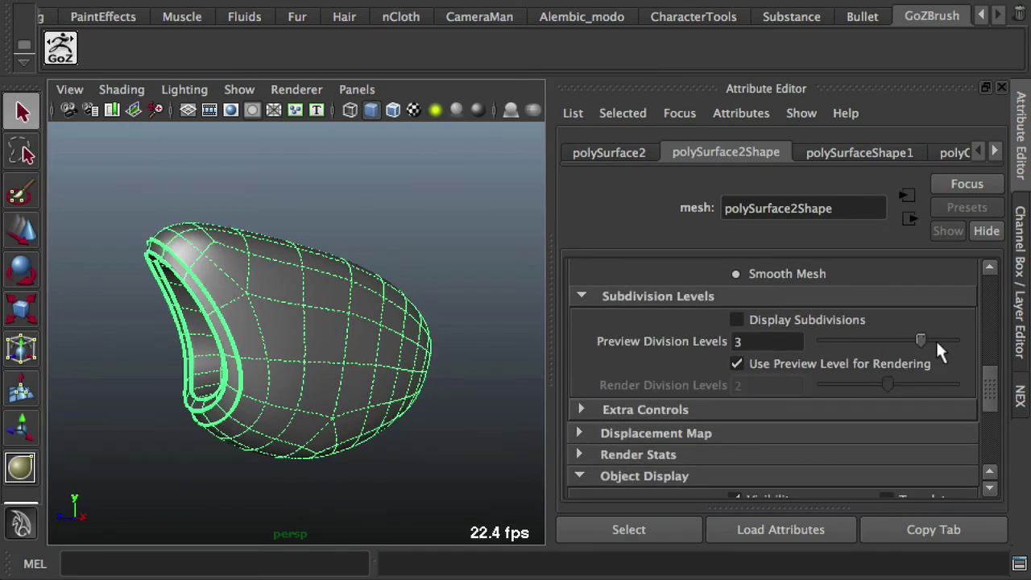
Step: Deselect the shell and examine the creased rim and the smoothed surface around both openings
{"action": "left_click", "coordinate": [489, 229]}
{"action": "left_click", "coordinate": [1019, 224]}
{"action": "left_click_drag", "start_coordinate": [713, 292], "coordinate": [685, 297], "text": "alt"}
{"action": "left_click_drag", "start_coordinate": [600, 197], "coordinate": [515, 352], "text": "alt"}
{"action": "right_click_drag", "start_coordinate": [515, 352], "coordinate": [679, 443], "text": "alt"}
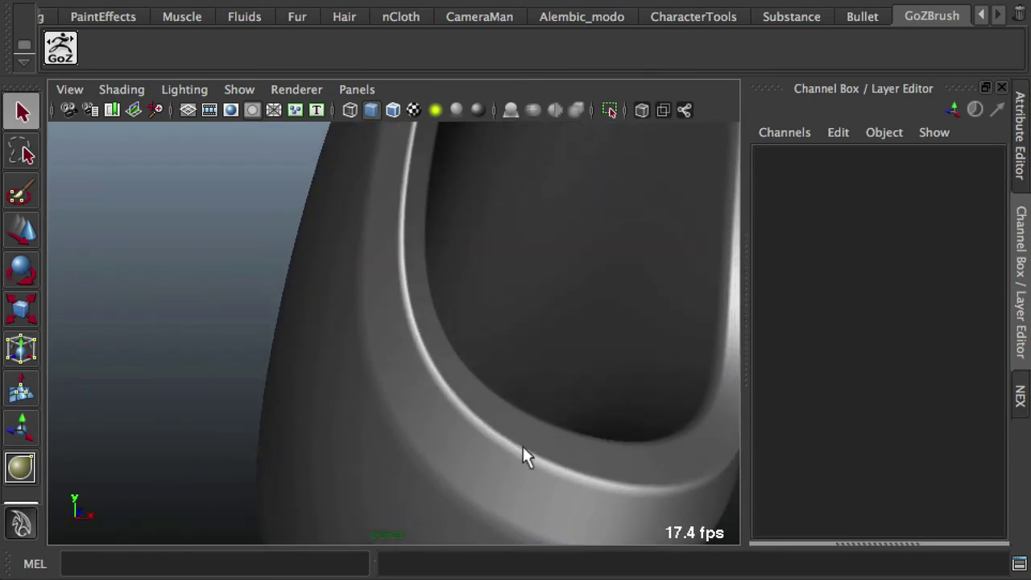
{"action": "right_click_drag", "start_coordinate": [406, 322], "coordinate": [384, 292], "text": "alt"}
{"action": "left_click_drag", "start_coordinate": [384, 292], "coordinate": [339, 222], "text": "alt"}
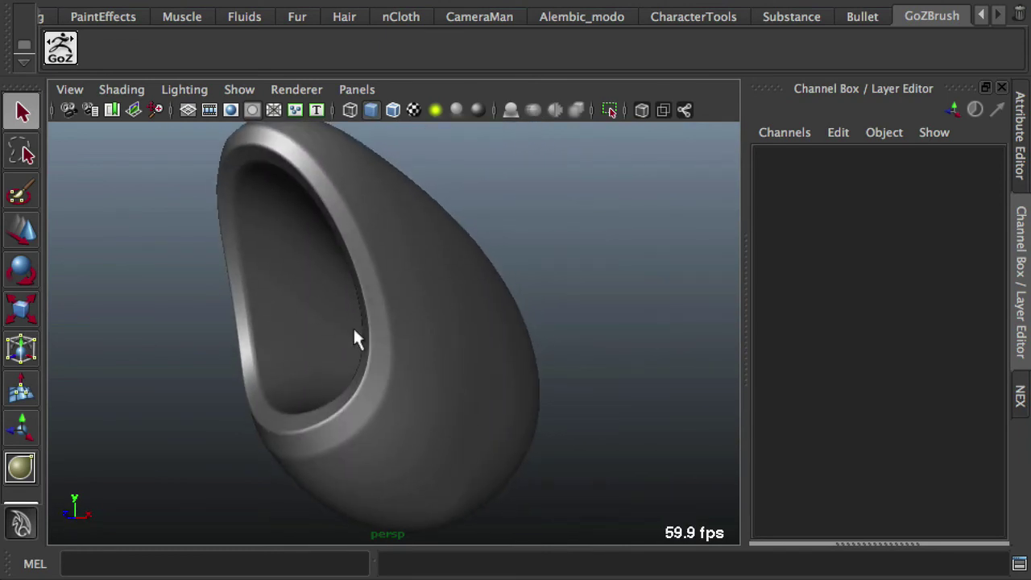
{"action": "left_click_drag", "start_coordinate": [355, 335], "coordinate": [489, 274], "text": "alt"}
{"action": "left_click_drag", "start_coordinate": [581, 216], "coordinate": [295, 269], "text": "alt"}
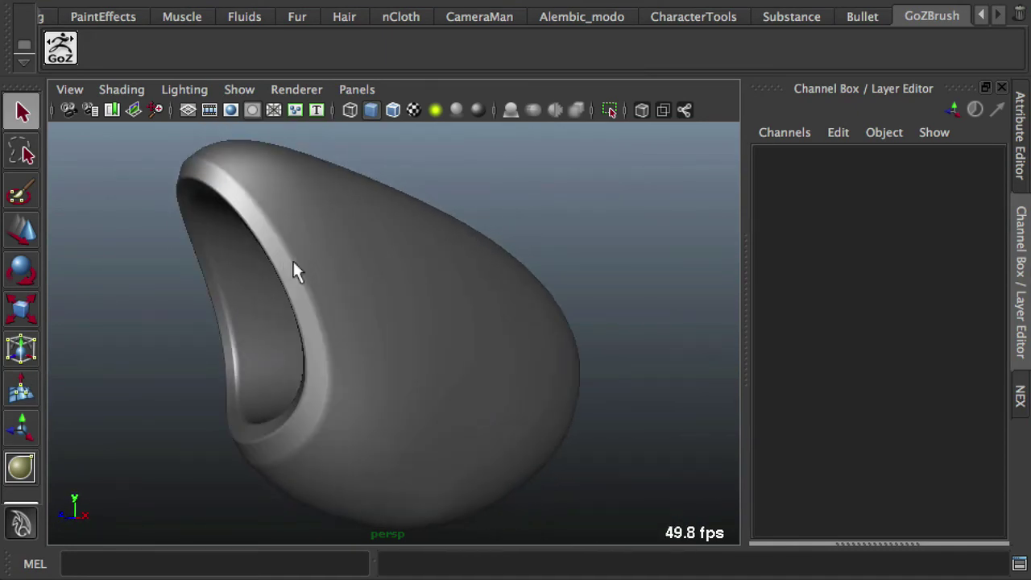
{"action": "left_click_drag", "start_coordinate": [408, 334], "coordinate": [226, 330], "text": "alt"}
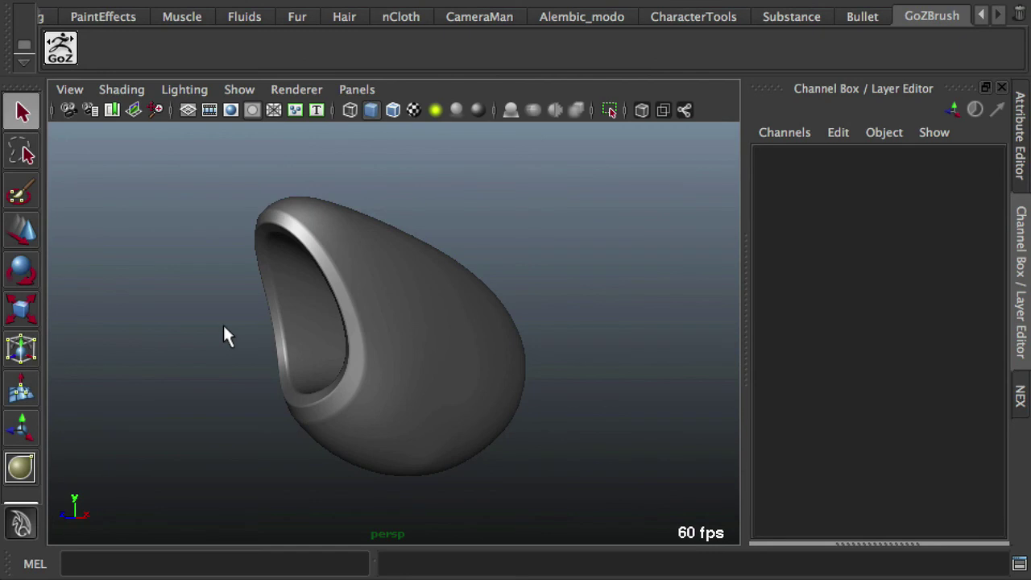
{"action": "left_click_drag", "start_coordinate": [334, 313], "coordinate": [272, 251], "text": "alt"}
{"action": "left_click_drag", "start_coordinate": [273, 356], "coordinate": [420, 325], "text": "alt"}
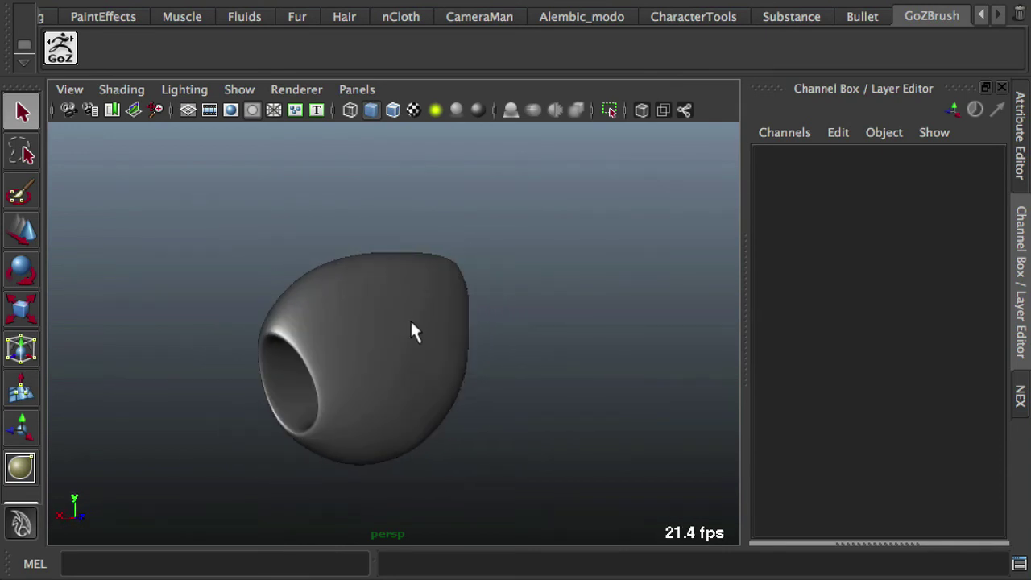
{"action": "right_click_drag", "start_coordinate": [403, 329], "coordinate": [433, 342], "text": "alt"}
{"action": "middle_click_drag", "start_coordinate": [417, 355], "coordinate": [474, 297], "text": "alt"}
{"action": "right_click_drag", "start_coordinate": [397, 294], "coordinate": [415, 307], "text": "alt"}
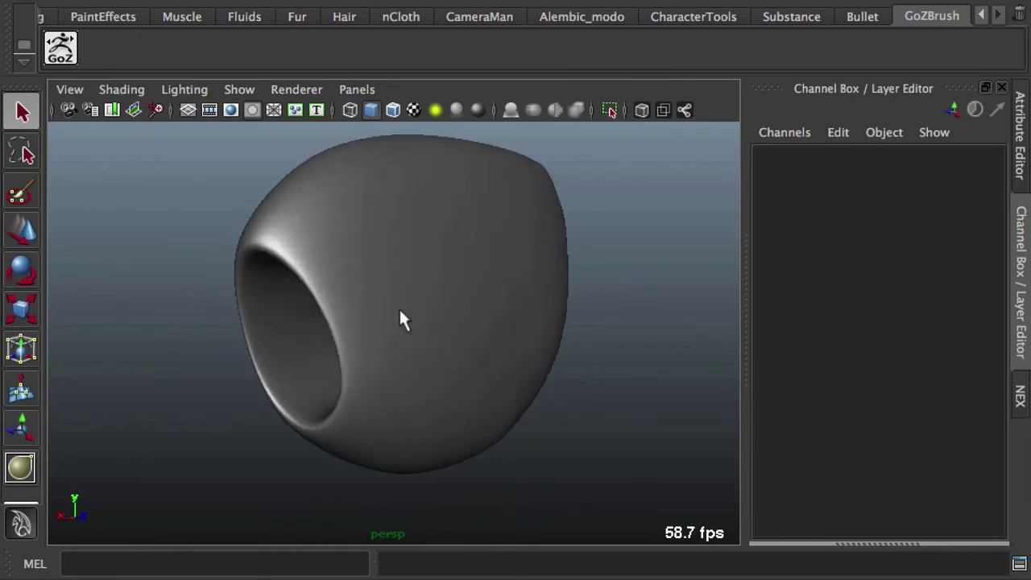
Step: Select the shell, switch it to edge selection and select the edge loops around the small opening's rim
{"action": "left_click", "coordinate": [414, 307]}
{"action": "right_click_drag", "start_coordinate": [366, 282], "coordinate": [391, 286], "text": "alt"}
{"action": "middle_click_drag", "start_coordinate": [391, 286], "coordinate": [430, 311], "text": "alt"}
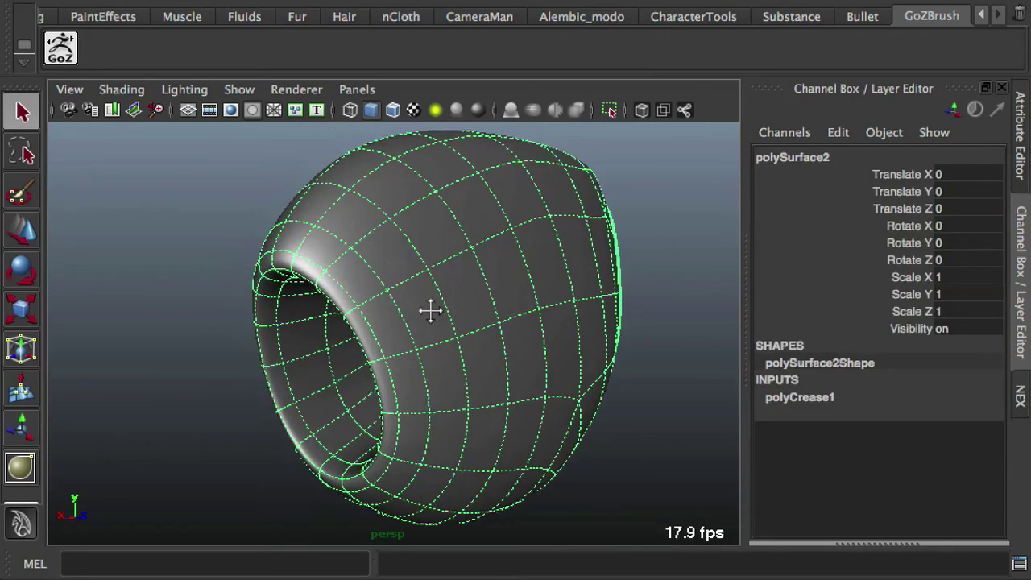
{"action": "left_click_drag", "start_coordinate": [431, 311], "coordinate": [387, 276], "text": "alt"}
{"action": "right_click_drag", "start_coordinate": [375, 201], "coordinate": [407, 207], "text": "alt"}
{"action": "left_click_drag", "start_coordinate": [407, 207], "coordinate": [422, 218], "text": "alt"}
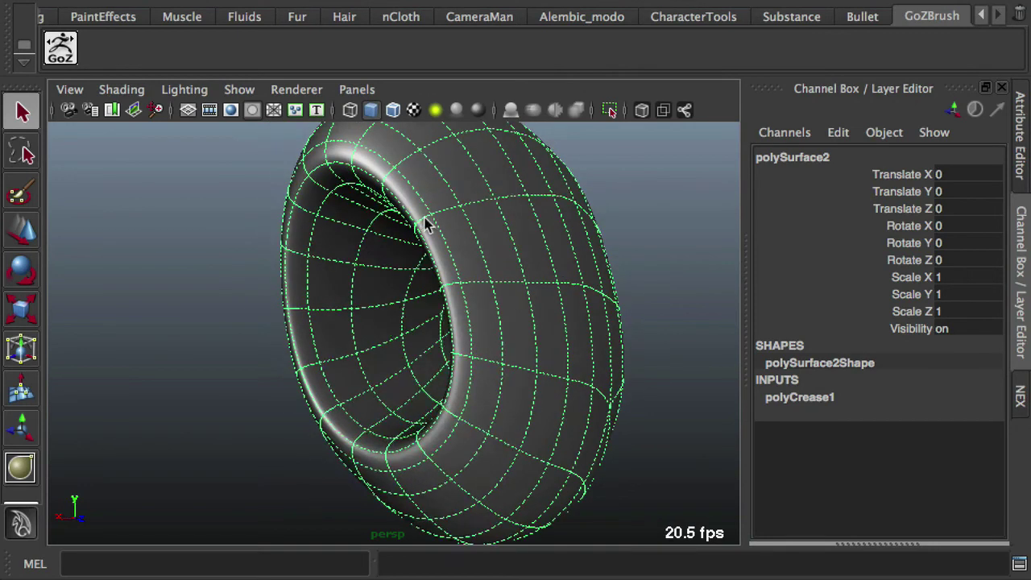
{"action": "right_click_drag", "start_coordinate": [426, 247], "coordinate": [419, 152]}
{"action": "key", "text": "w"}
{"action": "double_click", "coordinate": [368, 184]}
{"action": "left_click_drag", "start_coordinate": [390, 212], "coordinate": [433, 274], "text": "alt"}
{"action": "left_click_drag", "start_coordinate": [287, 270], "coordinate": [400, 284], "text": "alt"}
Step: Crease the selected small-opening rim loops with the Crease Tool and clear the selection
{"action": "key", "text": "g"}
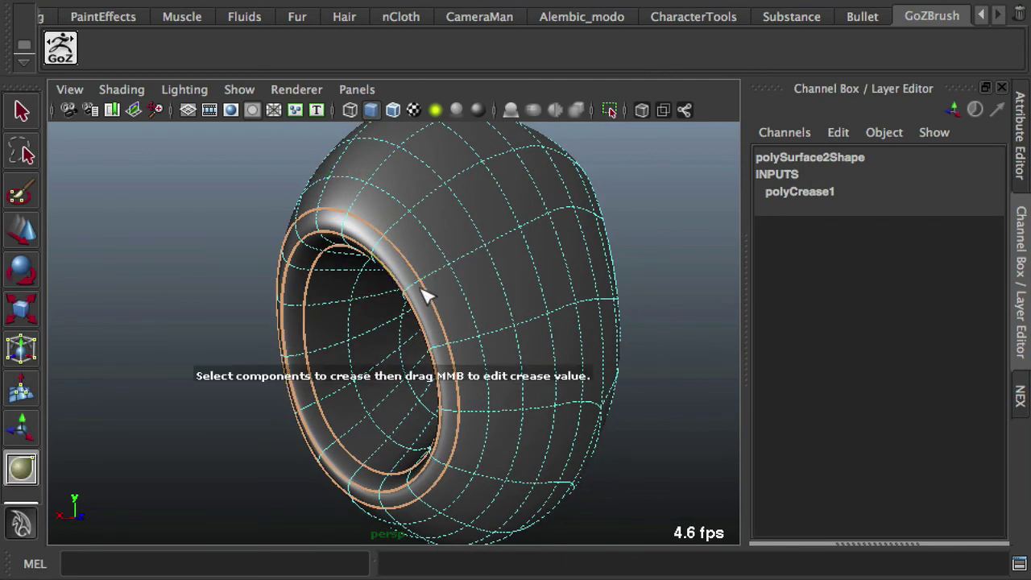
{"action": "middle_click_drag", "start_coordinate": [439, 295], "coordinate": [982, 330]}
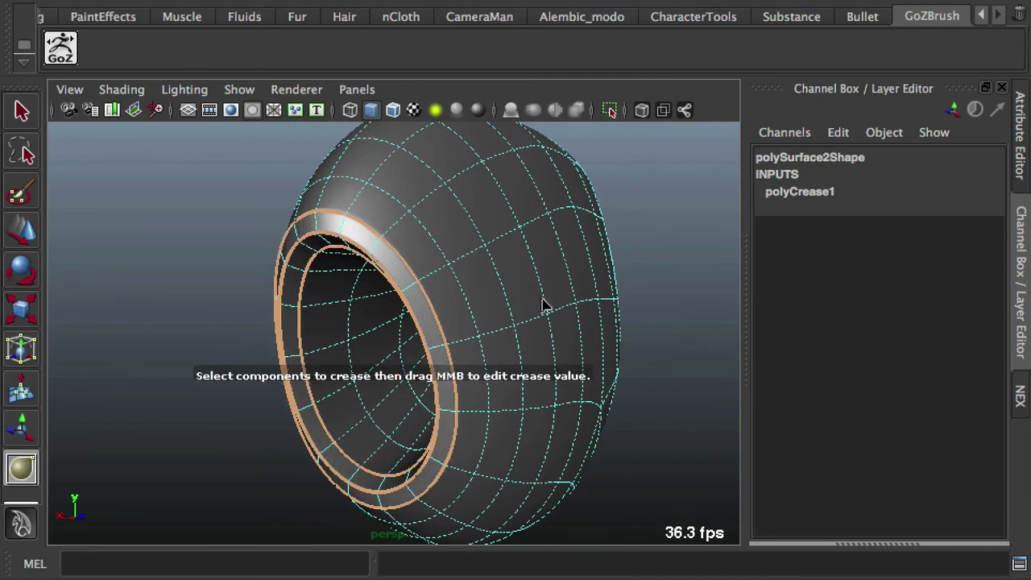
{"action": "key", "text": "q"}
{"action": "left_click", "coordinate": [201, 275]}
Step: Return to object mode, select the shell and send it to ZBrush with GoZ
{"action": "right_click_drag", "start_coordinate": [389, 267], "coordinate": [481, 238]}
{"action": "left_click", "coordinate": [256, 282]}
{"action": "mouse_move", "coordinate": [262, 290]}
{"action": "left_mouse_down", "text": "alt"}
{"action": "mouse_move", "coordinate": [249, 299]}
{"action": "mouse_move", "coordinate": [408, 283]}
{"action": "mouse_move", "coordinate": [421, 301]}
{"action": "mouse_move", "coordinate": [636, 356]}
{"action": "mouse_move", "coordinate": [711, 357]}
{"action": "mouse_move", "coordinate": [684, 308]}
{"action": "mouse_move", "coordinate": [657, 340]}
{"action": "mouse_move", "coordinate": [369, 341]}
{"action": "mouse_move", "coordinate": [451, 352]}
{"action": "mouse_move", "coordinate": [364, 336]}
{"action": "mouse_move", "coordinate": [345, 350]}
{"action": "mouse_move", "coordinate": [428, 368]}
{"action": "mouse_move", "coordinate": [193, 368]}
{"action": "mouse_move", "coordinate": [352, 265]}
{"action": "mouse_move", "coordinate": [381, 339]}
{"action": "mouse_move", "coordinate": [384, 287]}
{"action": "mouse_move", "coordinate": [500, 357]}
{"action": "mouse_move", "coordinate": [449, 293]}
{"action": "mouse_move", "coordinate": [463, 343]}
{"action": "left_mouse_up", "text": "alt"}
{"action": "key", "text": "q"}
{"action": "left_click", "coordinate": [449, 293]}
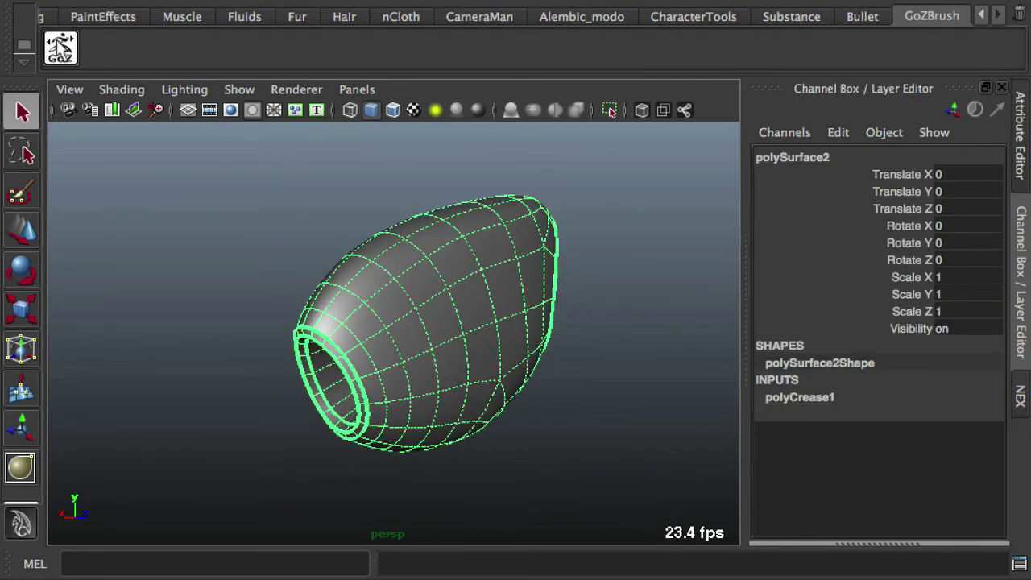
{"action": "left_click", "coordinate": [59, 47]}
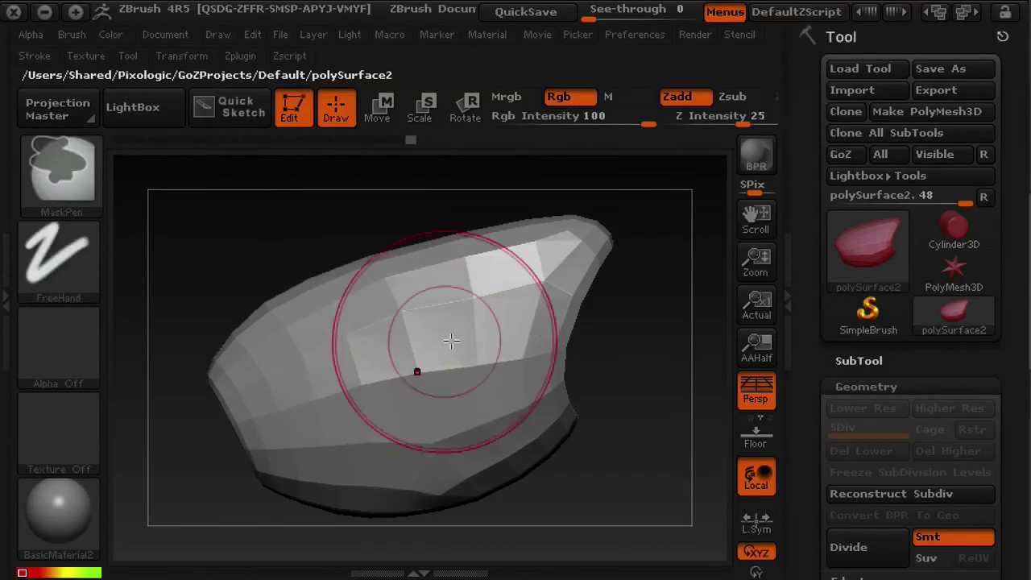
Step: Set the brush Draw Size to 37 and examine the crease lines along the small opening's rim up close
{"action": "right_click_drag", "start_coordinate": [401, 348], "coordinate": [427, 316], "text": "alt"}
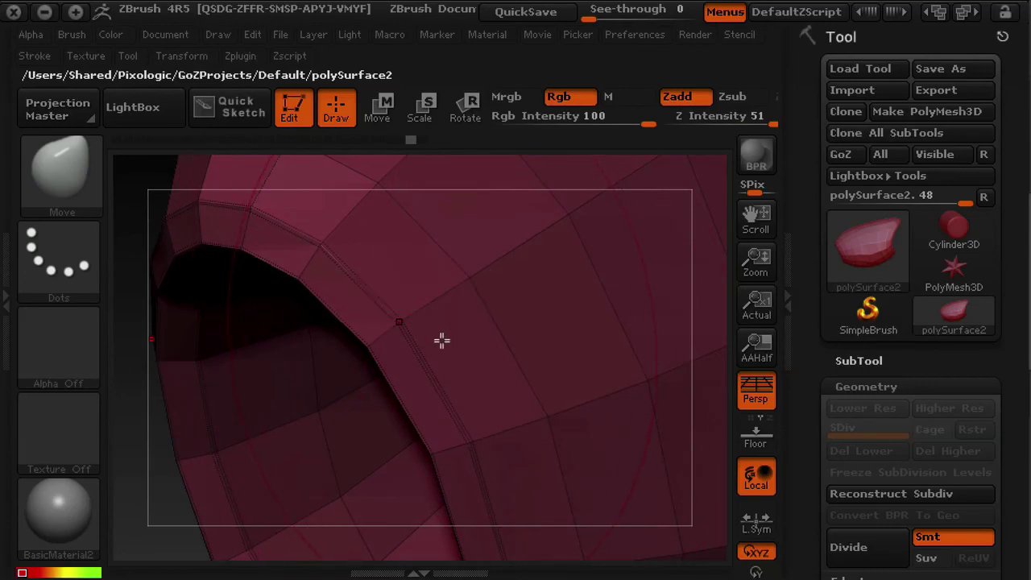
{"action": "type", "text": "55"}
{"action": "key", "text": "Return"}
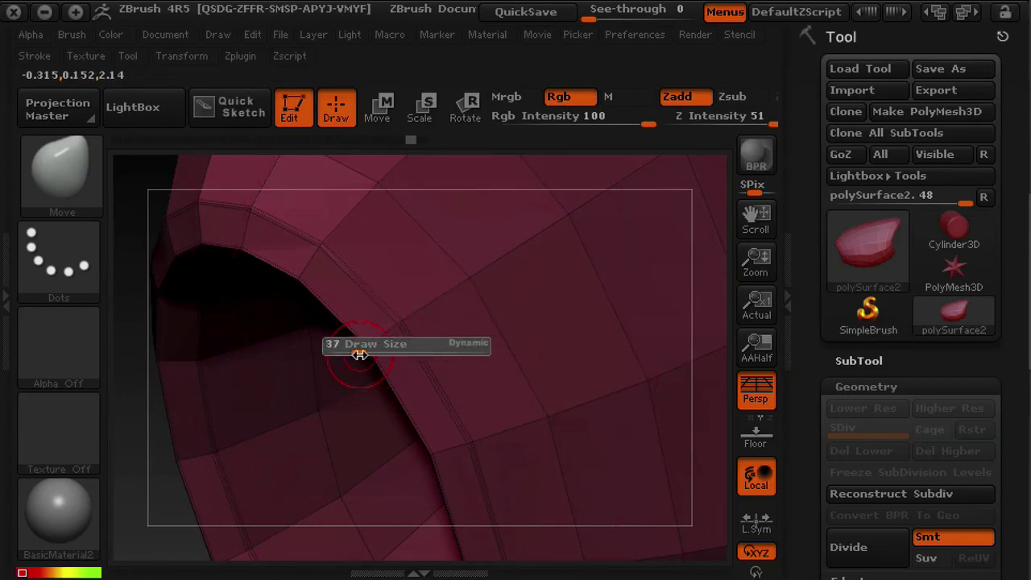
{"action": "mouse_move", "coordinate": [387, 294]}
{"action": "right_mouse_down", "text": "alt"}
{"action": "mouse_move", "coordinate": [440, 318]}
{"action": "mouse_move", "coordinate": [446, 299]}
{"action": "mouse_move", "coordinate": [545, 350]}
{"action": "right_mouse_up", "text": "alt"}
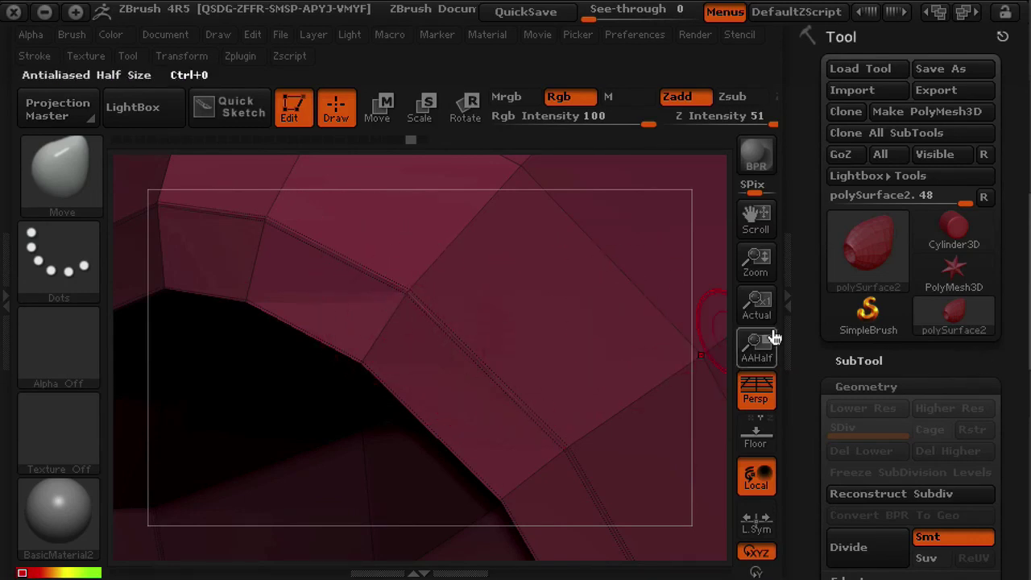
Step: Collapse the Tool palette for a wider canvas and turn off the shell's polyframe display
{"action": "left_click", "coordinate": [787, 269]}
{"action": "right_click_drag", "start_coordinate": [668, 335], "coordinate": [421, 297], "text": "ctrl"}
{"action": "right_click_drag", "start_coordinate": [637, 349], "coordinate": [564, 318], "text": "ctrl"}
{"action": "left_click_drag", "start_coordinate": [673, 362], "coordinate": [571, 409]}
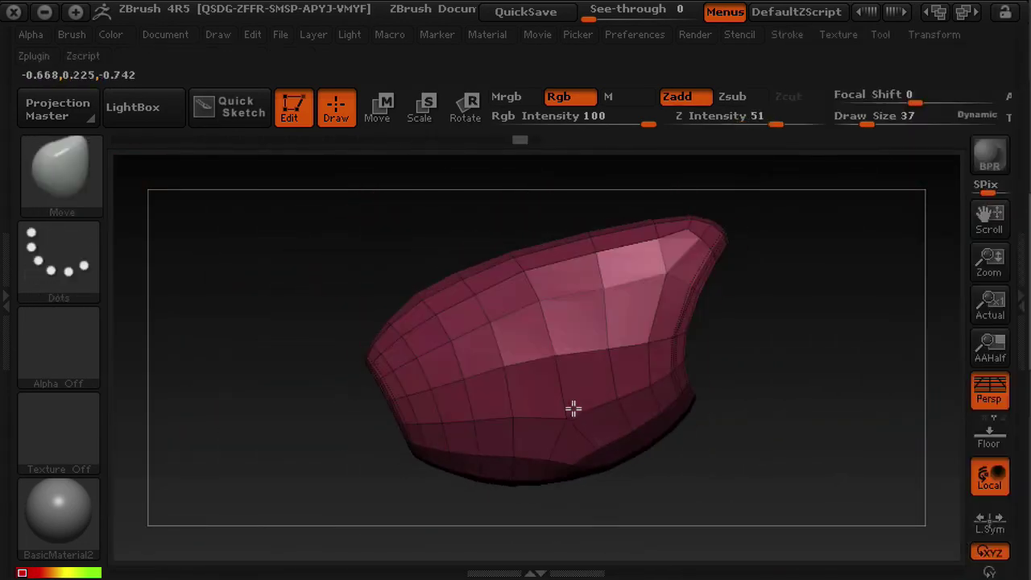
{"action": "mouse_move", "coordinate": [653, 401]}
{"action": "left_mouse_down"}
{"action": "mouse_move", "coordinate": [714, 385]}
{"action": "mouse_move", "coordinate": [602, 362]}
{"action": "left_mouse_up"}
{"action": "key", "text": "shift+f"}
{"action": "mouse_move", "coordinate": [526, 359]}
{"action": "right_mouse_down", "text": "alt"}
{"action": "mouse_move", "coordinate": [529, 341]}
{"action": "mouse_move", "coordinate": [564, 367]}
{"action": "right_mouse_up", "text": "alt"}
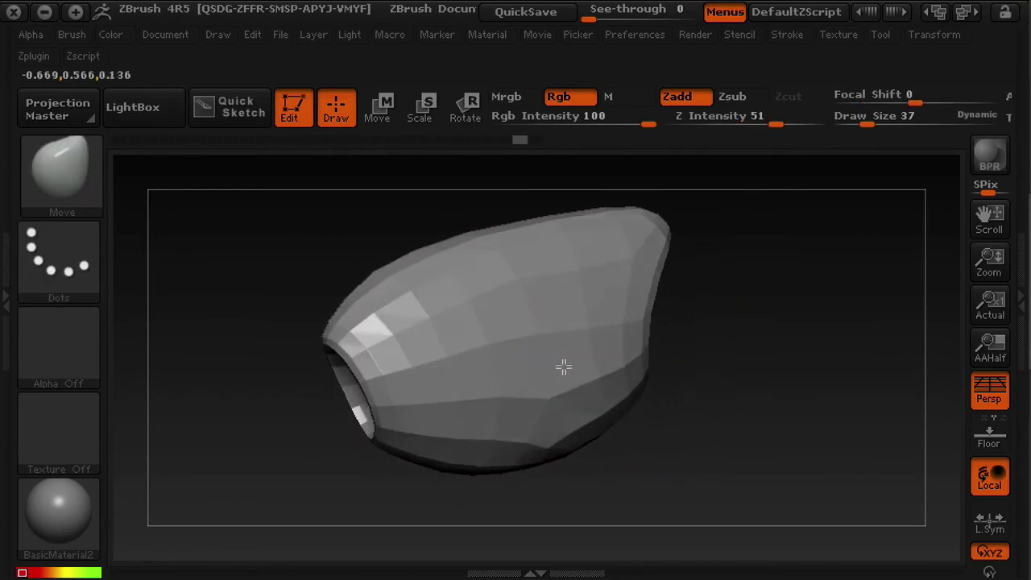
Step: Reopen the Tool palette and divide the shell's geometry up to subdivision level 4
{"action": "left_click", "coordinate": [1015, 263]}
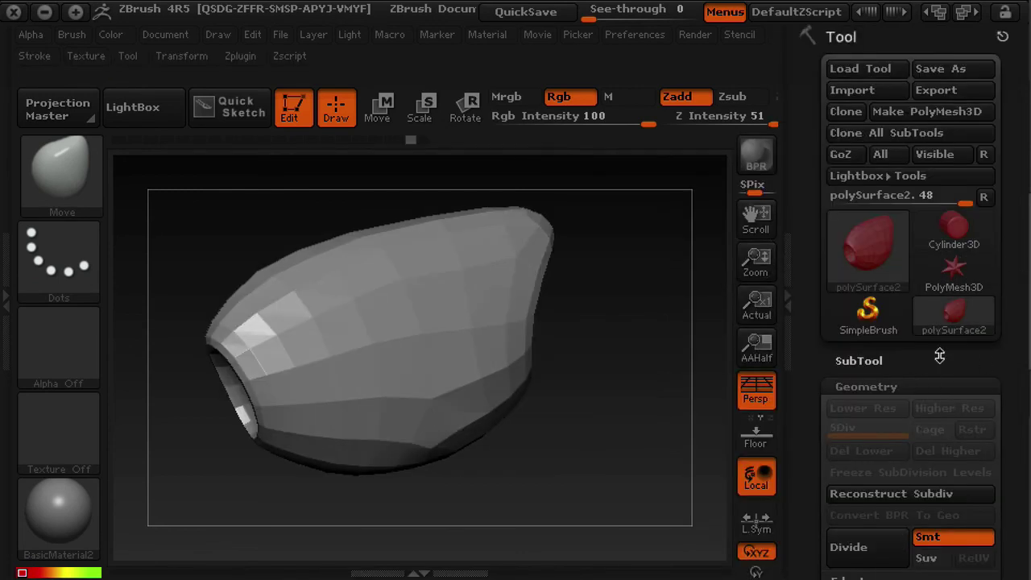
{"action": "left_click_drag", "start_coordinate": [940, 355], "coordinate": [877, 223]}
{"action": "left_click", "coordinate": [857, 304]}
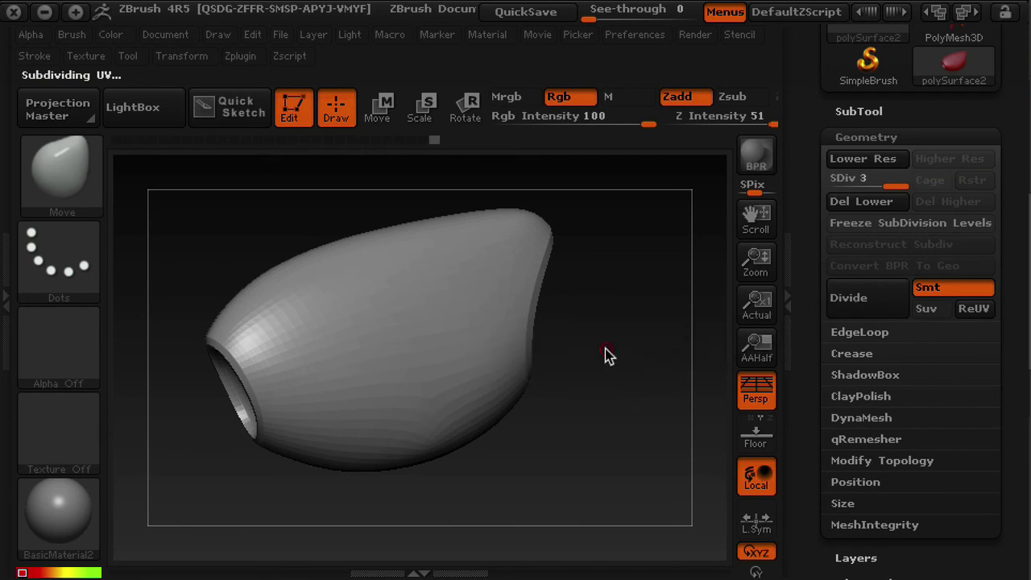
Step: Examine the subdivided shell from several angles, checking the surface smoothness and the creased rims of both openings
{"action": "mouse_move", "coordinate": [608, 385]}
{"action": "left_mouse_down"}
{"action": "mouse_move", "coordinate": [516, 403]}
{"action": "mouse_move", "coordinate": [520, 387]}
{"action": "mouse_move", "coordinate": [452, 390]}
{"action": "mouse_move", "coordinate": [559, 352]}
{"action": "mouse_move", "coordinate": [513, 331]}
{"action": "mouse_move", "coordinate": [516, 347]}
{"action": "mouse_move", "coordinate": [492, 368]}
{"action": "mouse_move", "coordinate": [526, 327]}
{"action": "left_mouse_up"}
{"action": "mouse_move", "coordinate": [497, 374]}
{"action": "right_mouse_down", "text": "ctrl"}
{"action": "mouse_move", "coordinate": [488, 363]}
{"action": "mouse_move", "coordinate": [474, 395]}
{"action": "mouse_move", "coordinate": [525, 396]}
{"action": "right_mouse_up", "text": "ctrl"}
{"action": "mouse_move", "coordinate": [522, 404]}
{"action": "left_mouse_down"}
{"action": "mouse_move", "coordinate": [463, 392]}
{"action": "mouse_move", "coordinate": [585, 391]}
{"action": "mouse_move", "coordinate": [510, 396]}
{"action": "mouse_move", "coordinate": [536, 376]}
{"action": "mouse_move", "coordinate": [501, 373]}
{"action": "mouse_move", "coordinate": [572, 378]}
{"action": "mouse_move", "coordinate": [631, 365]}
{"action": "mouse_move", "coordinate": [585, 359]}
{"action": "mouse_move", "coordinate": [619, 352]}
{"action": "mouse_move", "coordinate": [591, 387]}
{"action": "mouse_move", "coordinate": [482, 360]}
{"action": "mouse_move", "coordinate": [359, 370]}
{"action": "mouse_move", "coordinate": [432, 382]}
{"action": "mouse_move", "coordinate": [443, 404]}
{"action": "mouse_move", "coordinate": [449, 378]}
{"action": "left_mouse_up"}
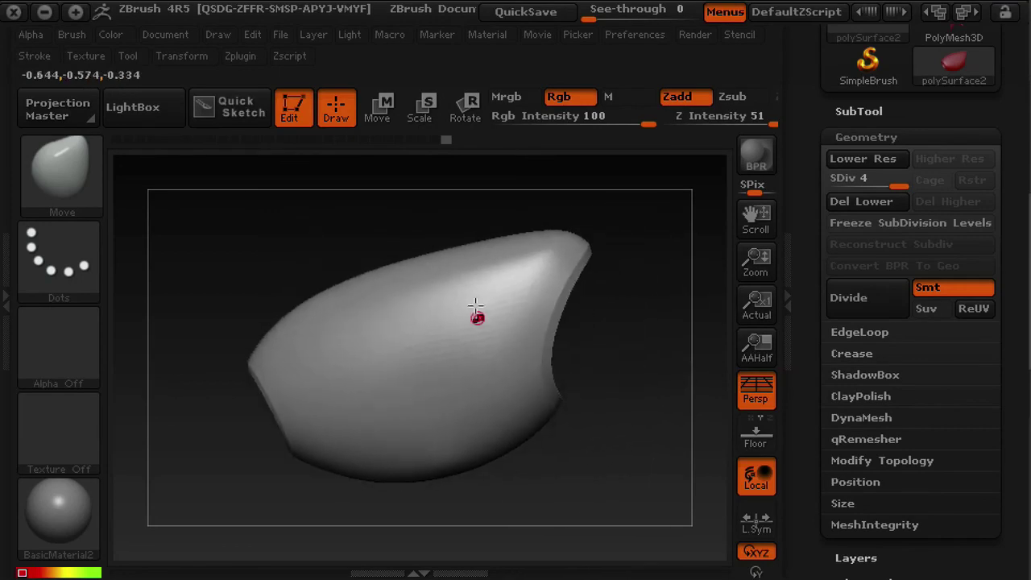
{"action": "left_click_drag", "start_coordinate": [520, 418], "coordinate": [529, 383]}
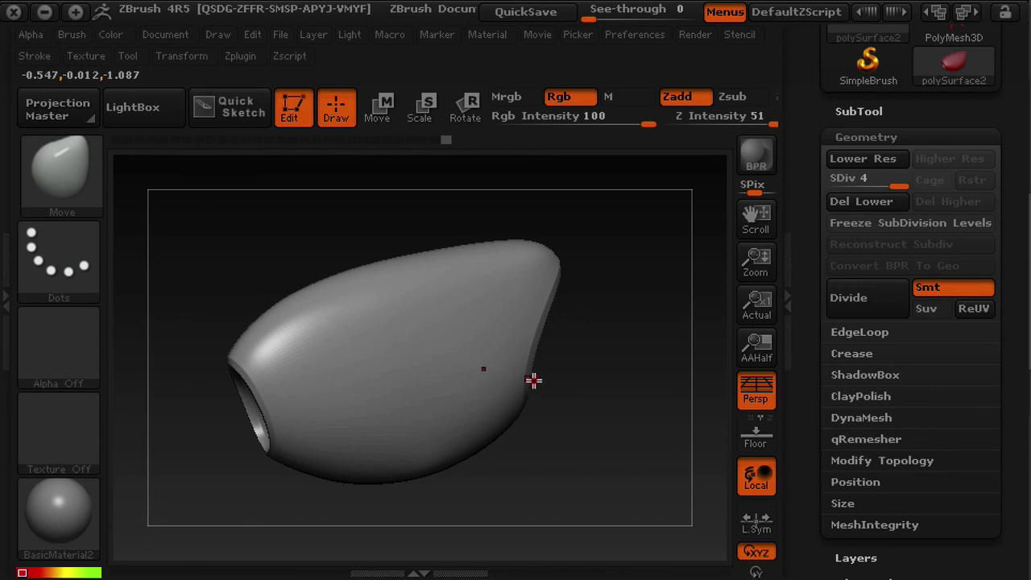
{"action": "left_click_drag", "start_coordinate": [587, 409], "coordinate": [529, 359]}
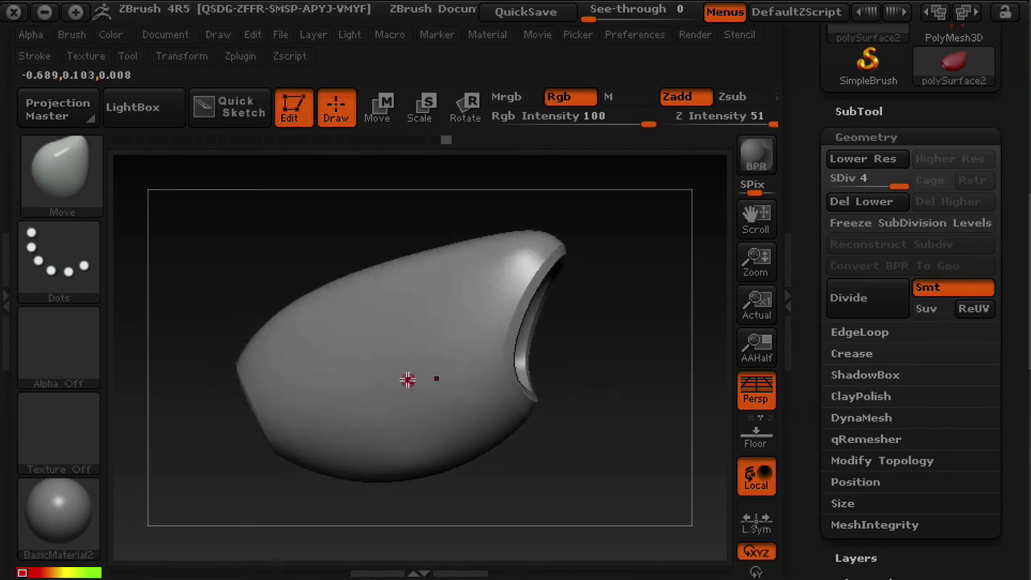
{"action": "left_click_drag", "start_coordinate": [533, 426], "coordinate": [516, 413]}
{"action": "right_click_drag", "start_coordinate": [598, 340], "coordinate": [606, 354], "text": "ctrl"}
{"action": "left_click_drag", "start_coordinate": [606, 354], "coordinate": [587, 363]}
{"action": "left_click_drag", "start_coordinate": [478, 398], "coordinate": [490, 363]}
{"action": "left_click_drag", "start_coordinate": [535, 390], "coordinate": [520, 404]}
{"action": "right_click_drag", "start_coordinate": [519, 405], "coordinate": [310, 360], "text": "alt"}
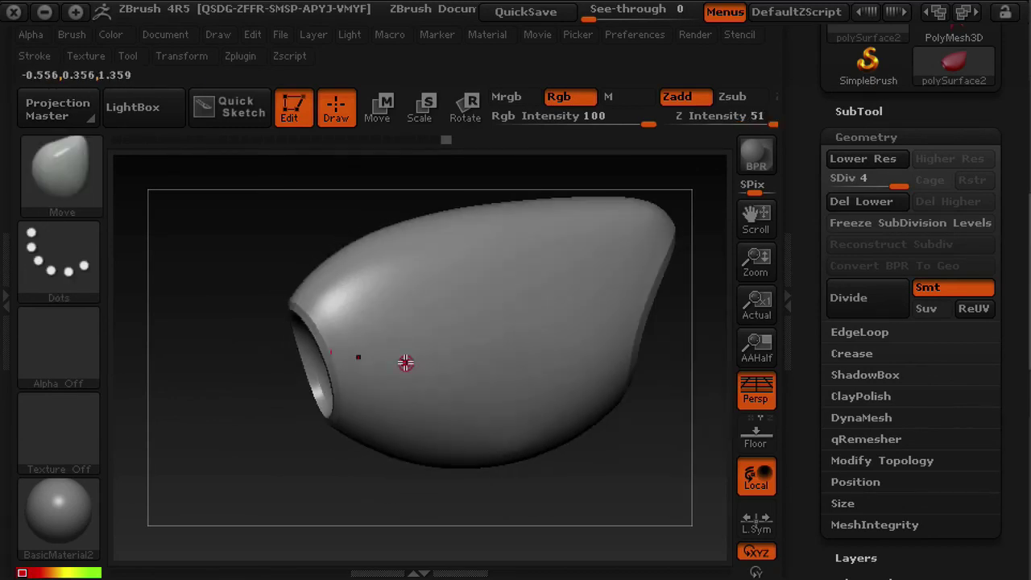
{"action": "right_click_drag", "start_coordinate": [481, 354], "coordinate": [425, 411], "text": "alt"}
{"action": "mouse_move", "coordinate": [424, 411]}
{"action": "right_mouse_down", "text": "ctrl"}
{"action": "mouse_move", "coordinate": [429, 377]}
{"action": "mouse_move", "coordinate": [410, 378]}
{"action": "right_mouse_up", "text": "ctrl"}
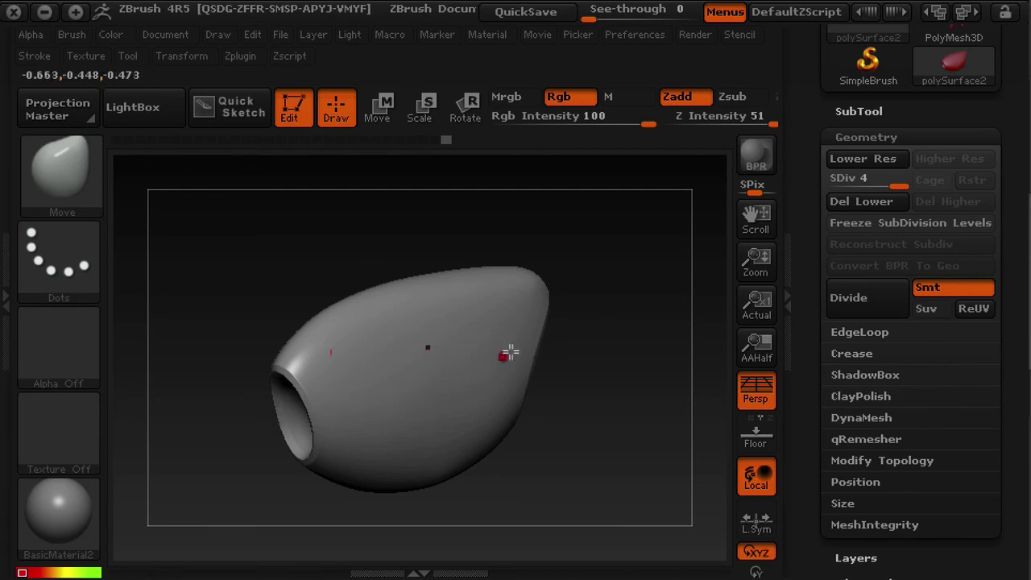
{"action": "mouse_move", "coordinate": [465, 347]}
{"action": "left_mouse_down"}
{"action": "mouse_move", "coordinate": [403, 401]}
{"action": "mouse_move", "coordinate": [457, 413]}
{"action": "mouse_move", "coordinate": [481, 395]}
{"action": "mouse_move", "coordinate": [561, 379]}
{"action": "mouse_move", "coordinate": [520, 409]}
{"action": "mouse_move", "coordinate": [409, 406]}
{"action": "mouse_move", "coordinate": [414, 392]}
{"action": "mouse_move", "coordinate": [491, 405]}
{"action": "left_mouse_up"}
{"action": "key", "text": "ctrl"}
{"action": "mouse_move", "coordinate": [491, 405]}
{"action": "right_mouse_down", "text": "ctrl"}
{"action": "mouse_move", "coordinate": [507, 440]}
{"action": "mouse_move", "coordinate": [480, 425]}
{"action": "right_mouse_up", "text": "ctrl"}
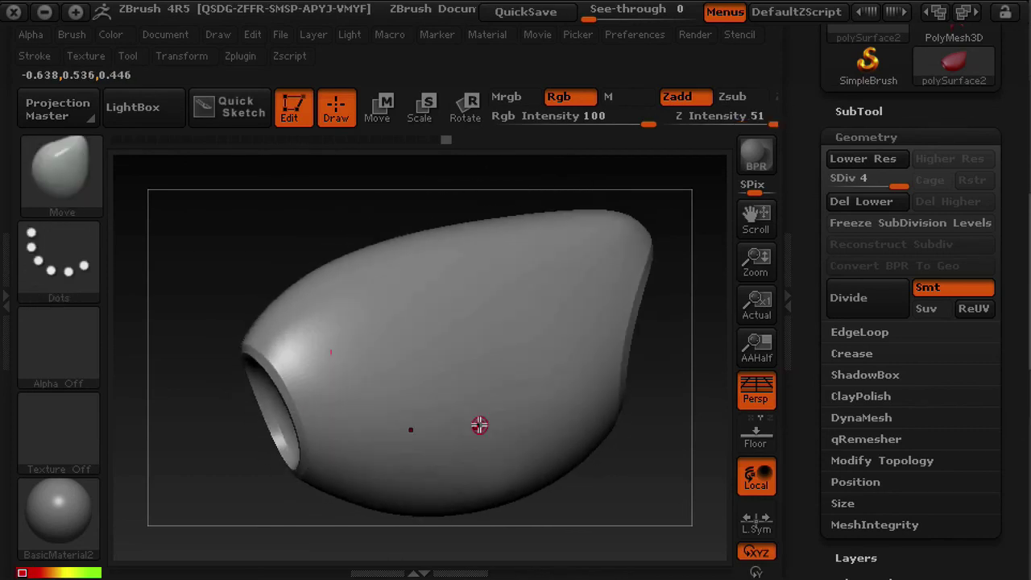